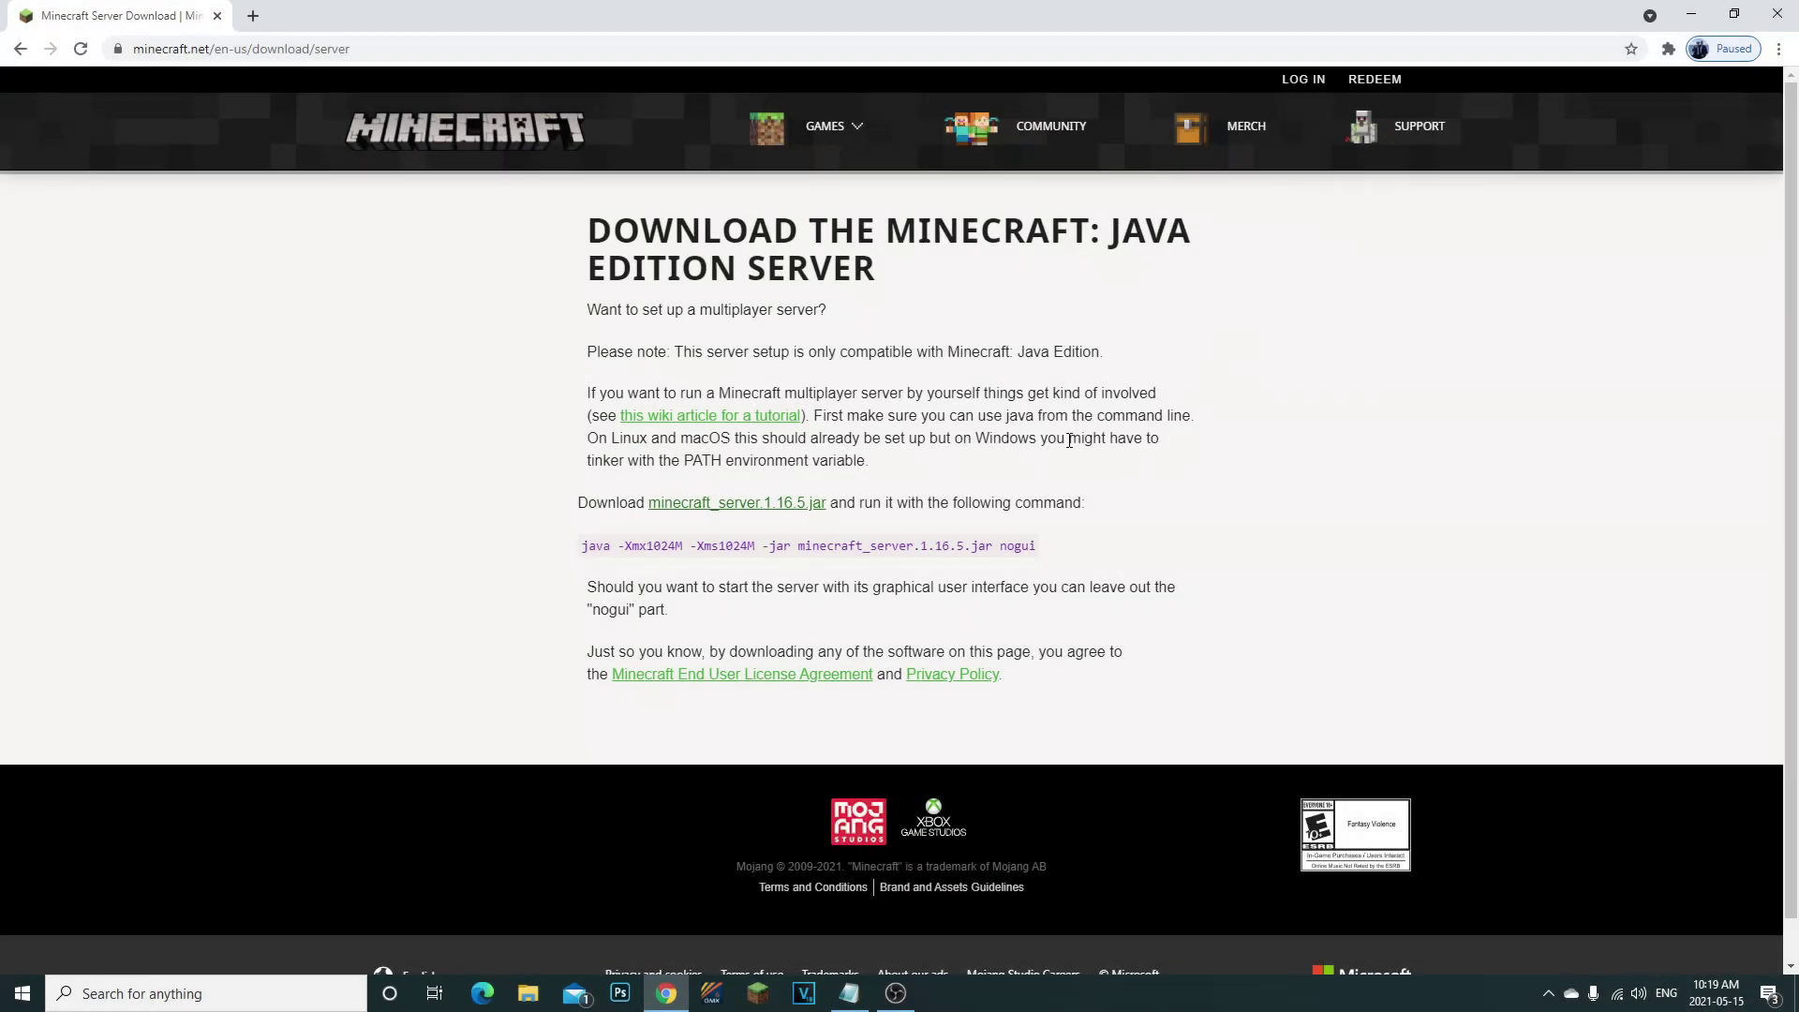
# Download the minecraft_server.1.16.5.jar file from the Minecraft: Java Edition server page
pyautogui.moveTo(590, 388); pyautogui.dragTo(888, 492)
pyautogui.click(887, 492)
pyautogui.moveTo(590, 392); pyautogui.dragTo(887, 503)
pyautogui.click(867, 502)
pyautogui.click(569, 397)
pyautogui.click(589, 390)
pyautogui.click(881, 477)
pyautogui.click(759, 508)
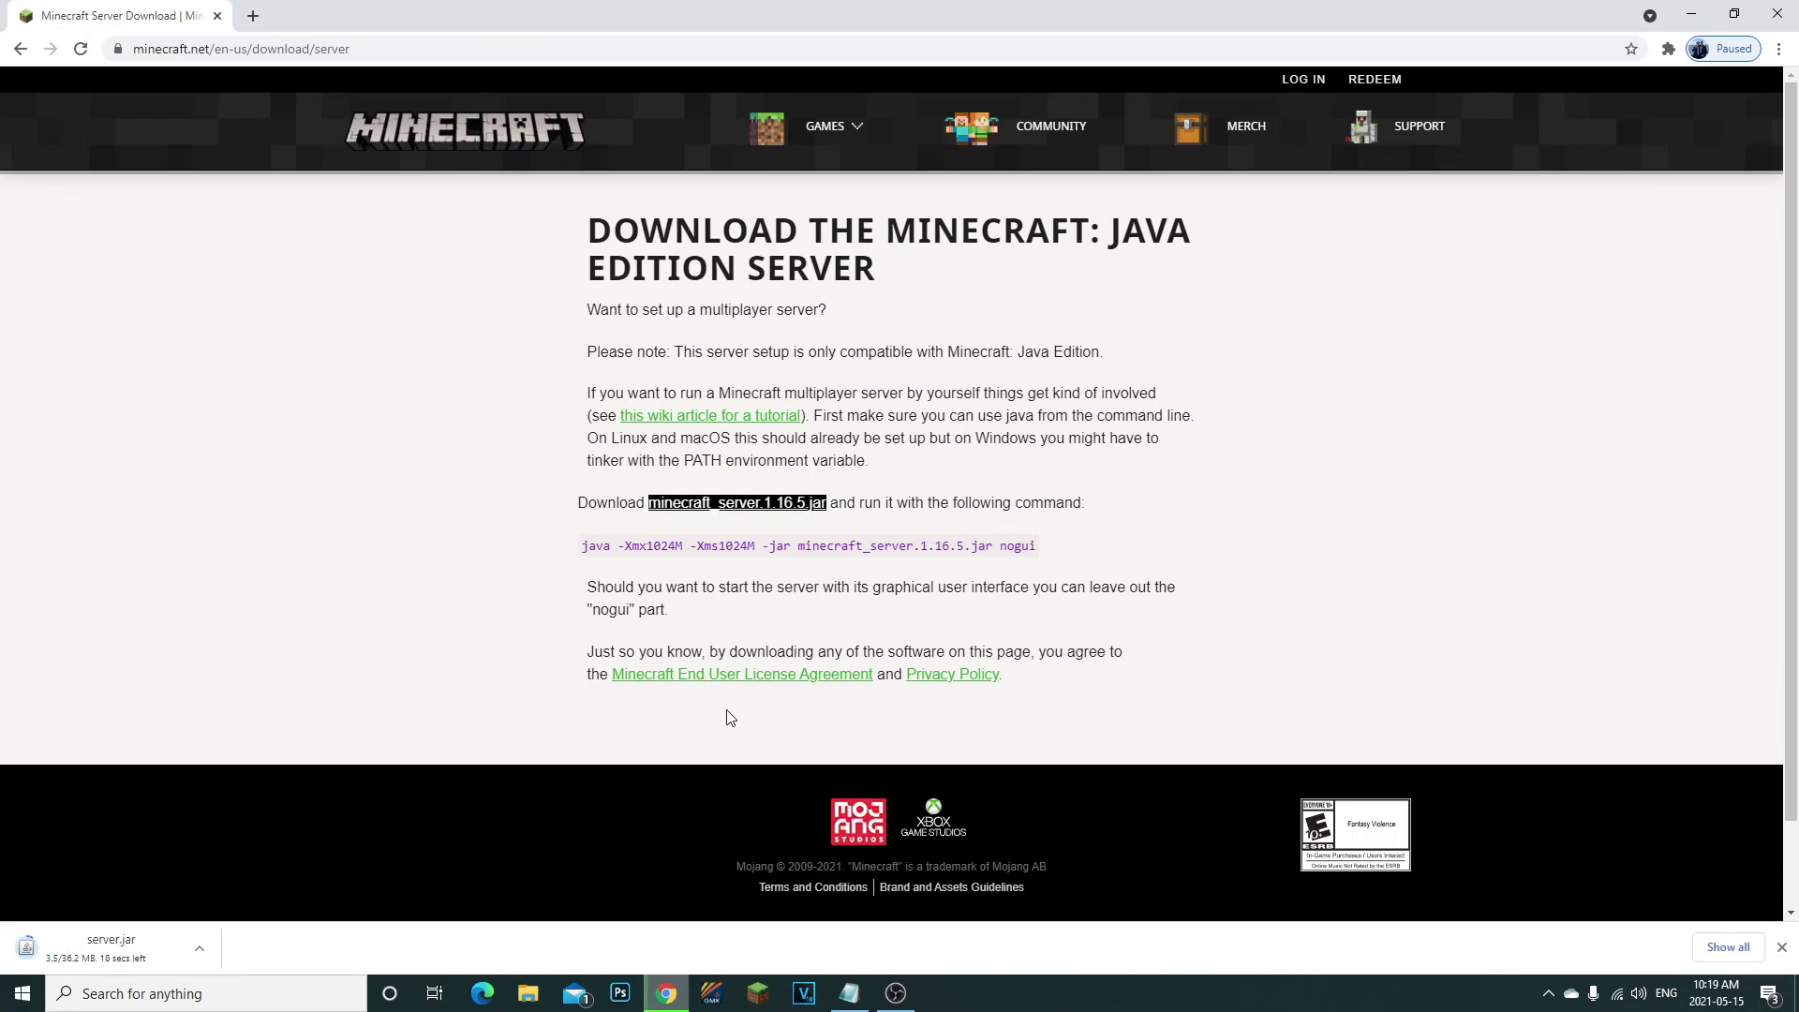
# Shrink the browser window, put the downloaded server.jar into the MC Server1.6 desktop folder, and minimize the browser
pyautogui.moveTo(968, 34); pyautogui.dragTo(1274, 87)
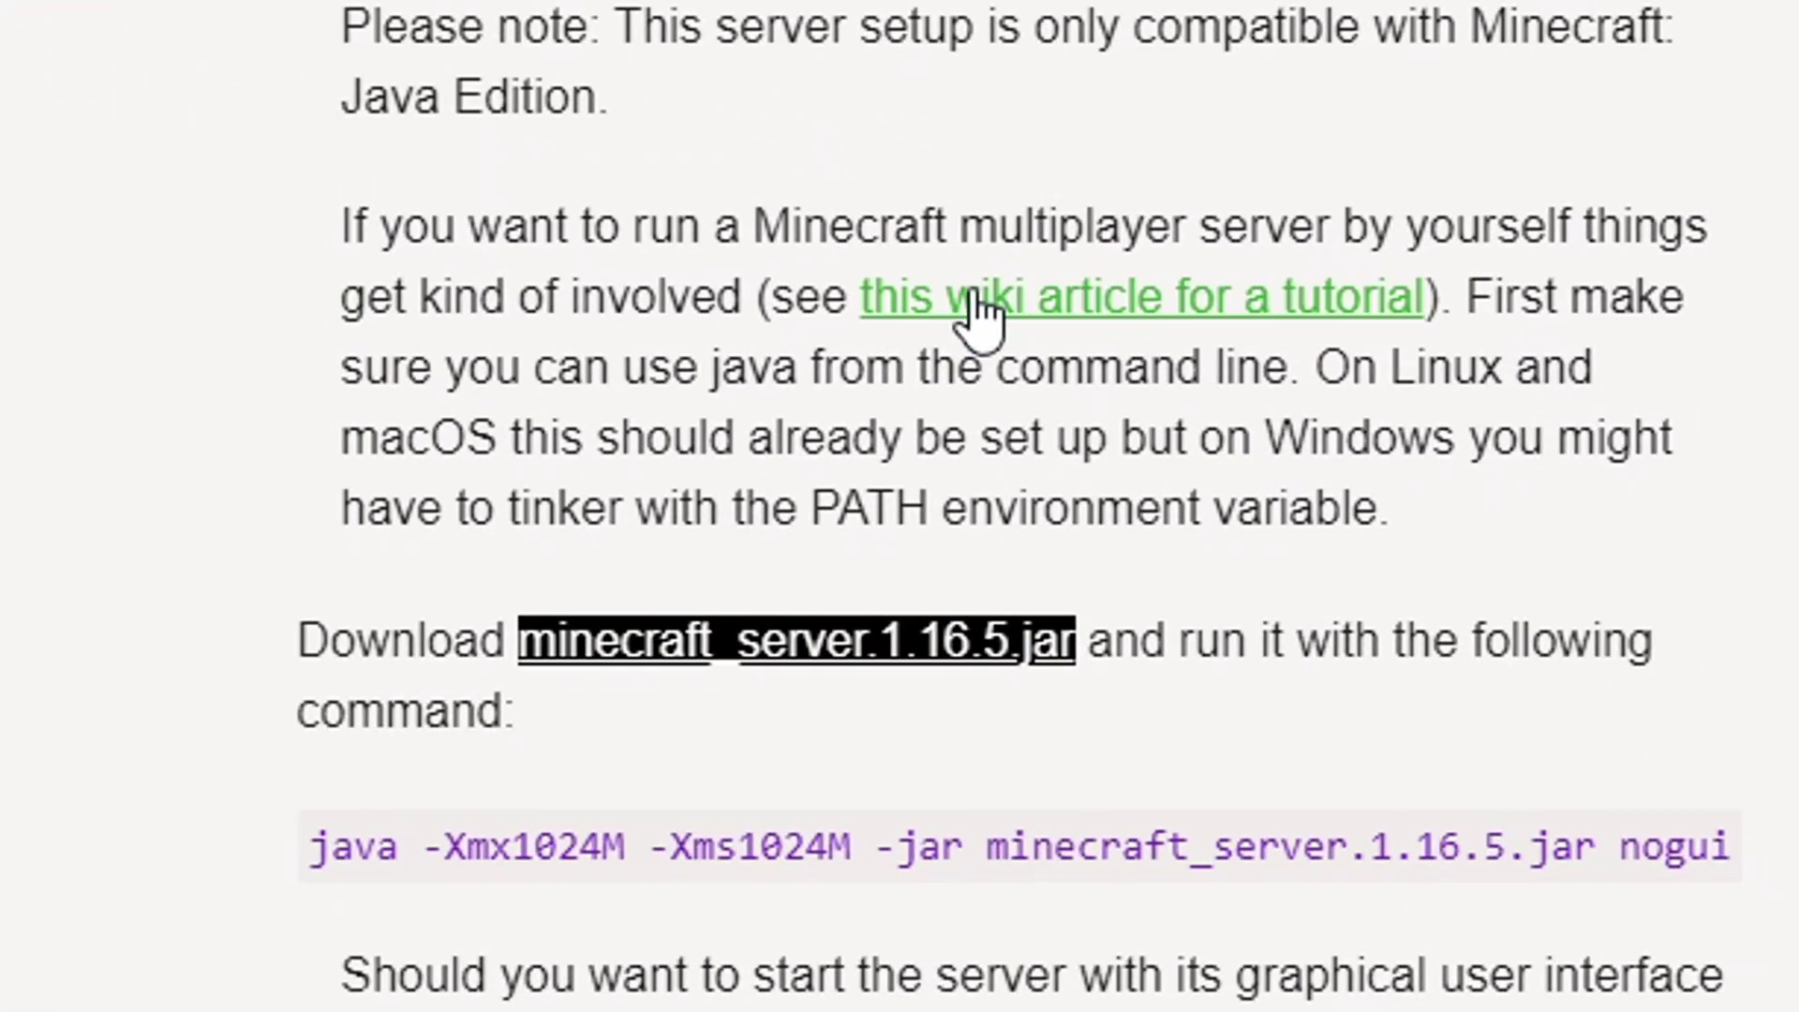
pyautogui.click(1136, 651)
pyautogui.click(1144, 635)
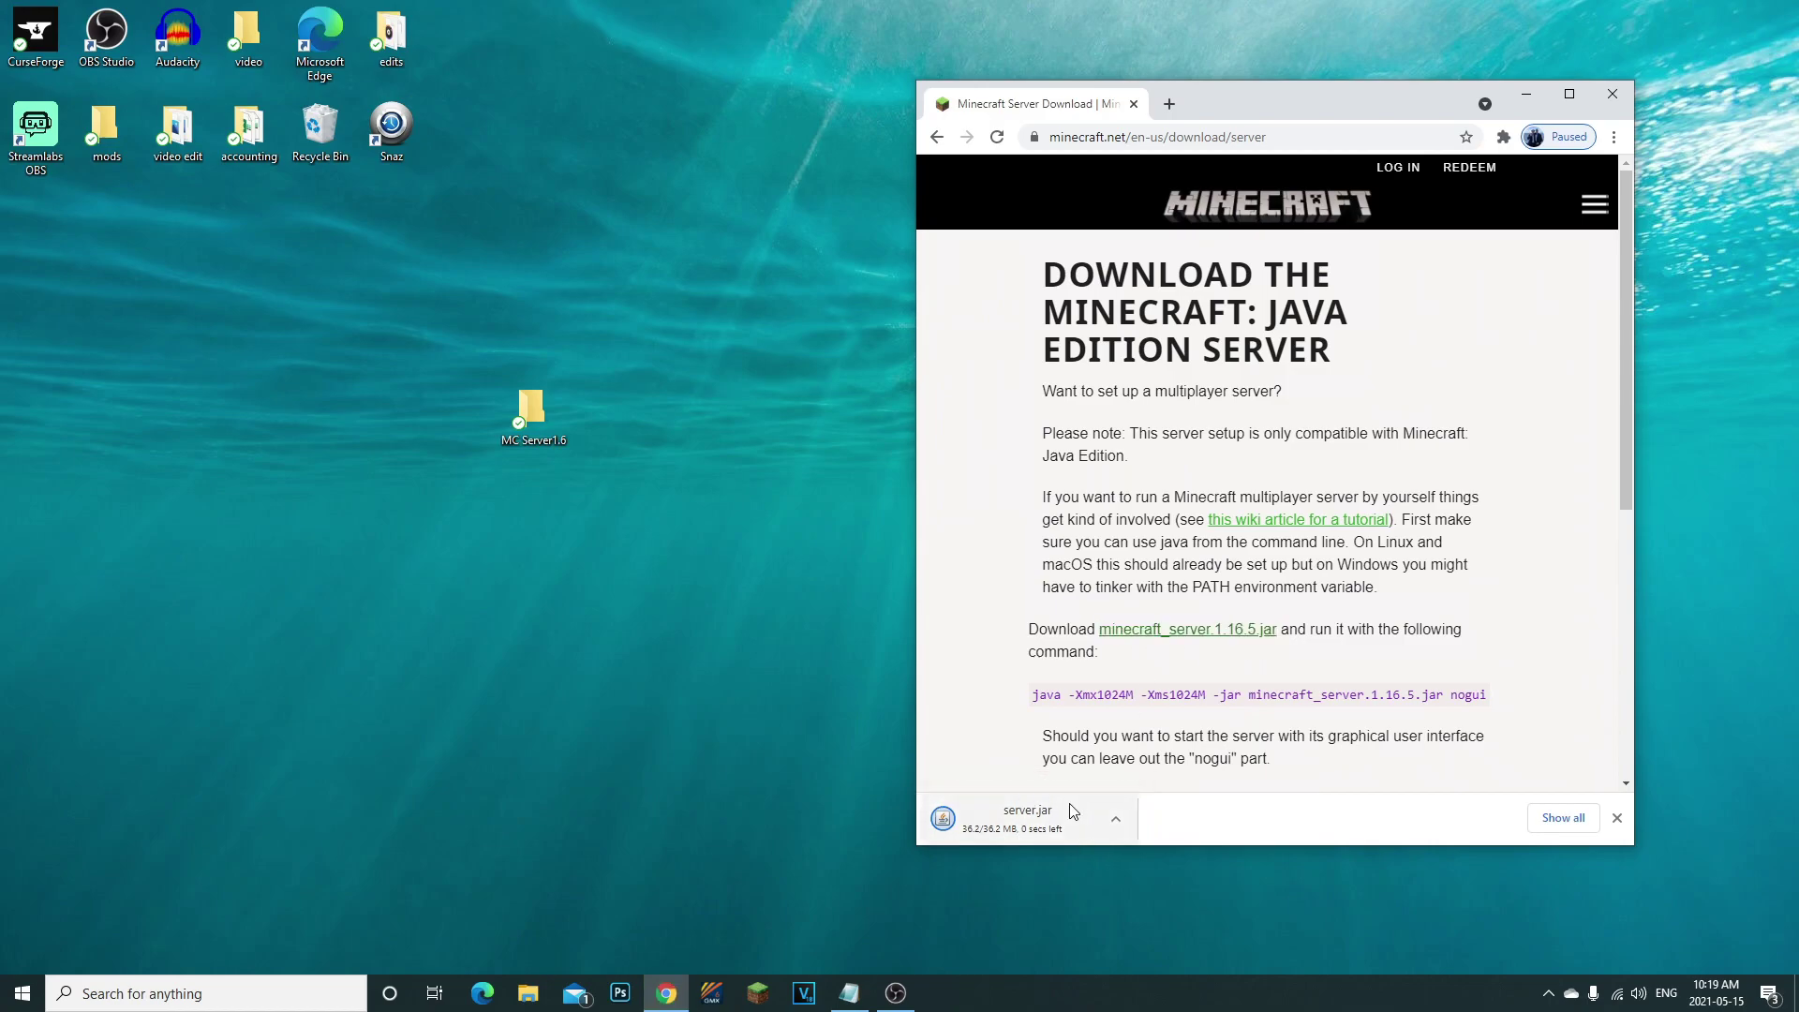
pyautogui.click(1245, 822)
pyautogui.moveTo(536, 420); pyautogui.dragTo(569, 447)
pyautogui.moveTo(415, 234); pyautogui.dragTo(693, 609)
pyautogui.moveTo(697, 605)
pyautogui.mouseDown()
pyautogui.moveTo(401, 351)
pyautogui.moveTo(716, 577)
pyautogui.mouseUp()
pyautogui.moveTo(1028, 819); pyautogui.dragTo(532, 412)
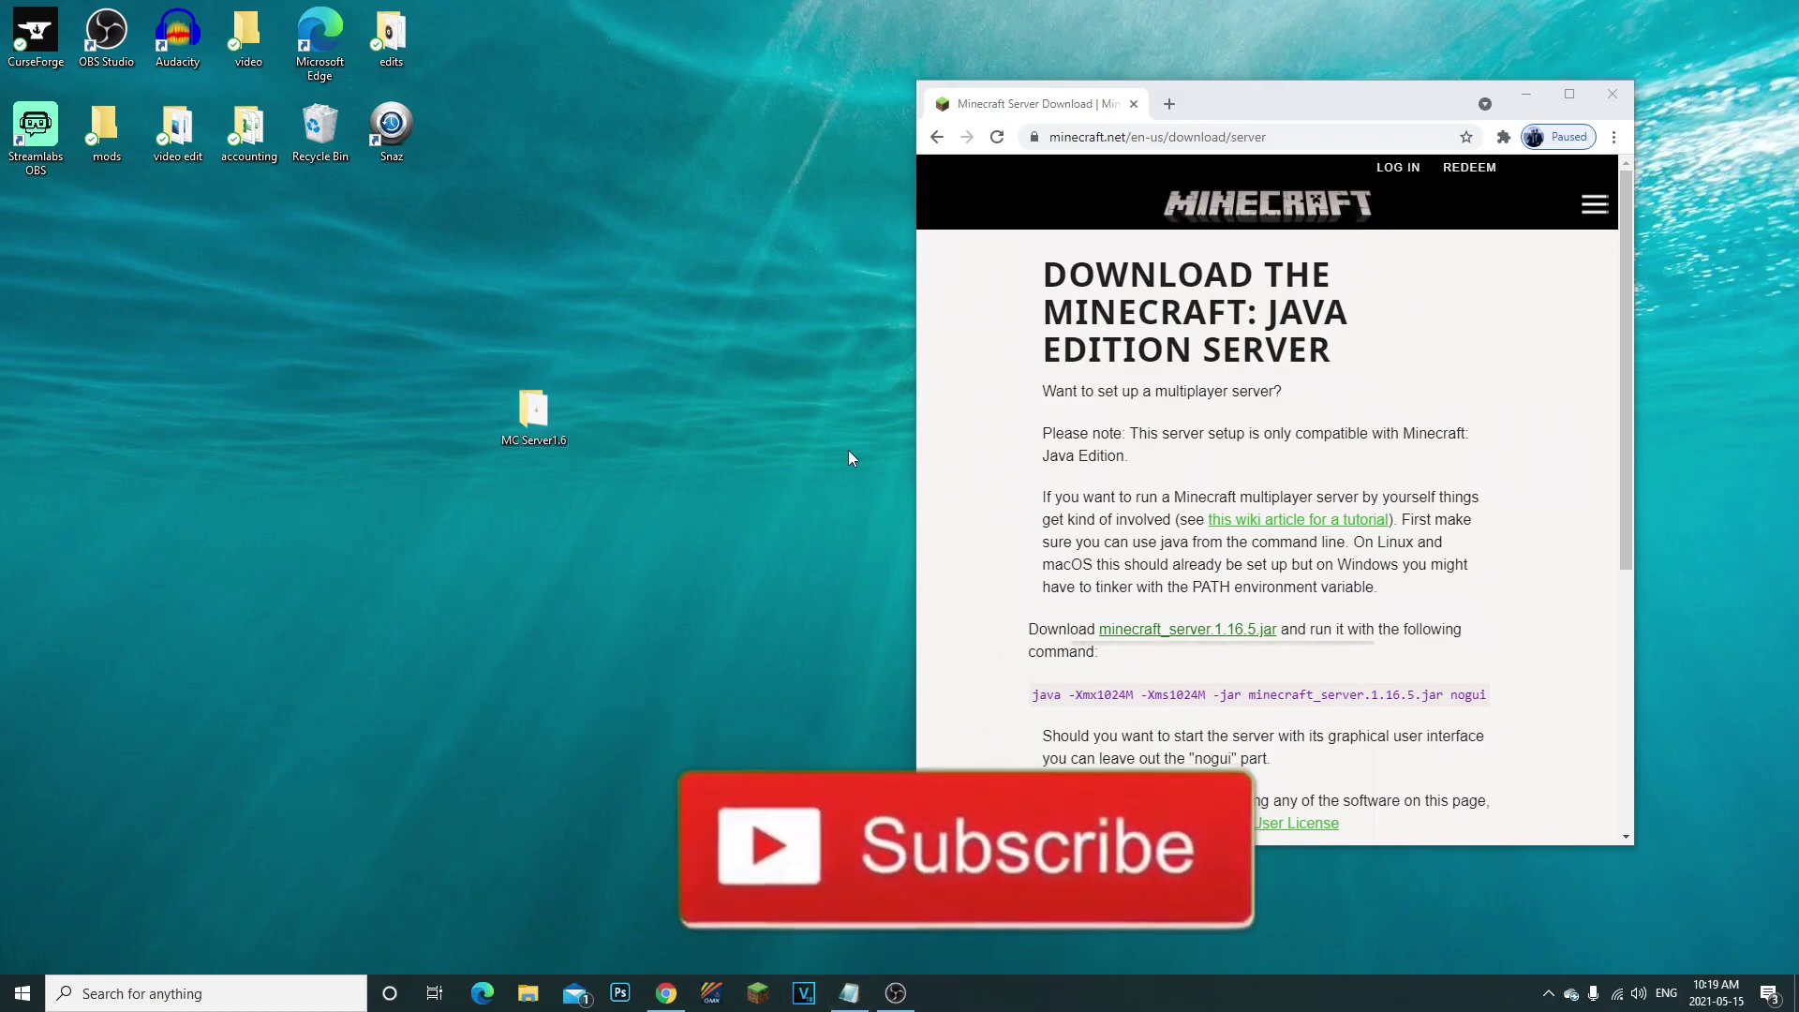
pyautogui.click(1525, 94)
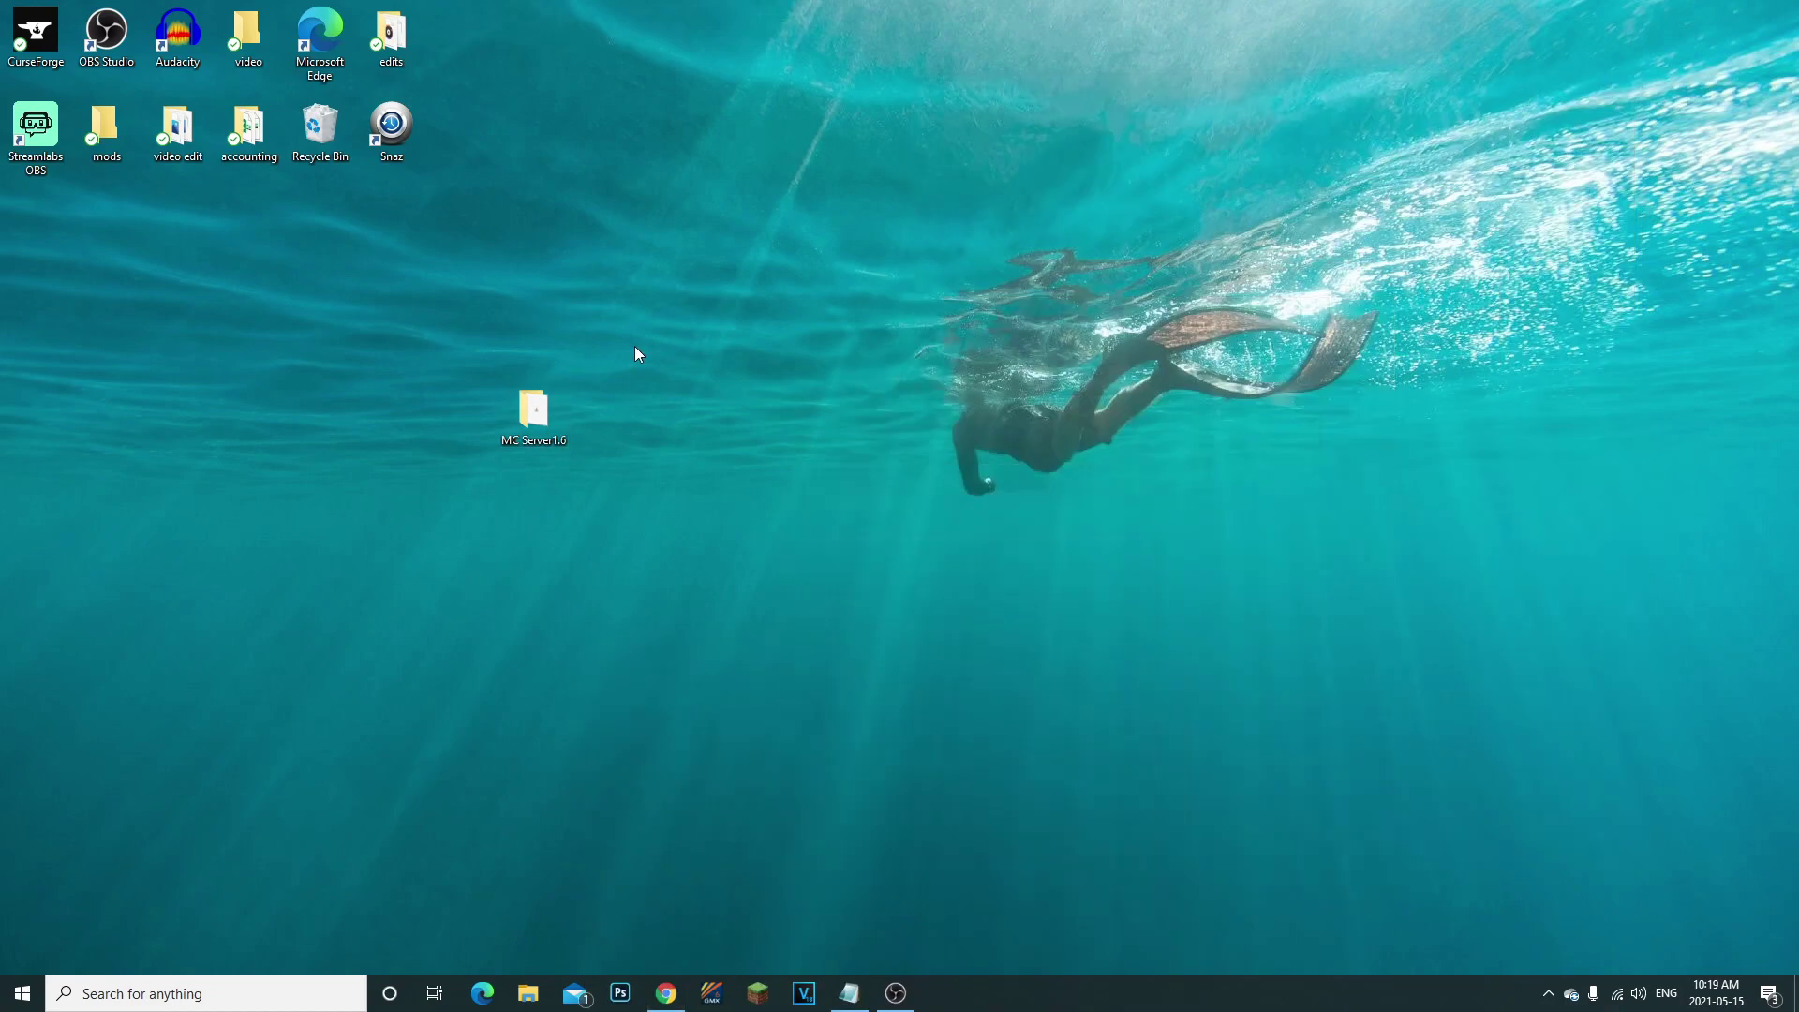
# Create a new text document in the MC Server1.6 folder and open it in Notepad
pyautogui.doubleClick(544, 423)
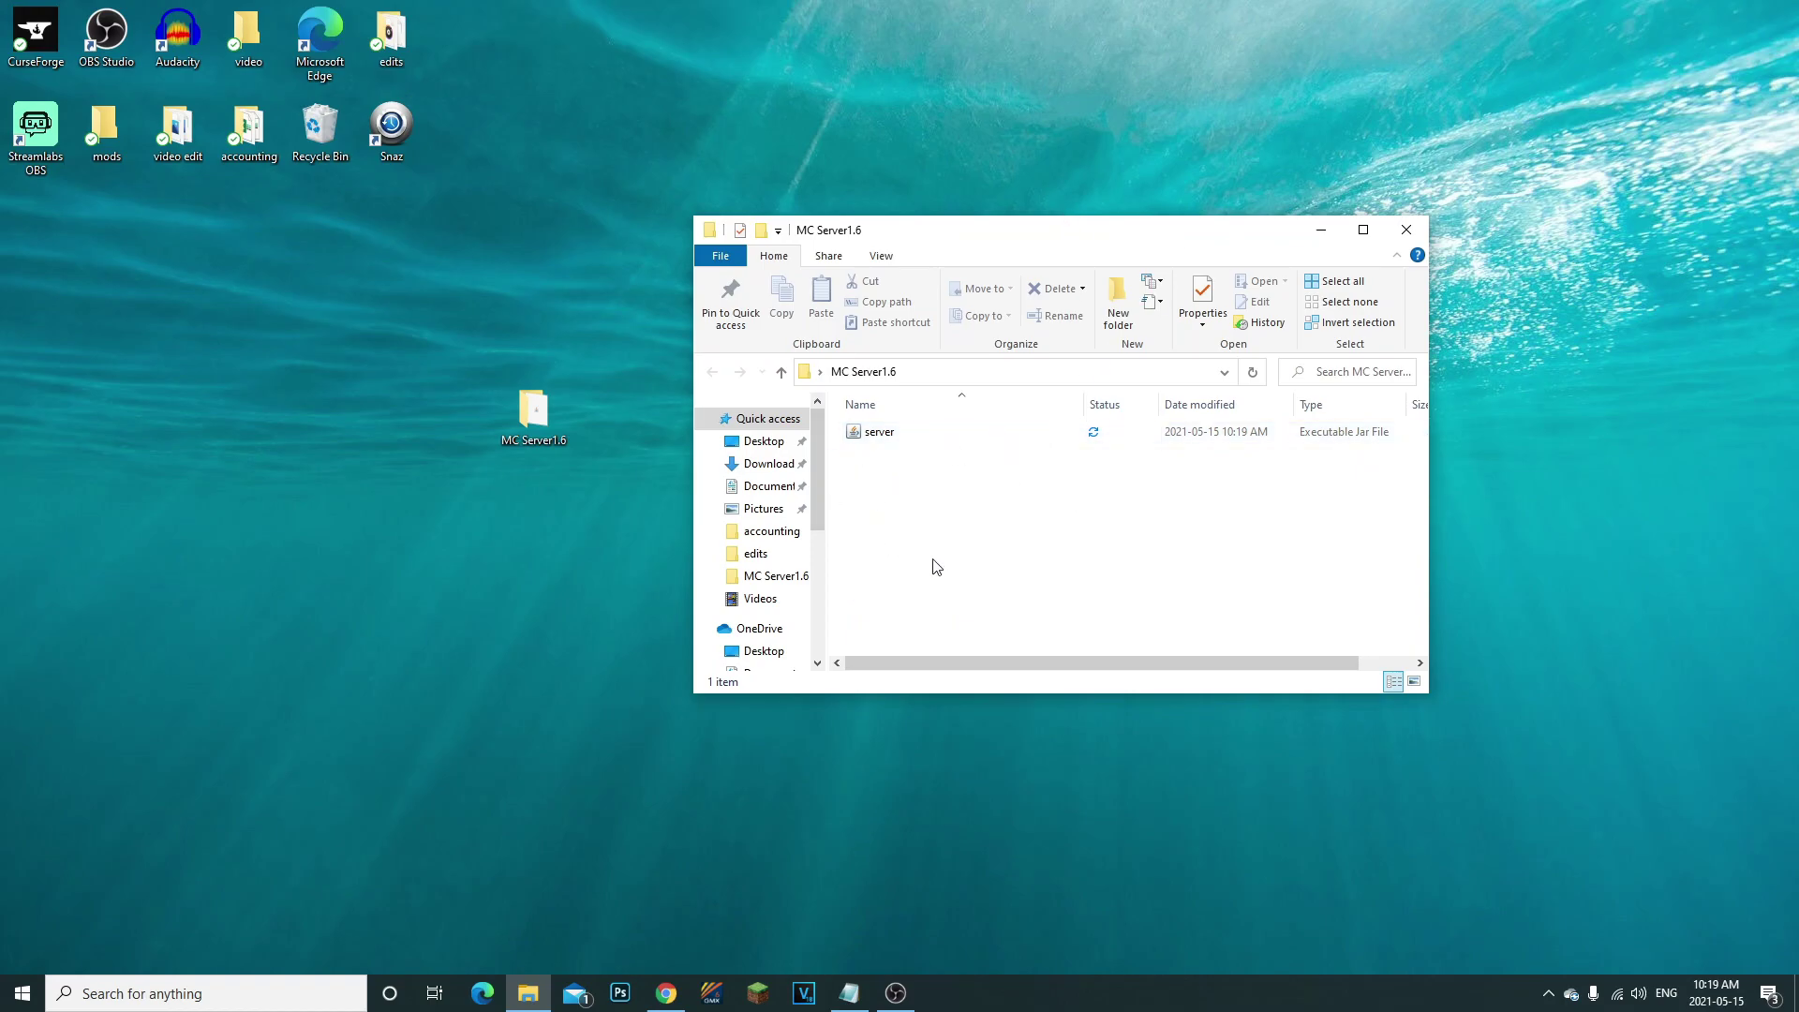
pyautogui.click(906, 440)
pyautogui.rightClick(944, 522)
pyautogui.click(914, 532)
pyautogui.rightClick(947, 519)
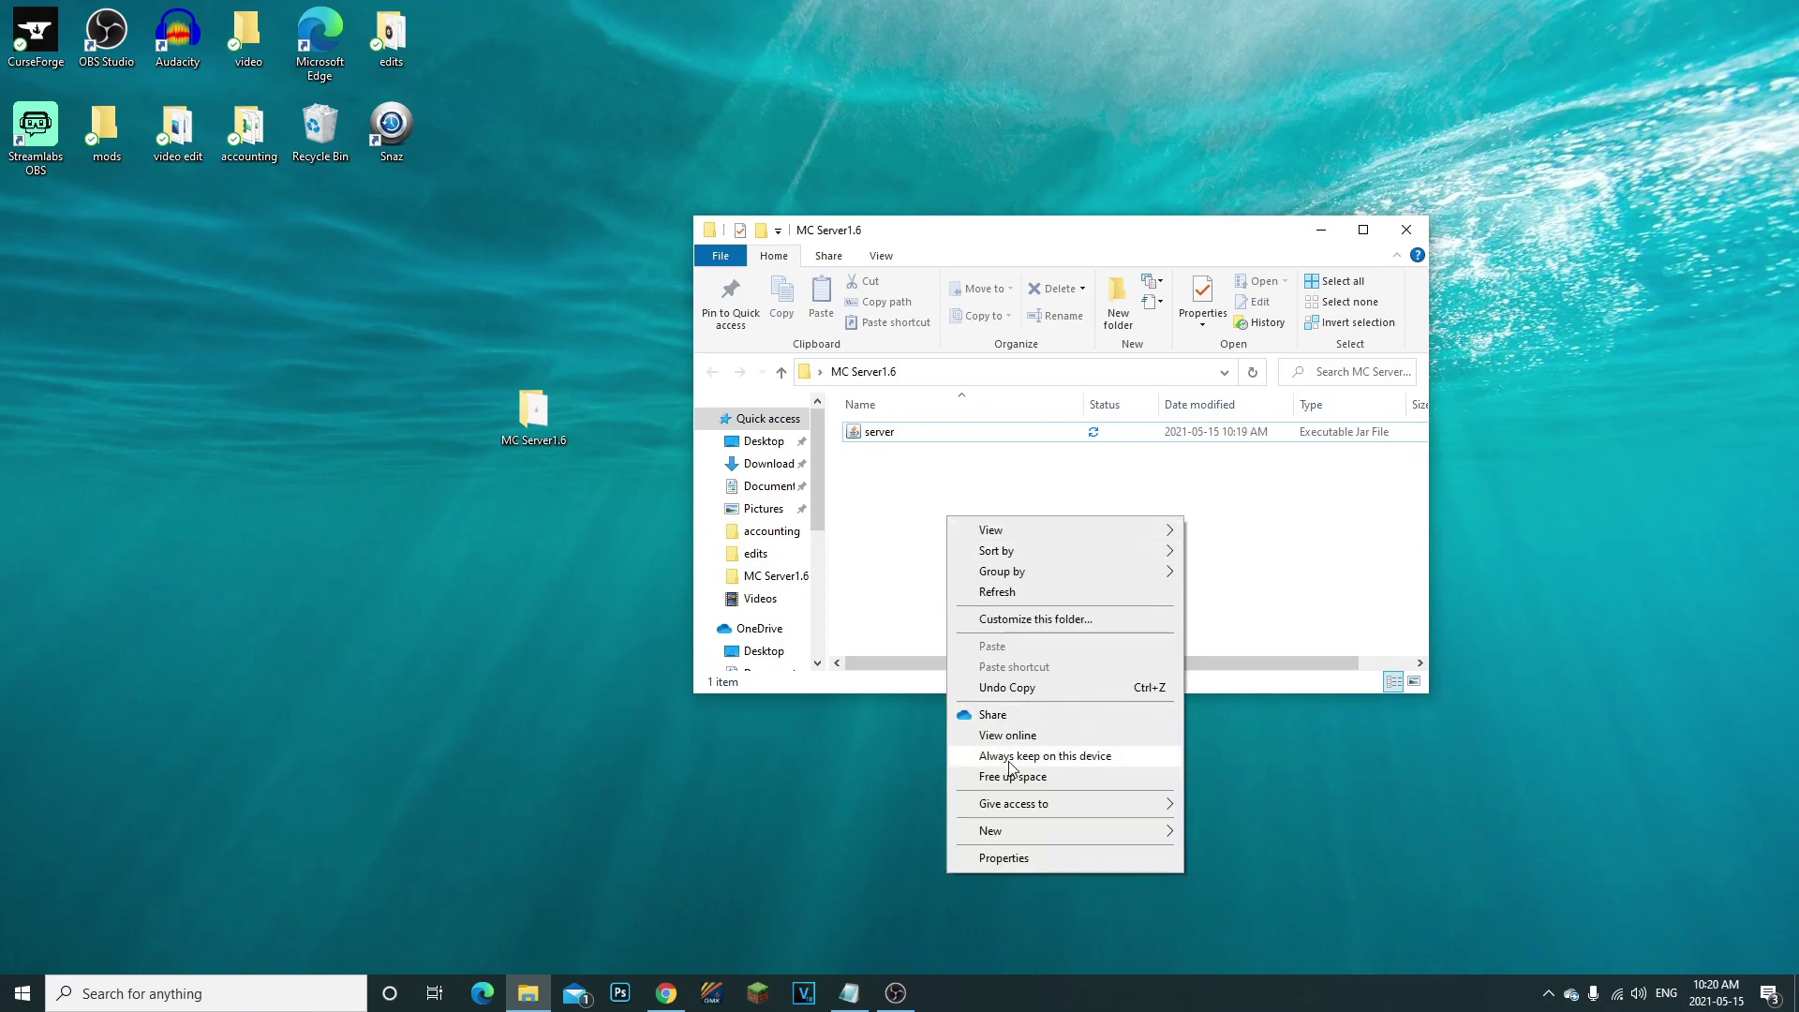
pyautogui.moveTo(1003, 832)
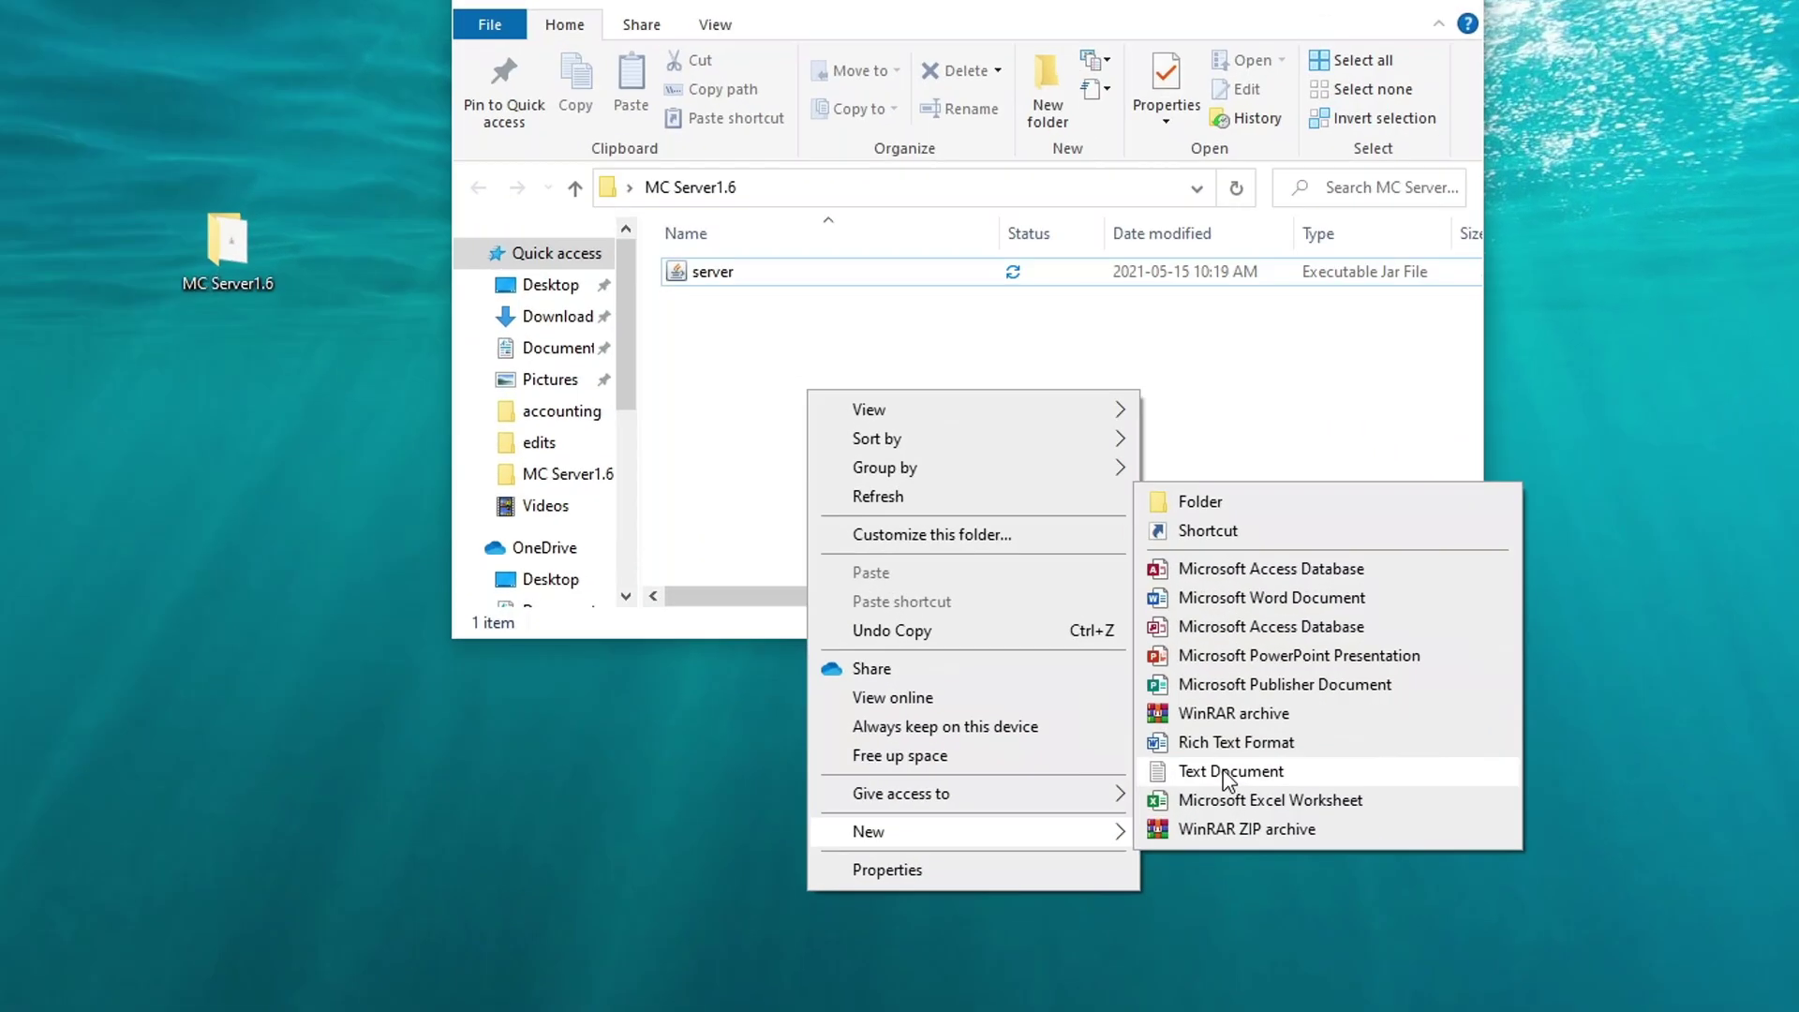
pyautogui.click(1158, 716)
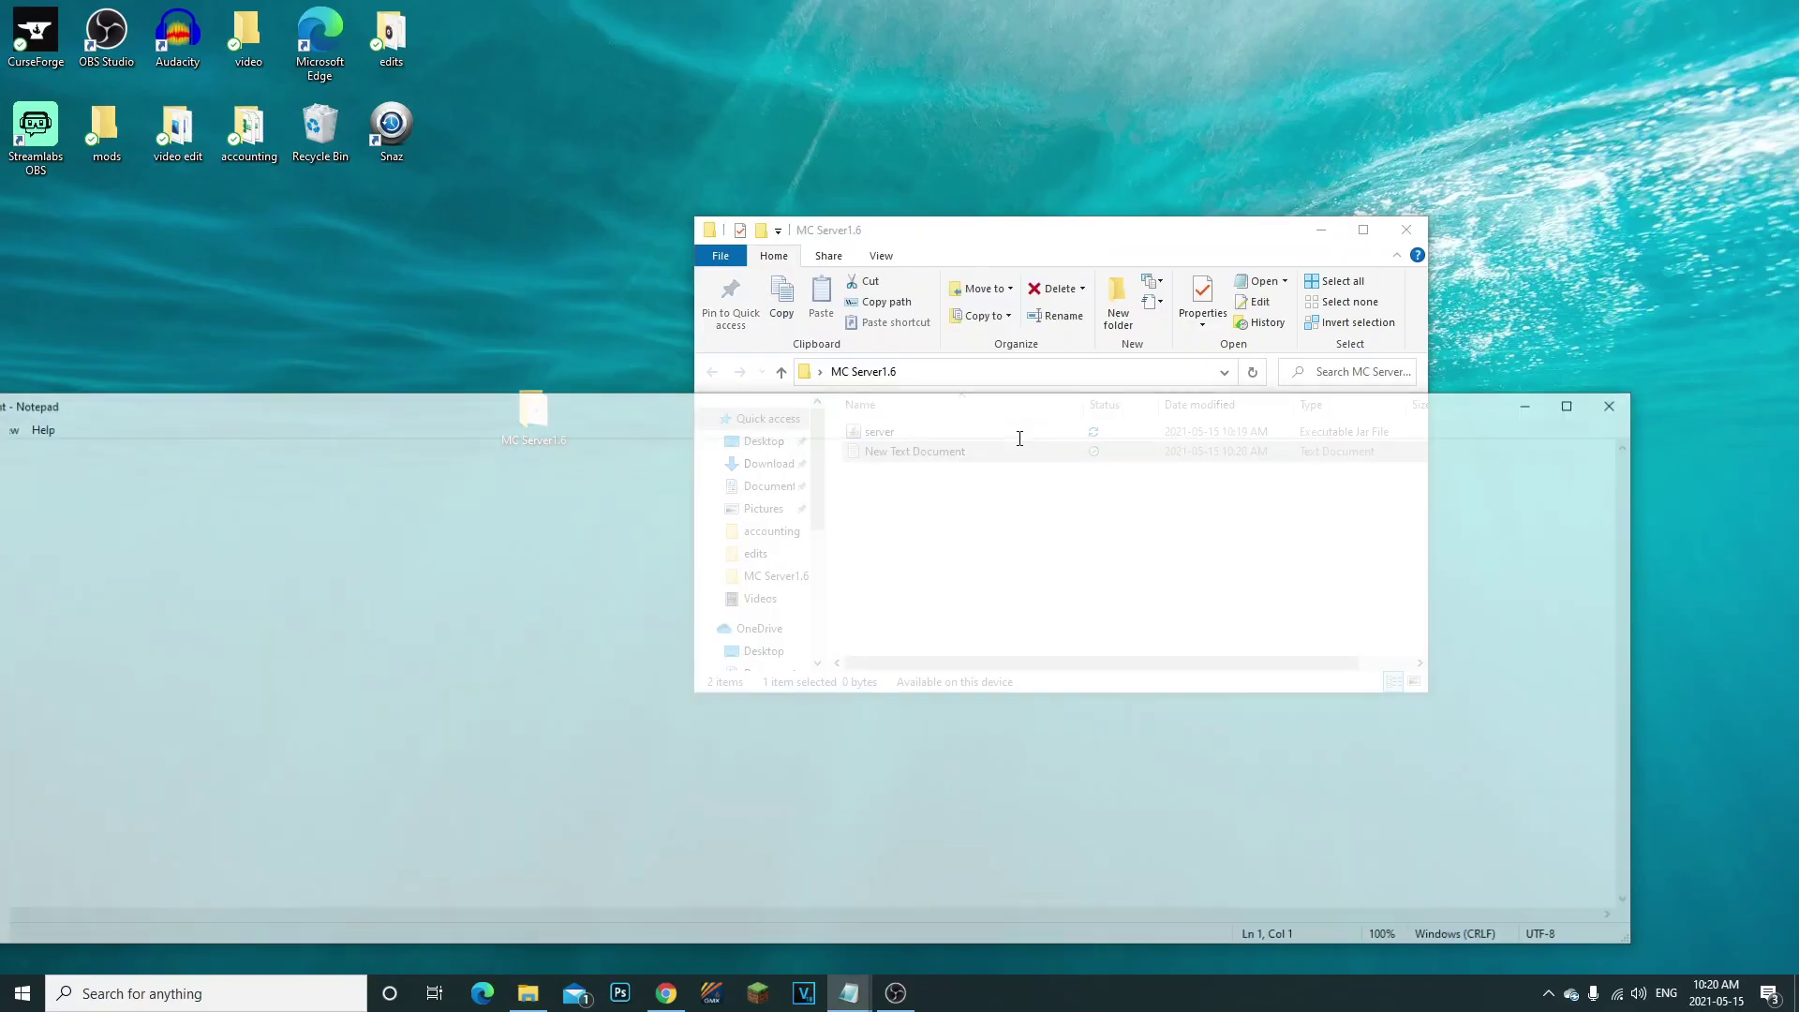
pyautogui.moveTo(603, 389); pyautogui.dragTo(1115, 308)
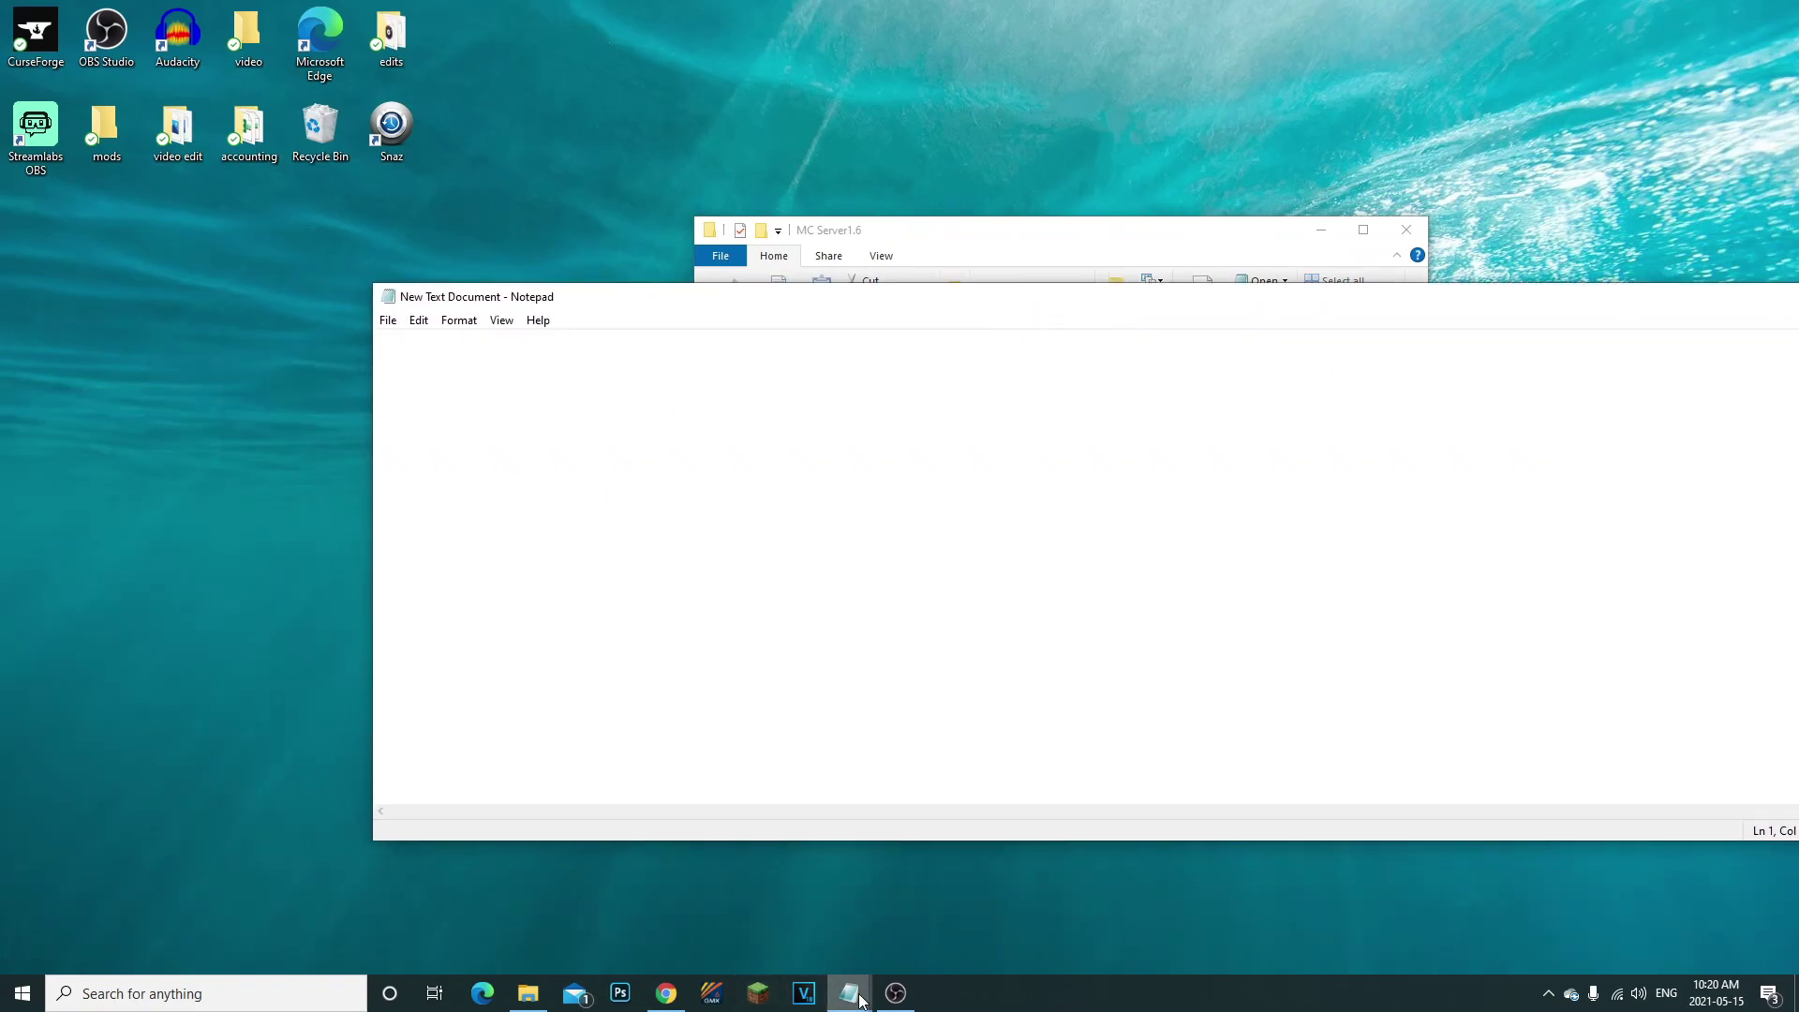
# Copy the lines "java -Xmx2048M -Xms2048M -jar server.jar nogui" and "pause" from the untitled note into New Text Document
pyautogui.moveTo(849, 991)
pyautogui.click(808, 949)
pyautogui.moveTo(716, 582); pyautogui.dragTo(413, 591)
pyautogui.moveTo(691, 565); pyautogui.dragTo(221, 534)
pyautogui.click(440, 553)
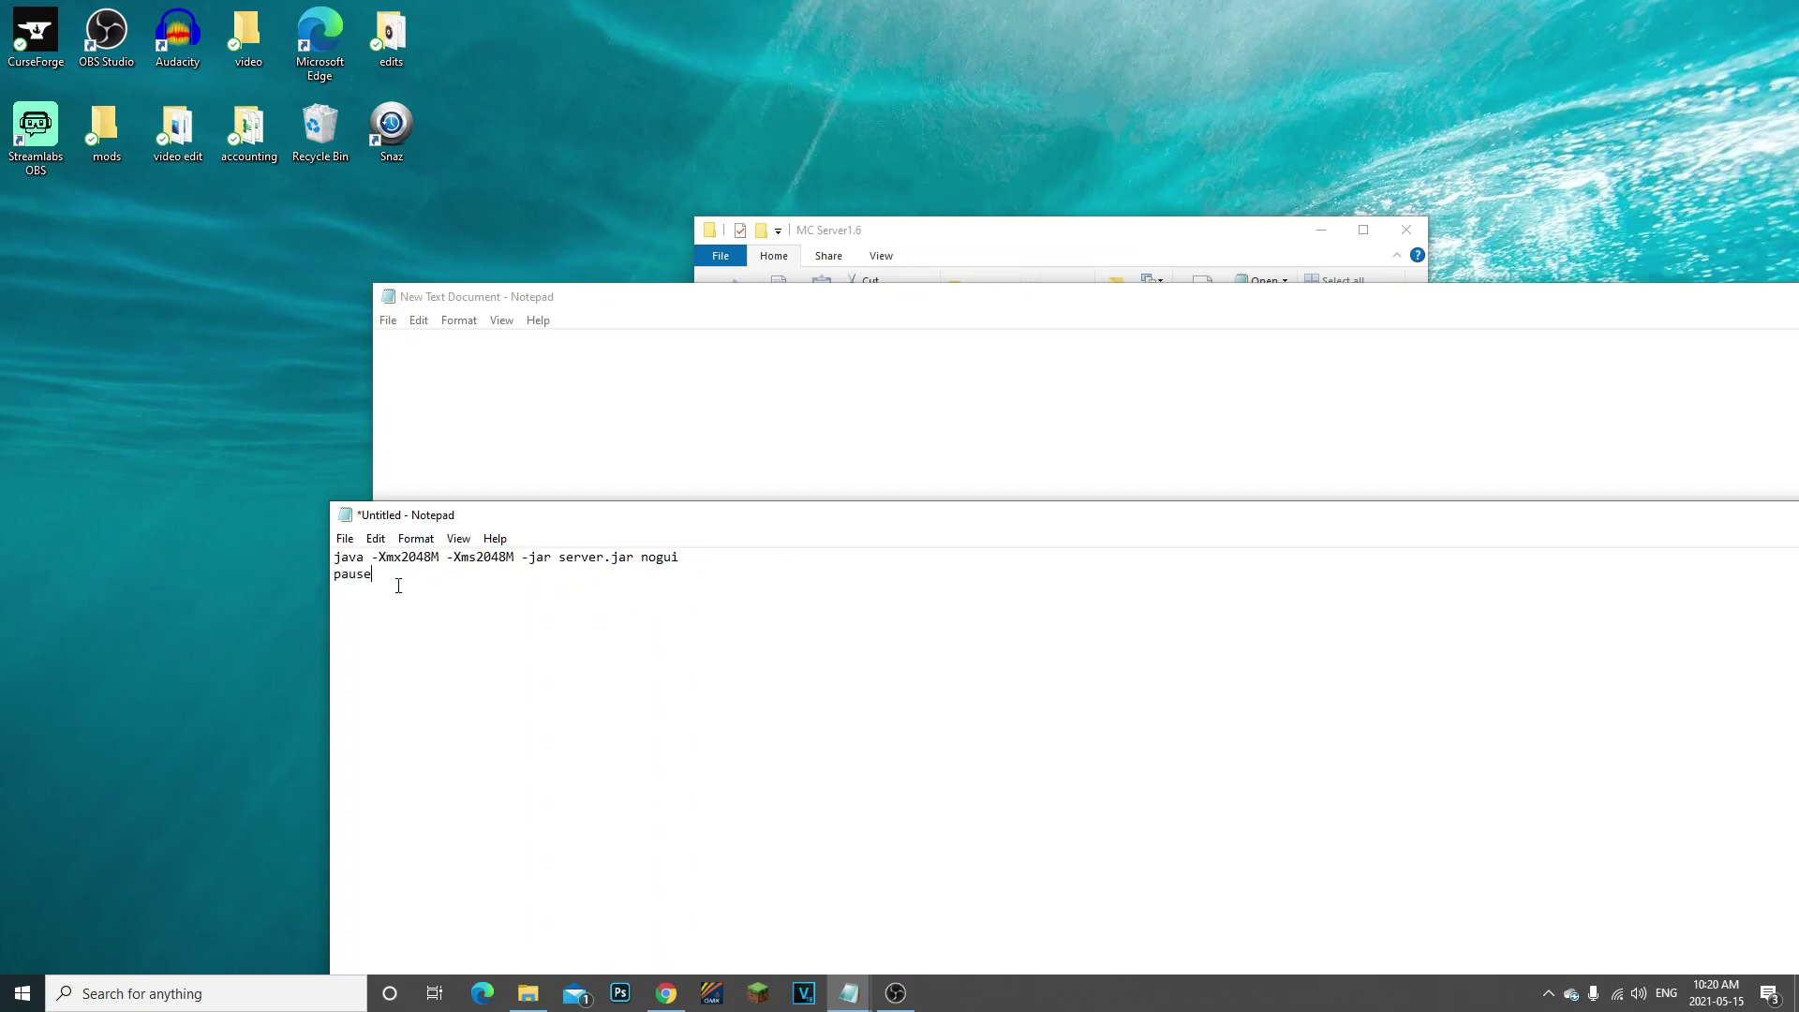
pyautogui.hotkey('ctrl', 'a')
pyautogui.rightClick(354, 551)
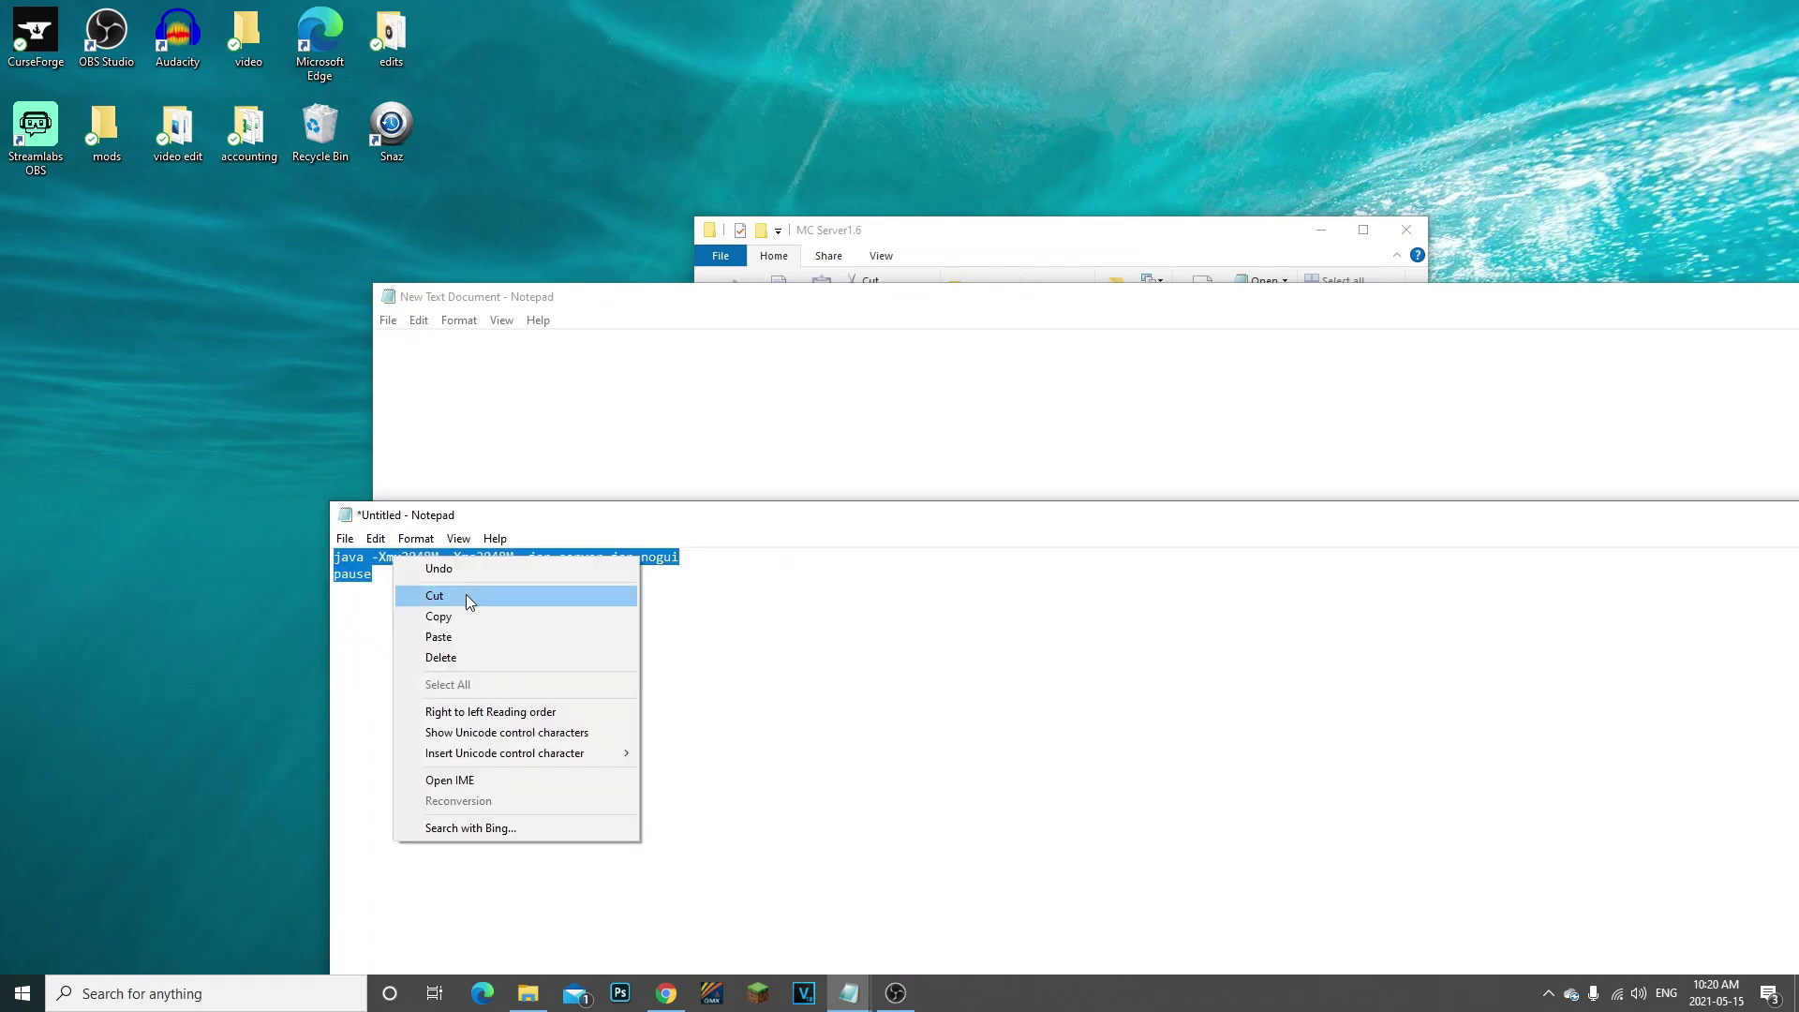
pyautogui.click(472, 616)
pyautogui.click(454, 365)
pyautogui.hotkey('ctrl', 'v')
# Put the untitled note's window away and return to the text in New Text Document
pyautogui.click(361, 667)
pyautogui.click(412, 370)
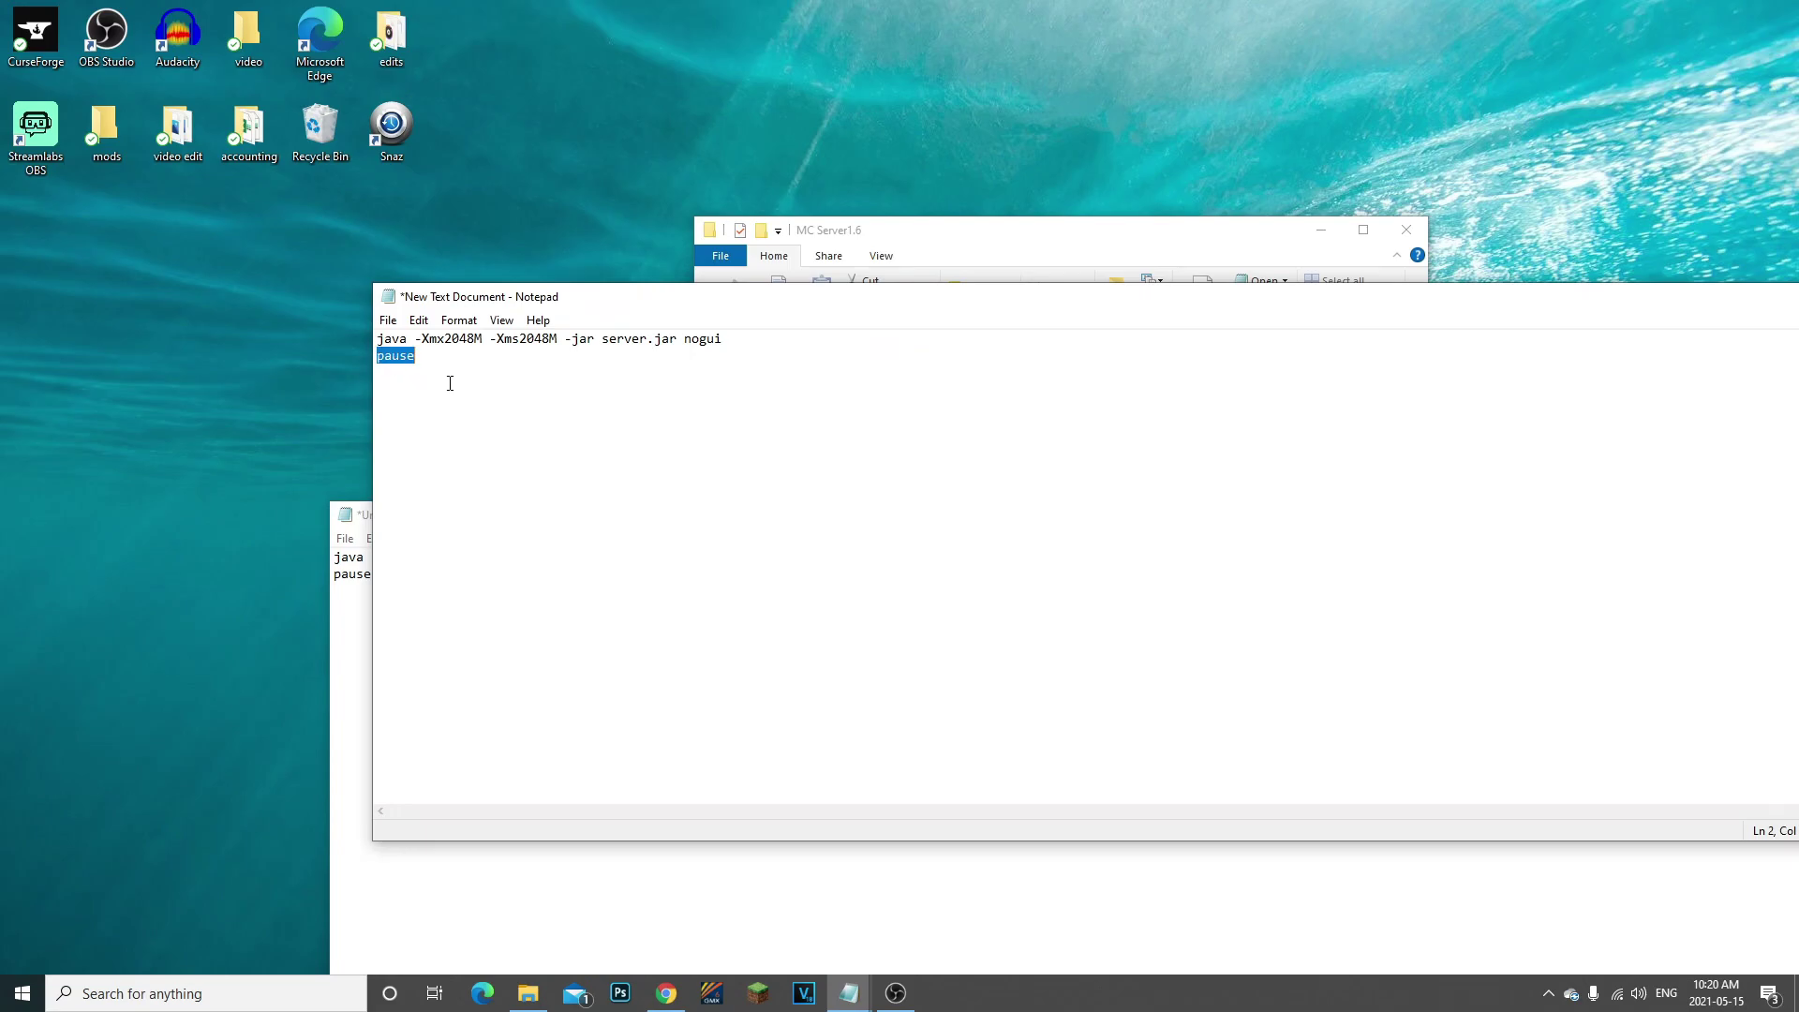
pyautogui.click(347, 627)
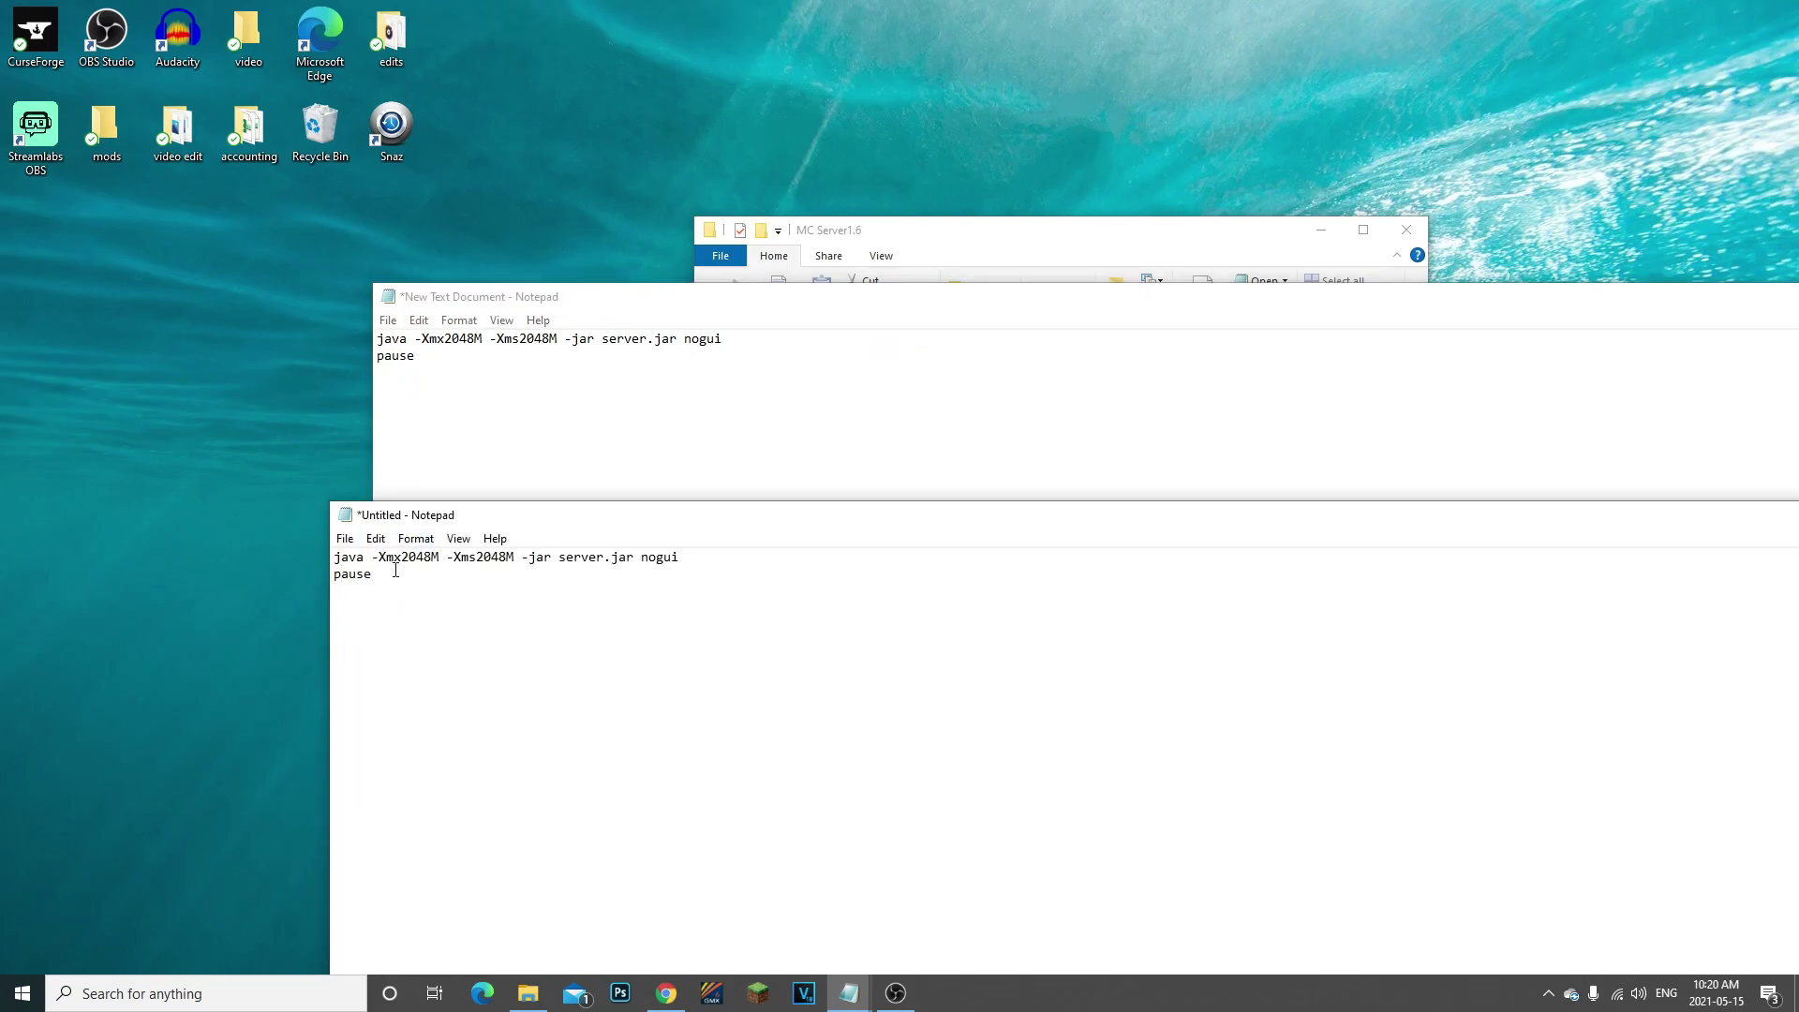
pyautogui.moveTo(528, 513); pyautogui.dragTo(127, 562)
pyautogui.click(1595, 564)
pyautogui.moveTo(464, 366); pyautogui.dragTo(377, 336)
pyautogui.click(464, 386)
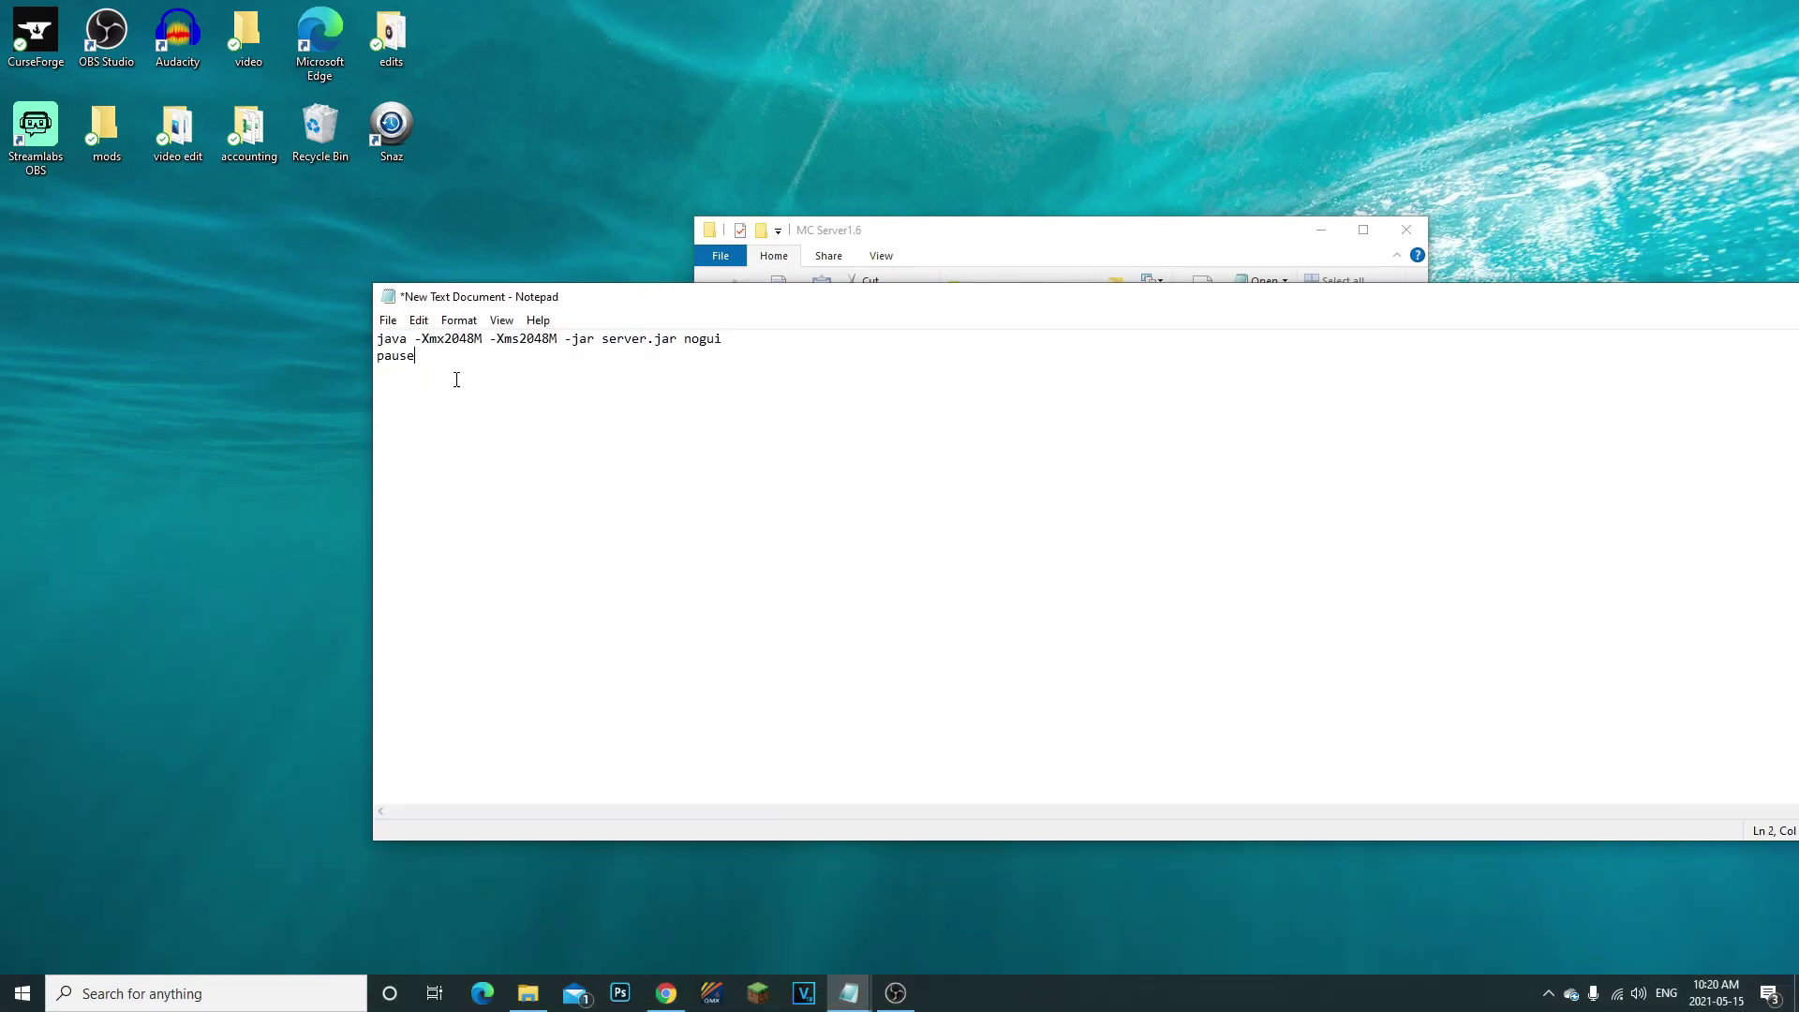
# Remove the pause line from New Text Document and place its window below the folder's file list
pyautogui.hotkey('ctrl', 'a')
pyautogui.click(469, 365)
pyautogui.hotkey('ctrl', 'a')
pyautogui.click(446, 385)
pyautogui.hotkey('ctrl', 'a')
pyautogui.click(755, 422)
pyautogui.moveTo(852, 300); pyautogui.dragTo(836, 593)
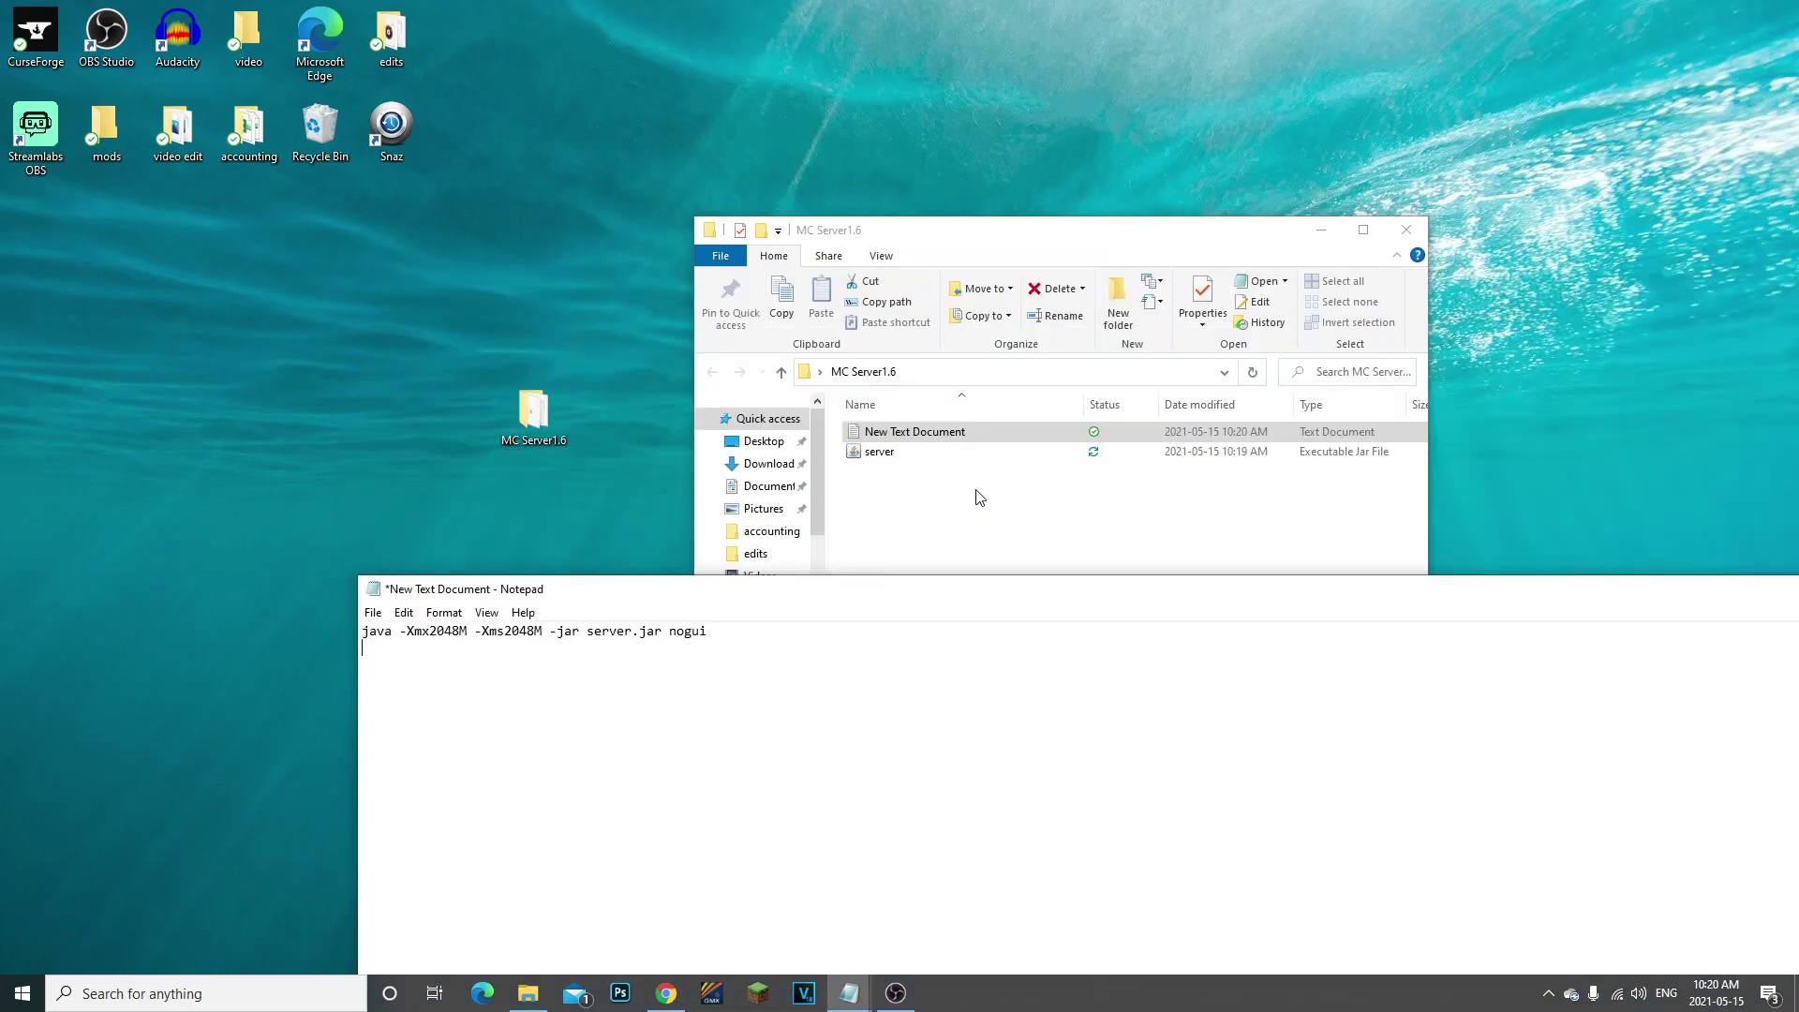
# Retype the jar name in the launch command as "server" to match the jar file, and save the document
pyautogui.click(904, 456)
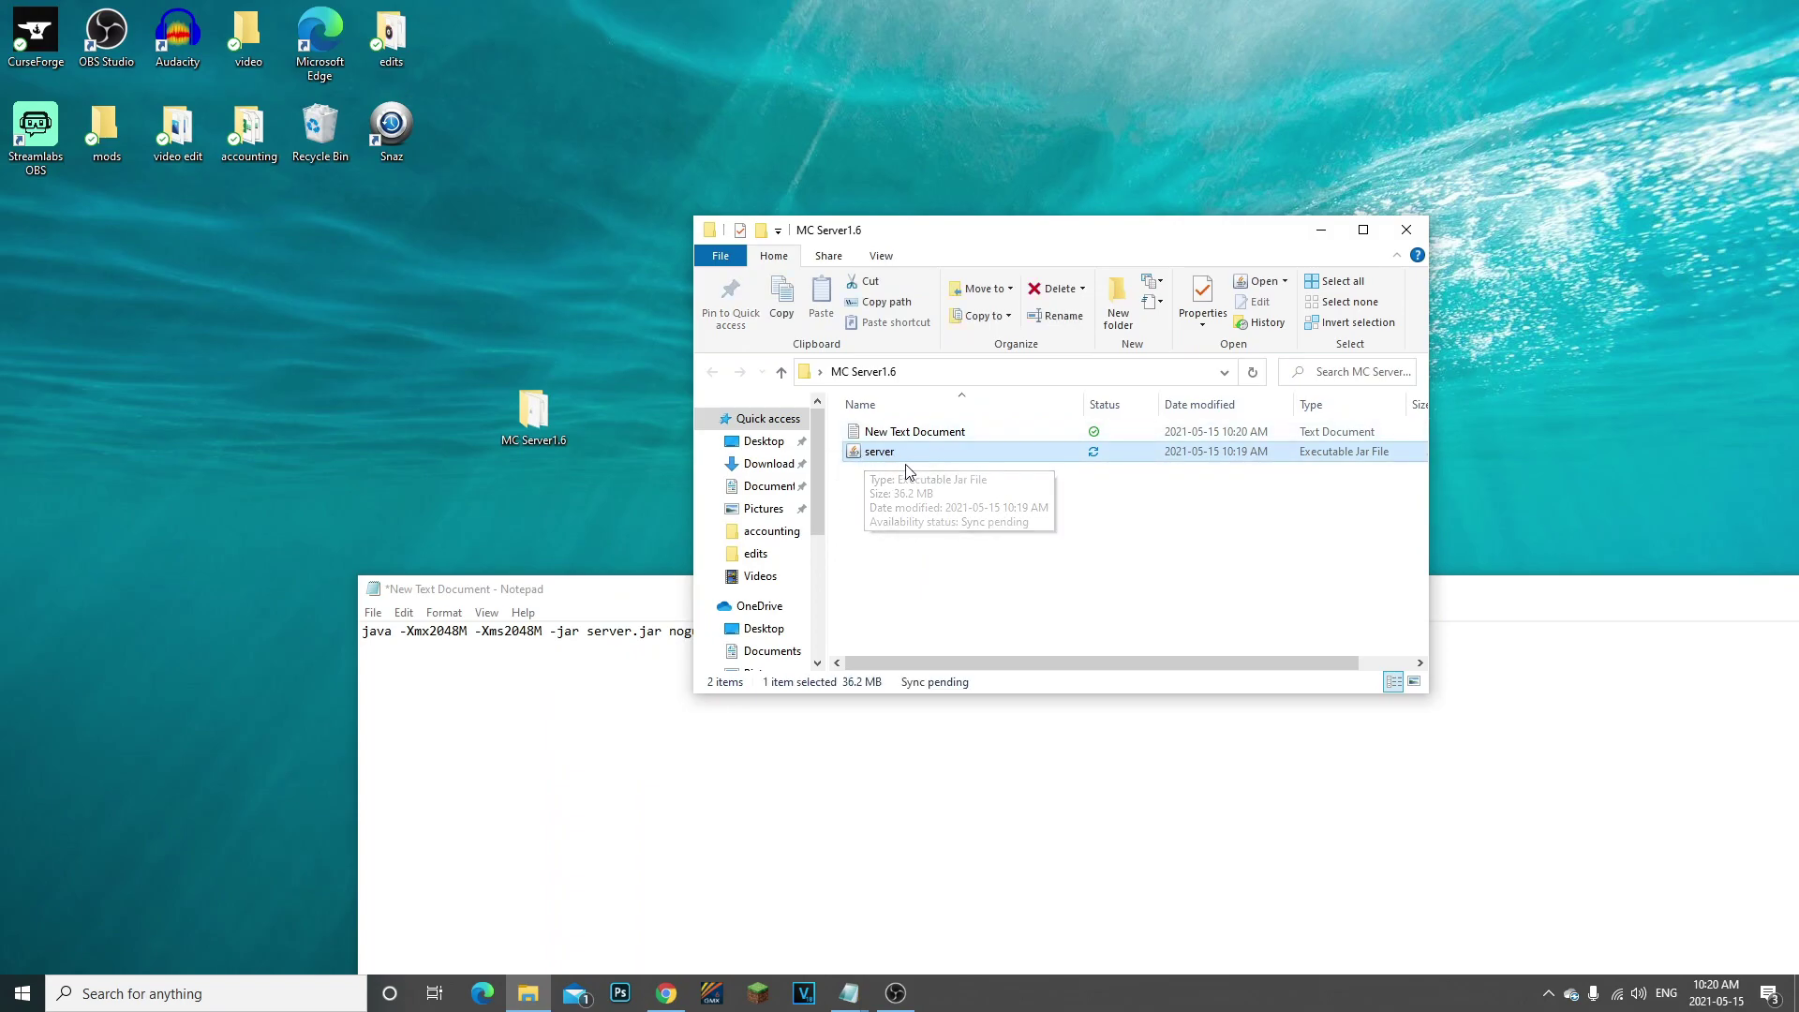
pyautogui.click(803, 700)
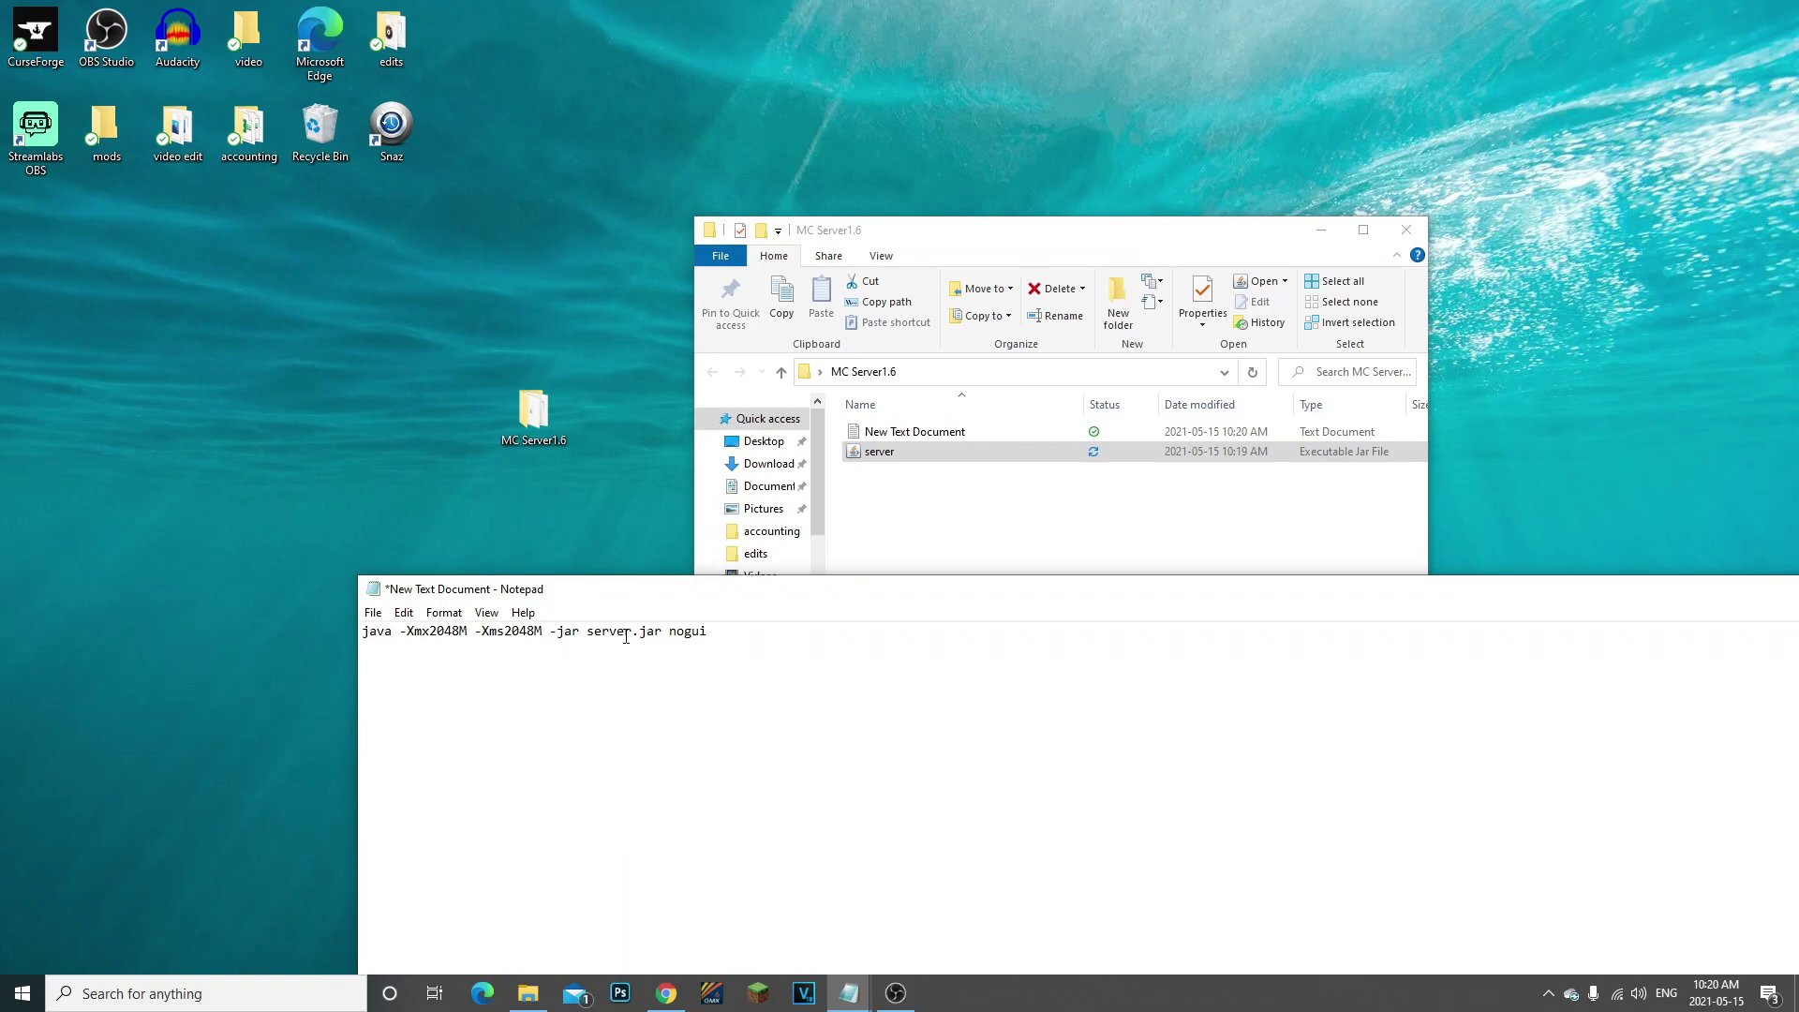
pyautogui.press('BackSpace')
pyautogui.press('BackSpace')
pyautogui.write('server')
pyautogui.moveTo(523, 595); pyautogui.dragTo(523, 555)
pyautogui.click(372, 571)
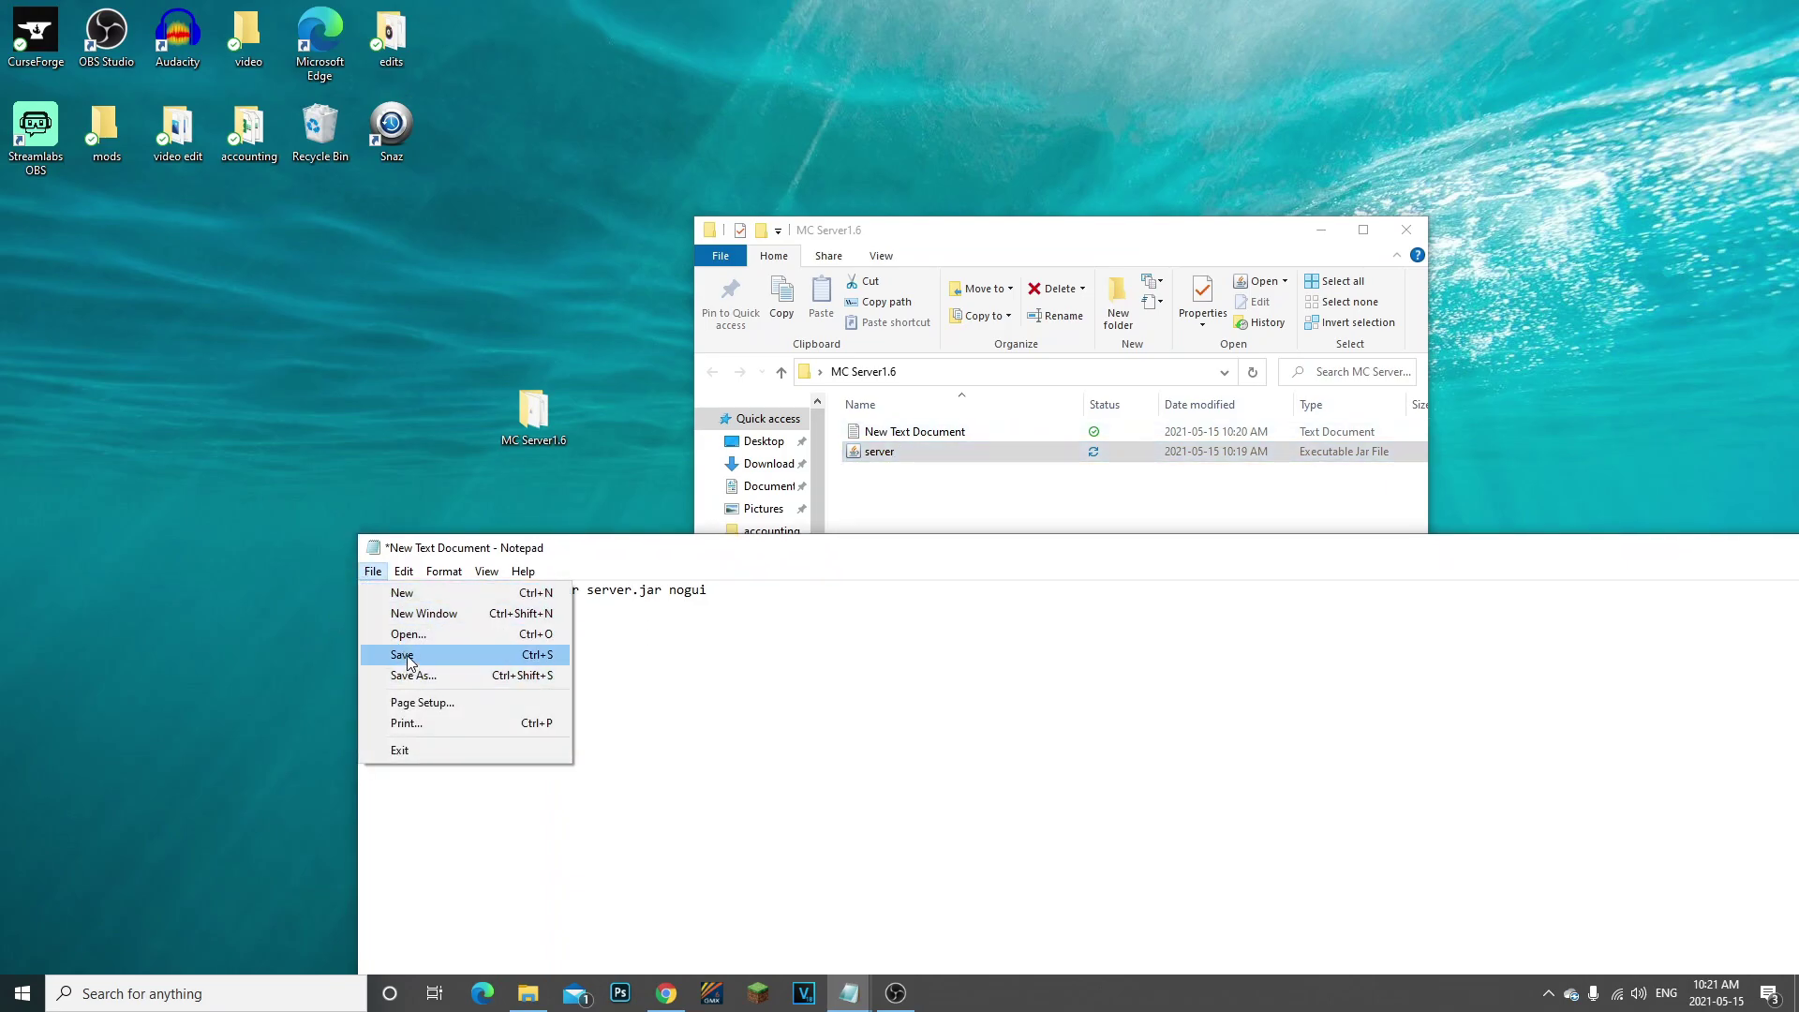
pyautogui.click(407, 656)
# Start saving the document under a new name, with the MC Server1.6 folder on the Desktop as its location
pyautogui.click(373, 571)
pyautogui.click(403, 675)
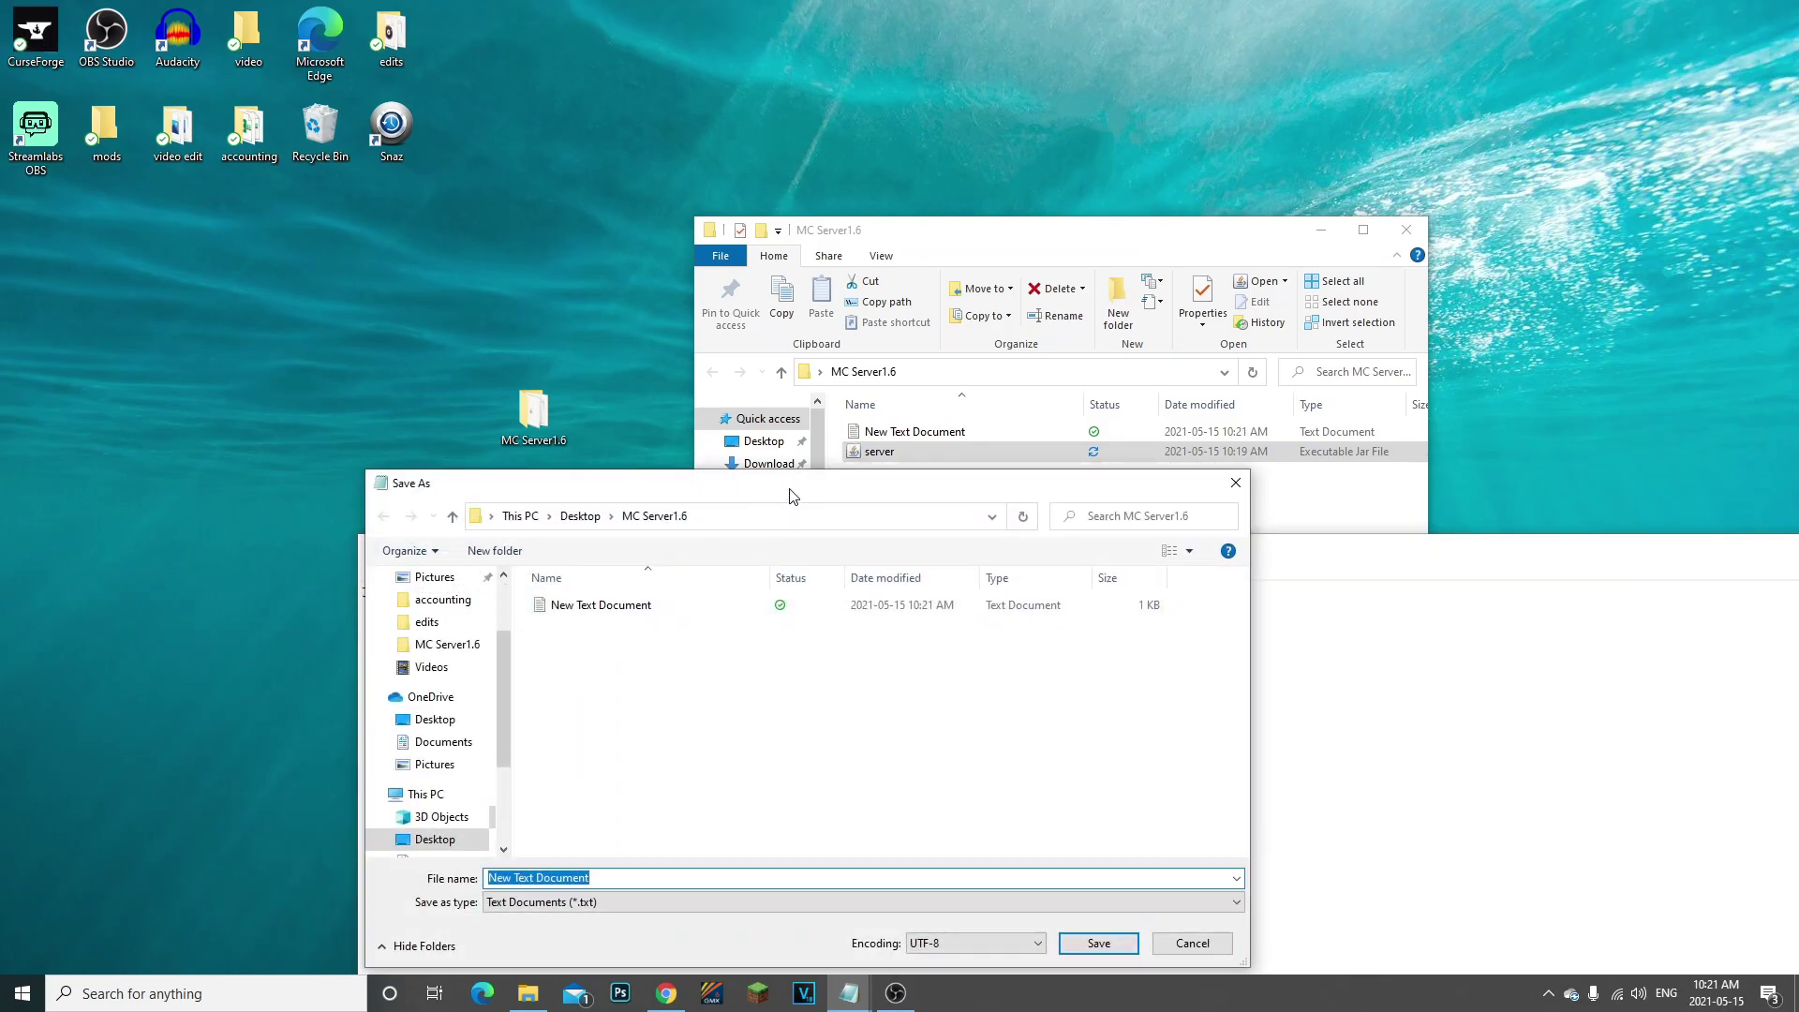
pyautogui.moveTo(790, 495); pyautogui.dragTo(796, 454)
pyautogui.scroll(2, 469, 740)
pyautogui.scroll(-2, 459, 721)
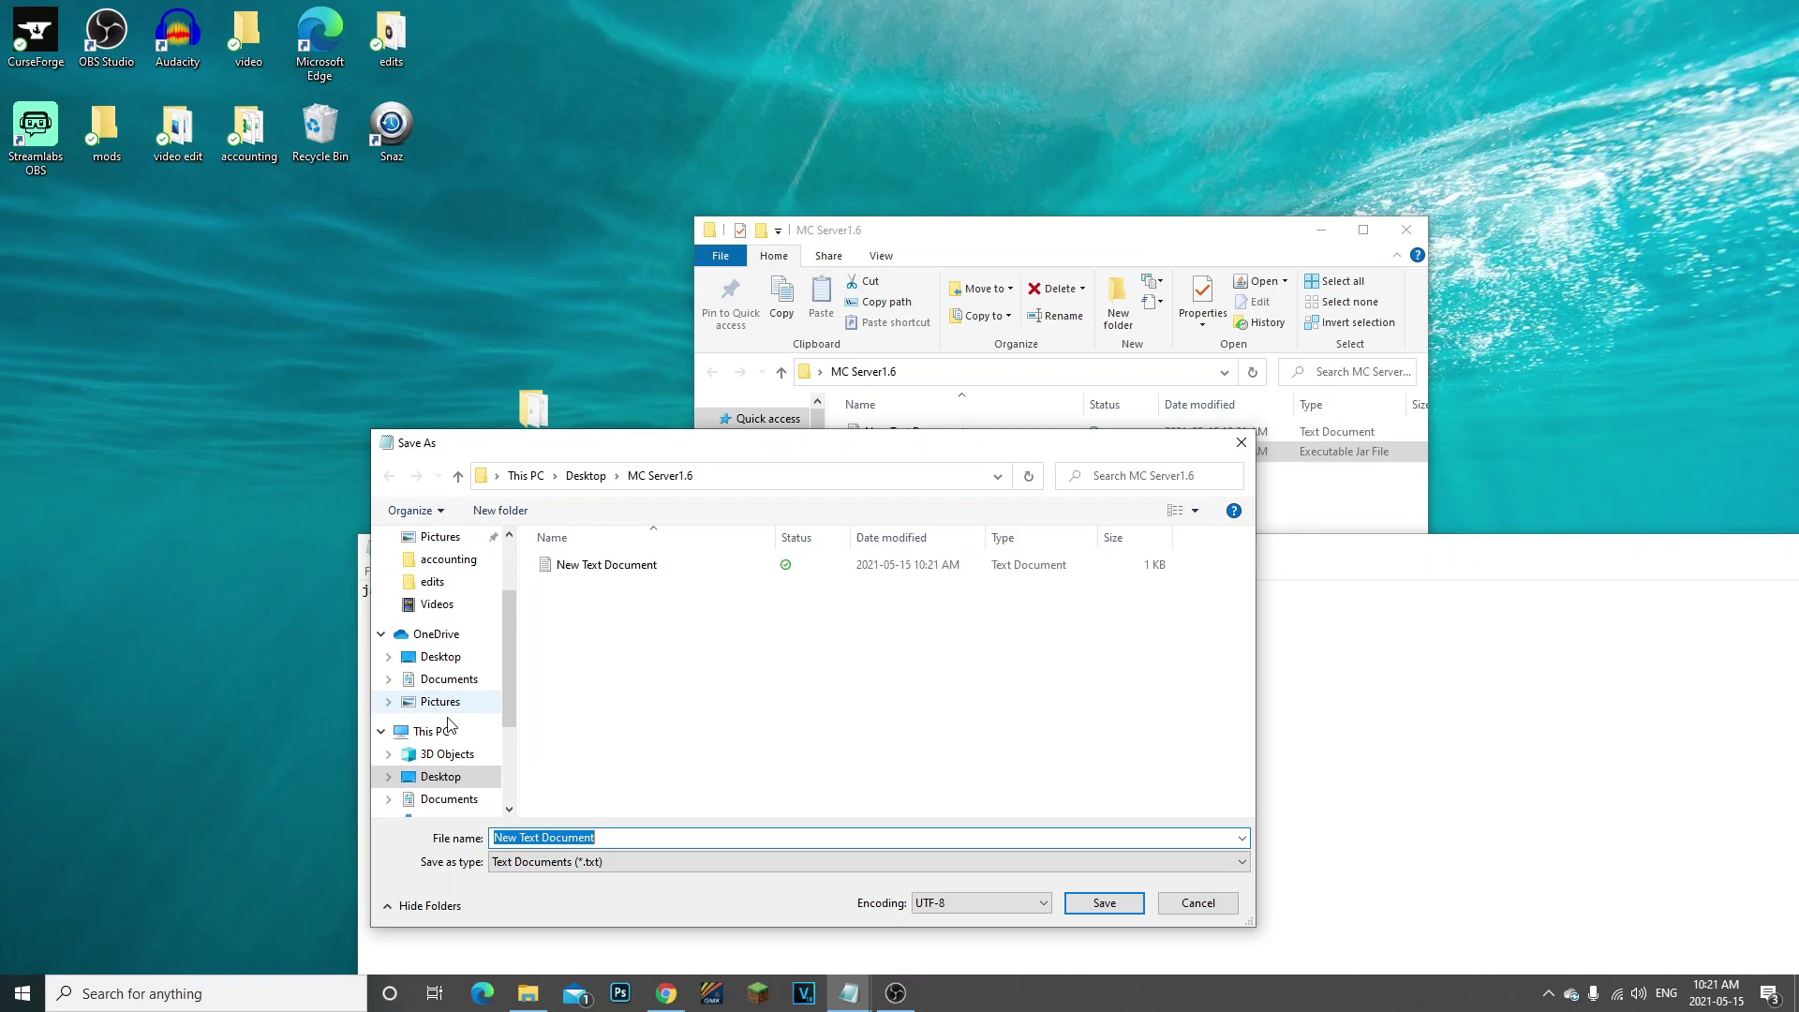
pyautogui.click(454, 777)
pyautogui.doubleClick(592, 607)
# Save the document as run.bat with the file type All Files
pyautogui.click(643, 837)
pyautogui.moveTo(643, 837); pyautogui.dragTo(491, 836)
pyautogui.press('BackSpace')
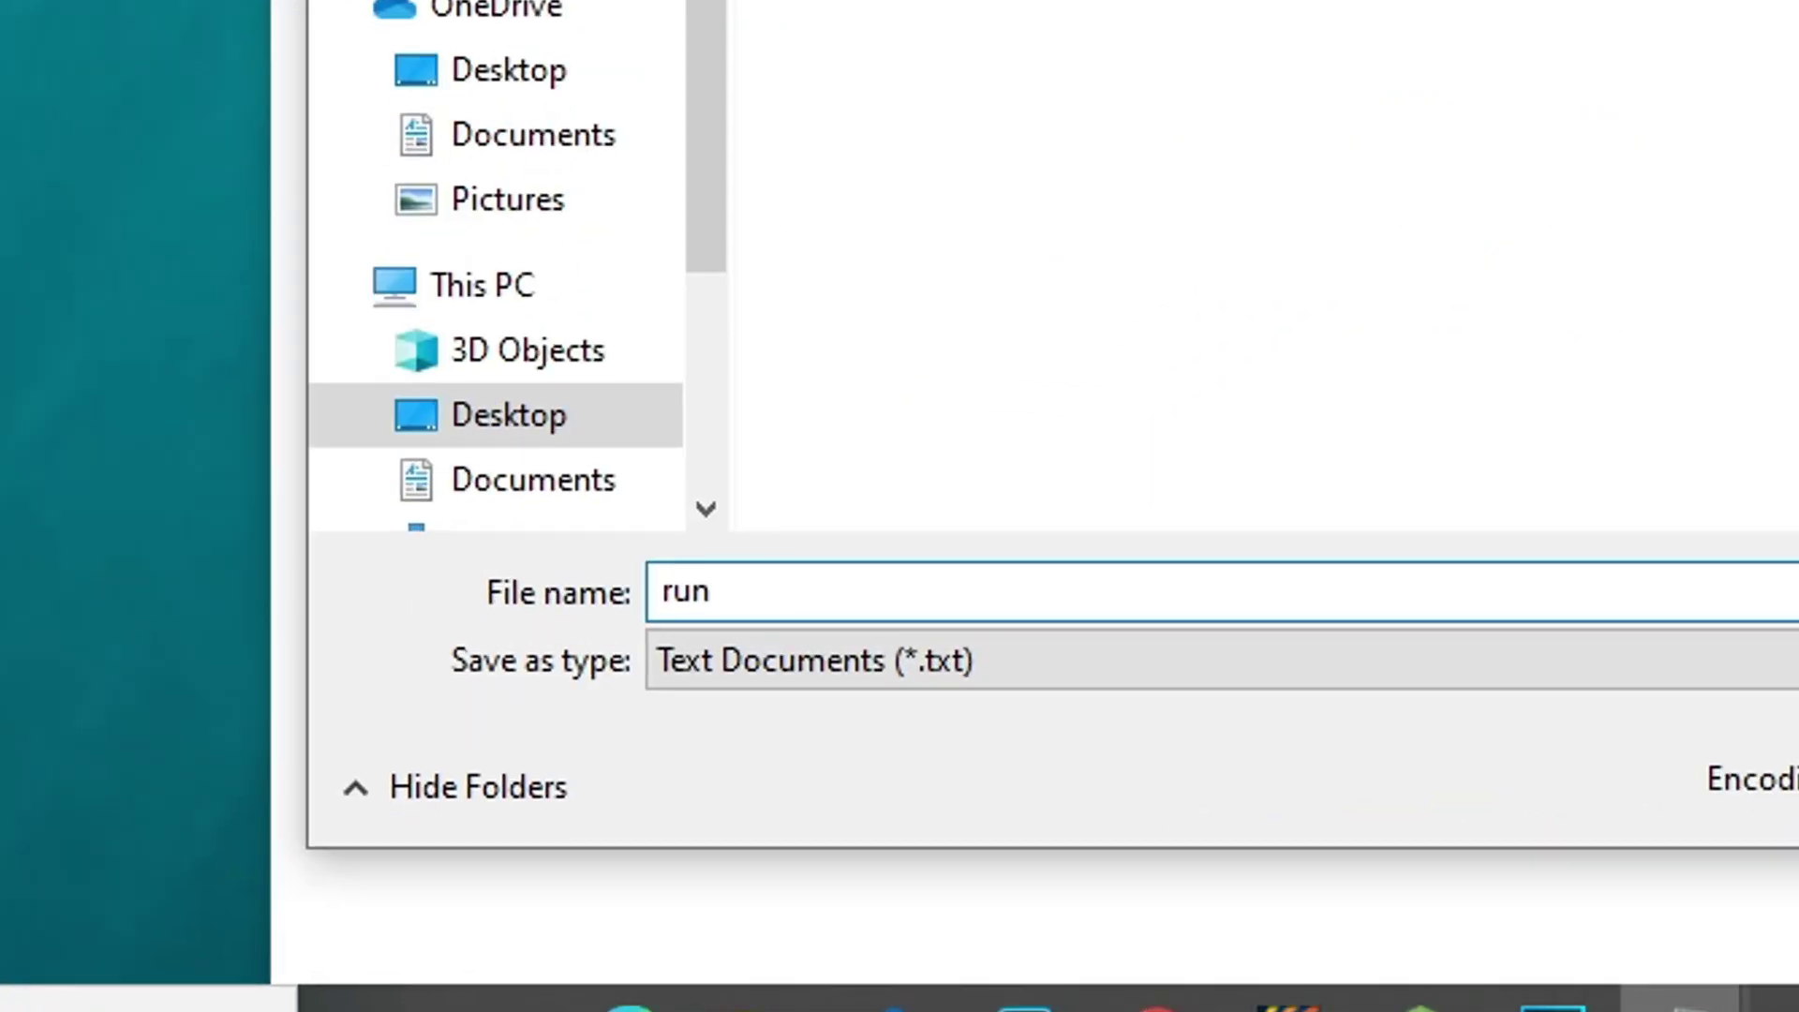
pyautogui.write('run.bat')
pyautogui.click(806, 660)
pyautogui.click(839, 744)
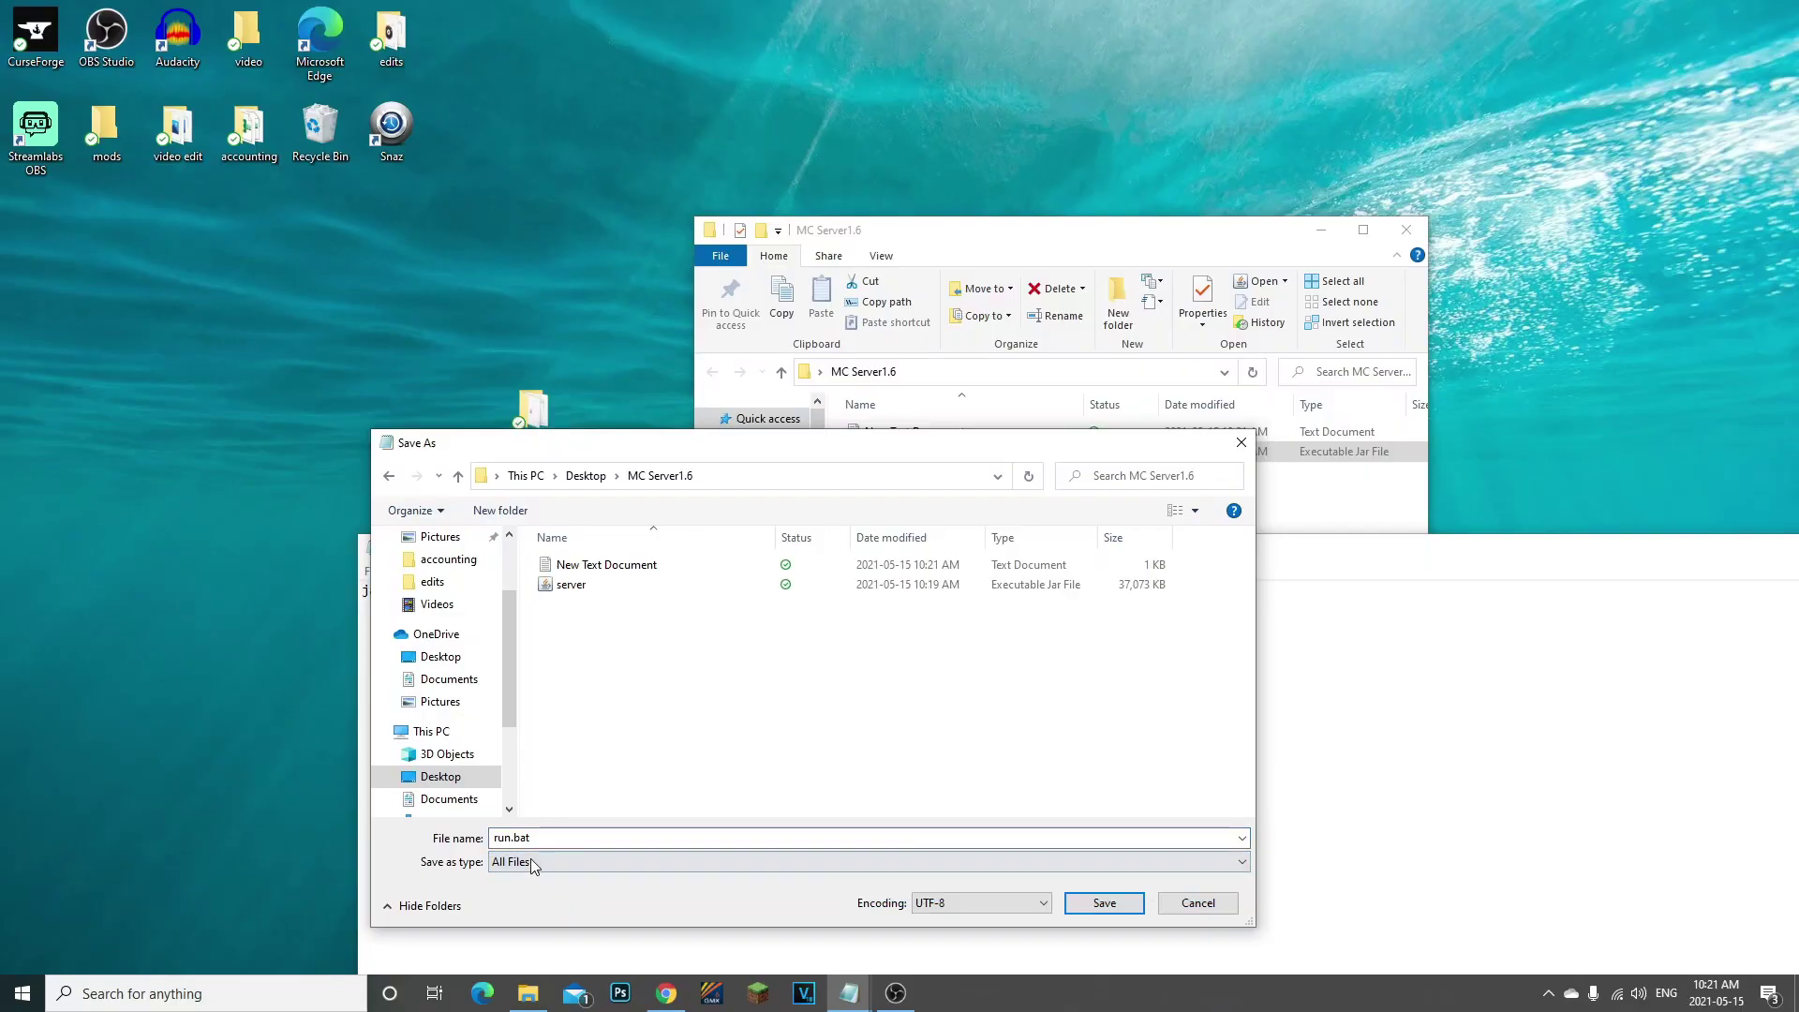
pyautogui.click(1104, 902)
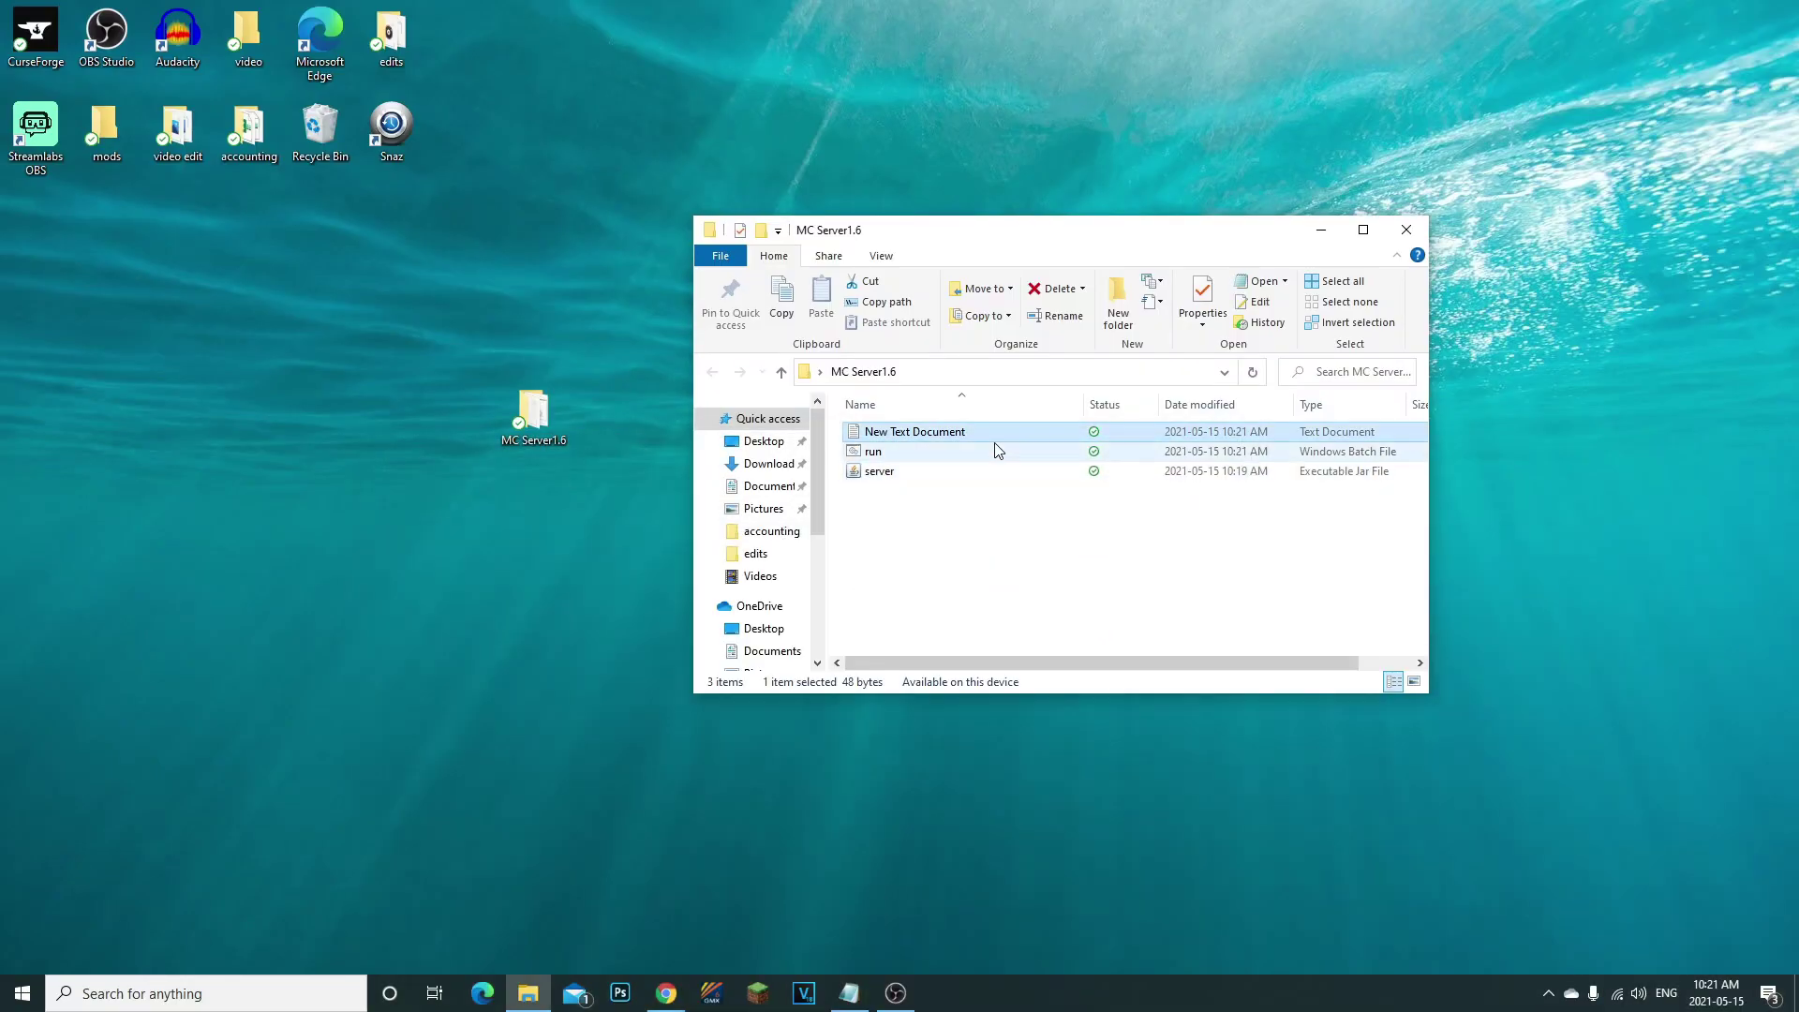
# Delete New Text Document from the MC Server1.6 folder
pyautogui.press('Delete')
pyautogui.moveTo(924, 435); pyautogui.dragTo(919, 476)
pyautogui.click(919, 476)
pyautogui.click(869, 432)
pyautogui.click(887, 438)
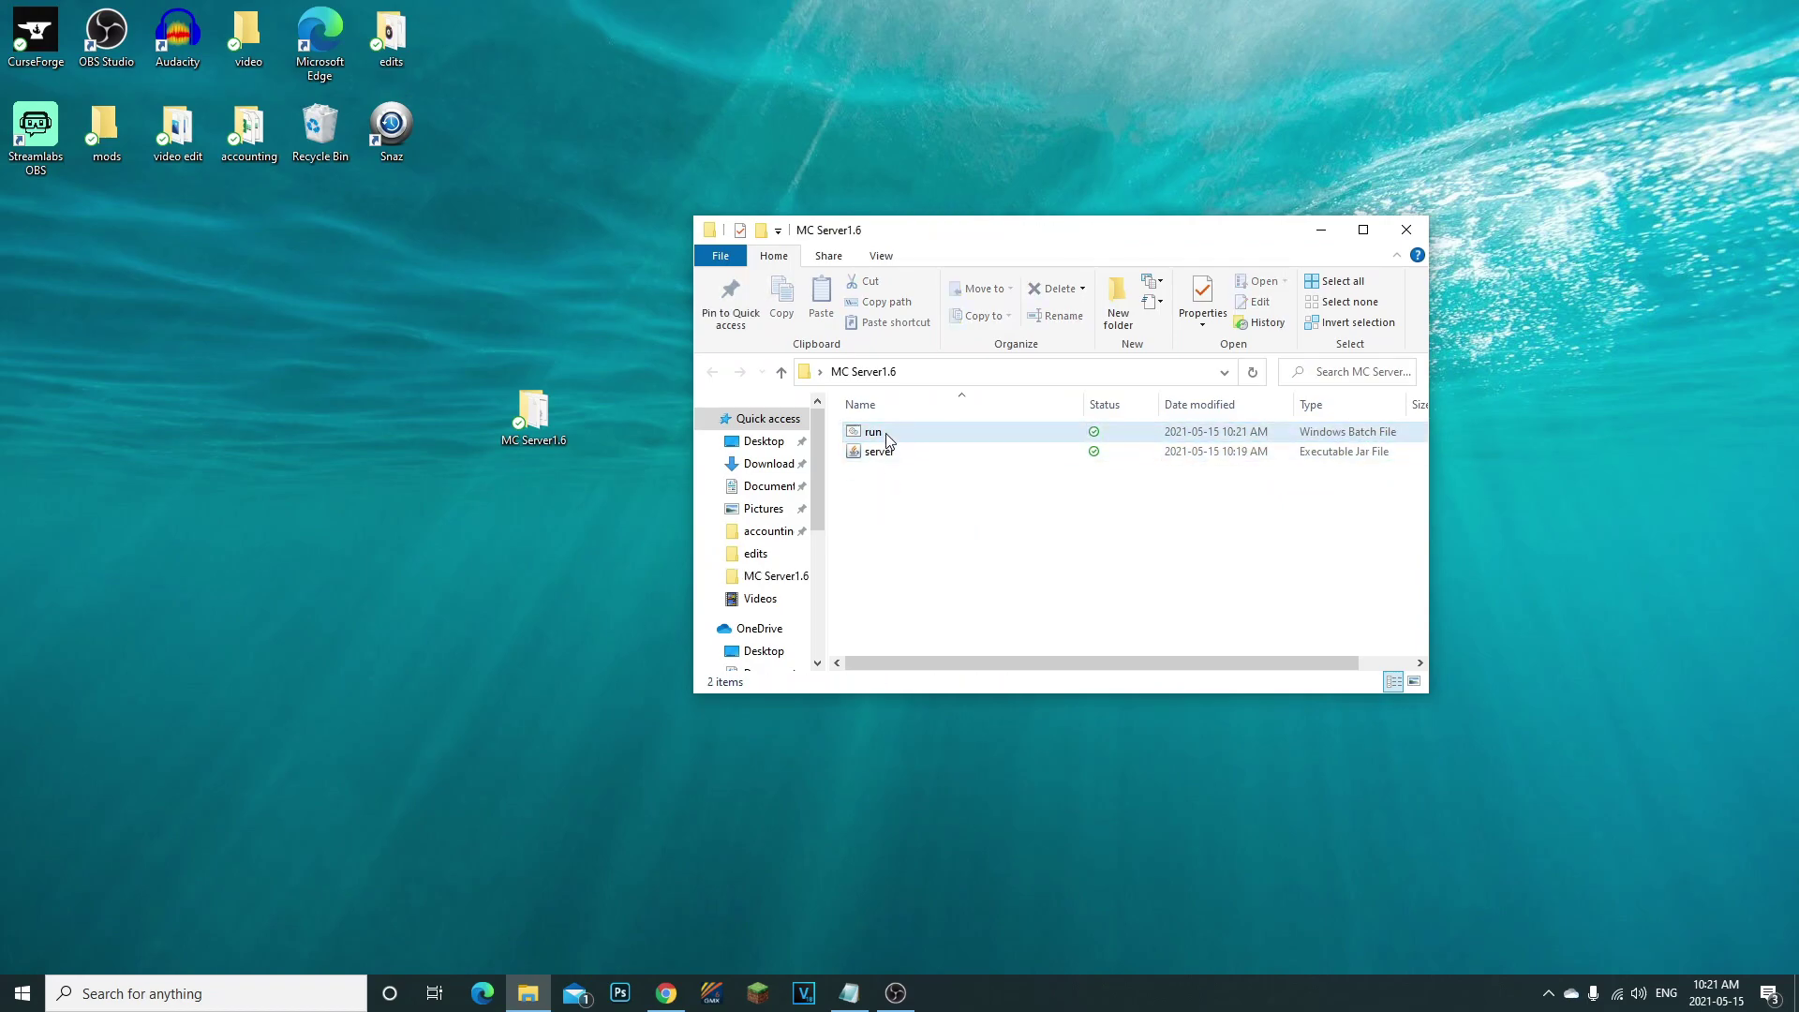
# Run the run batch file to generate the server's files, and move the folder window aside
pyautogui.doubleClick(889, 441)
pyautogui.moveTo(700, 137); pyautogui.dragTo(1177, 522)
pyautogui.moveTo(1120, 245); pyautogui.dragTo(1284, 97)
pyautogui.click(758, 532)
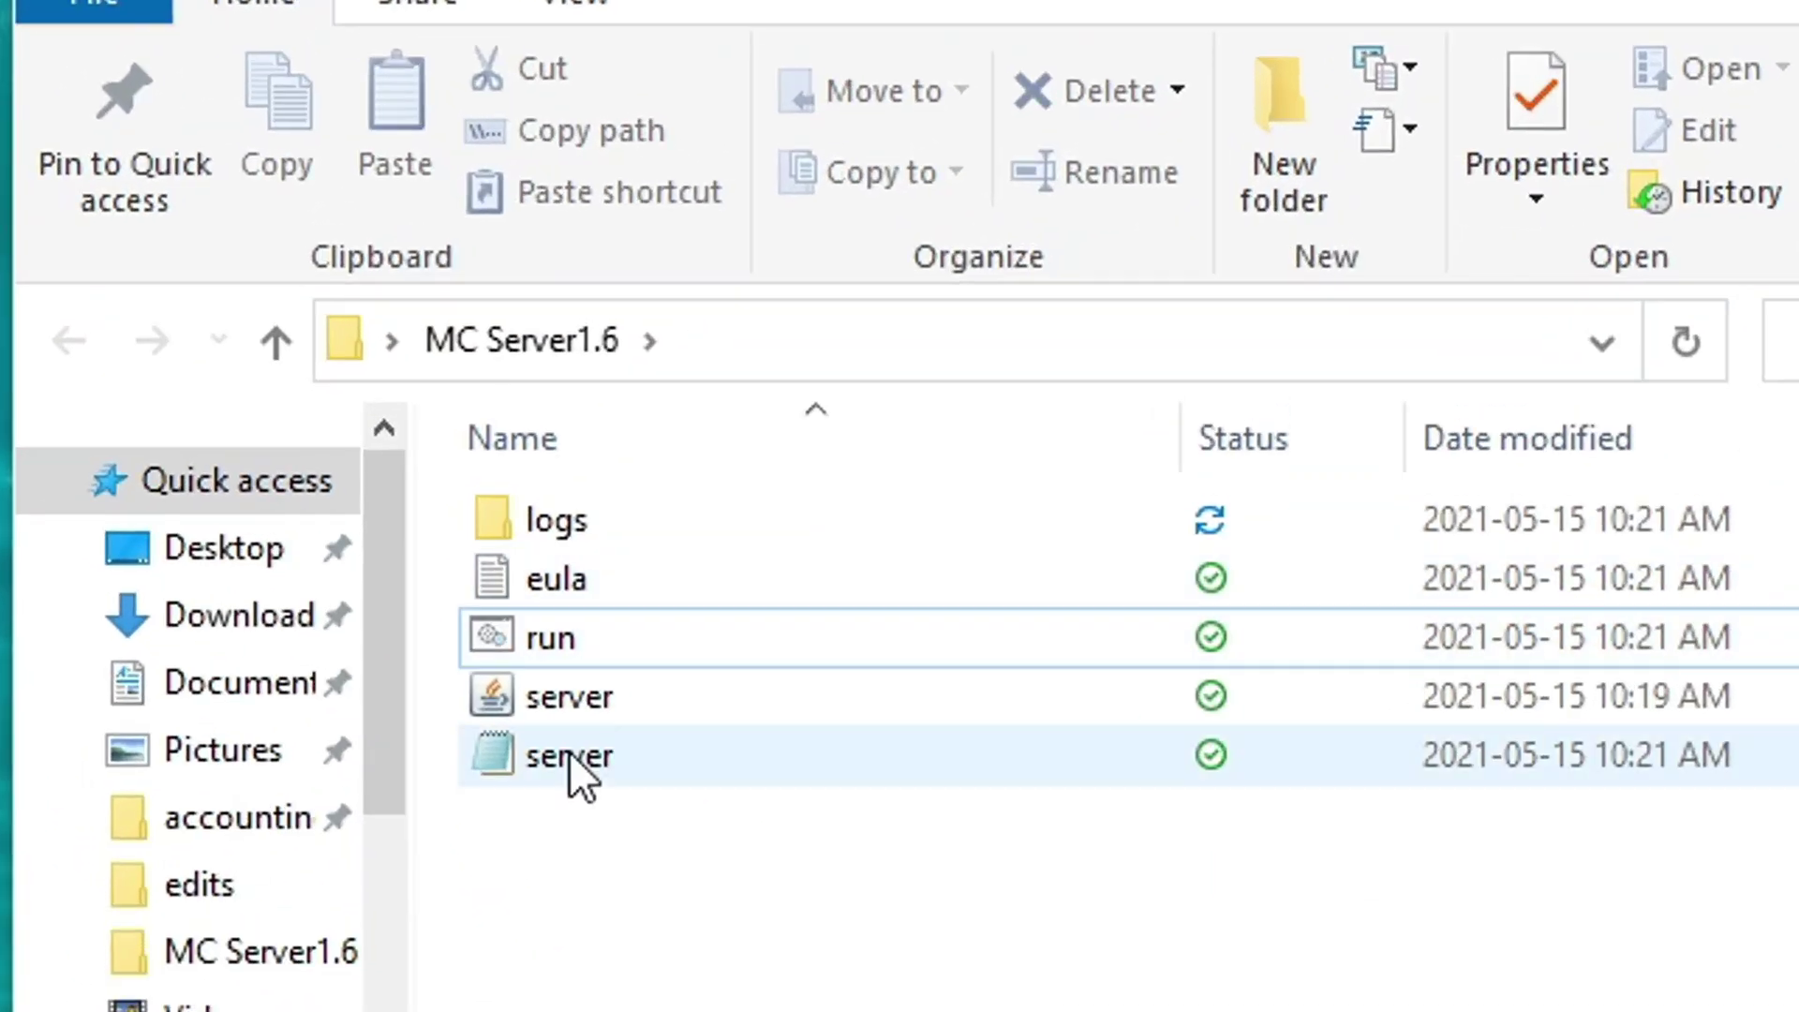
# Accept the licence in the eula text file by setting eula=true, save it, and close the file
pyautogui.doubleClick(562, 579)
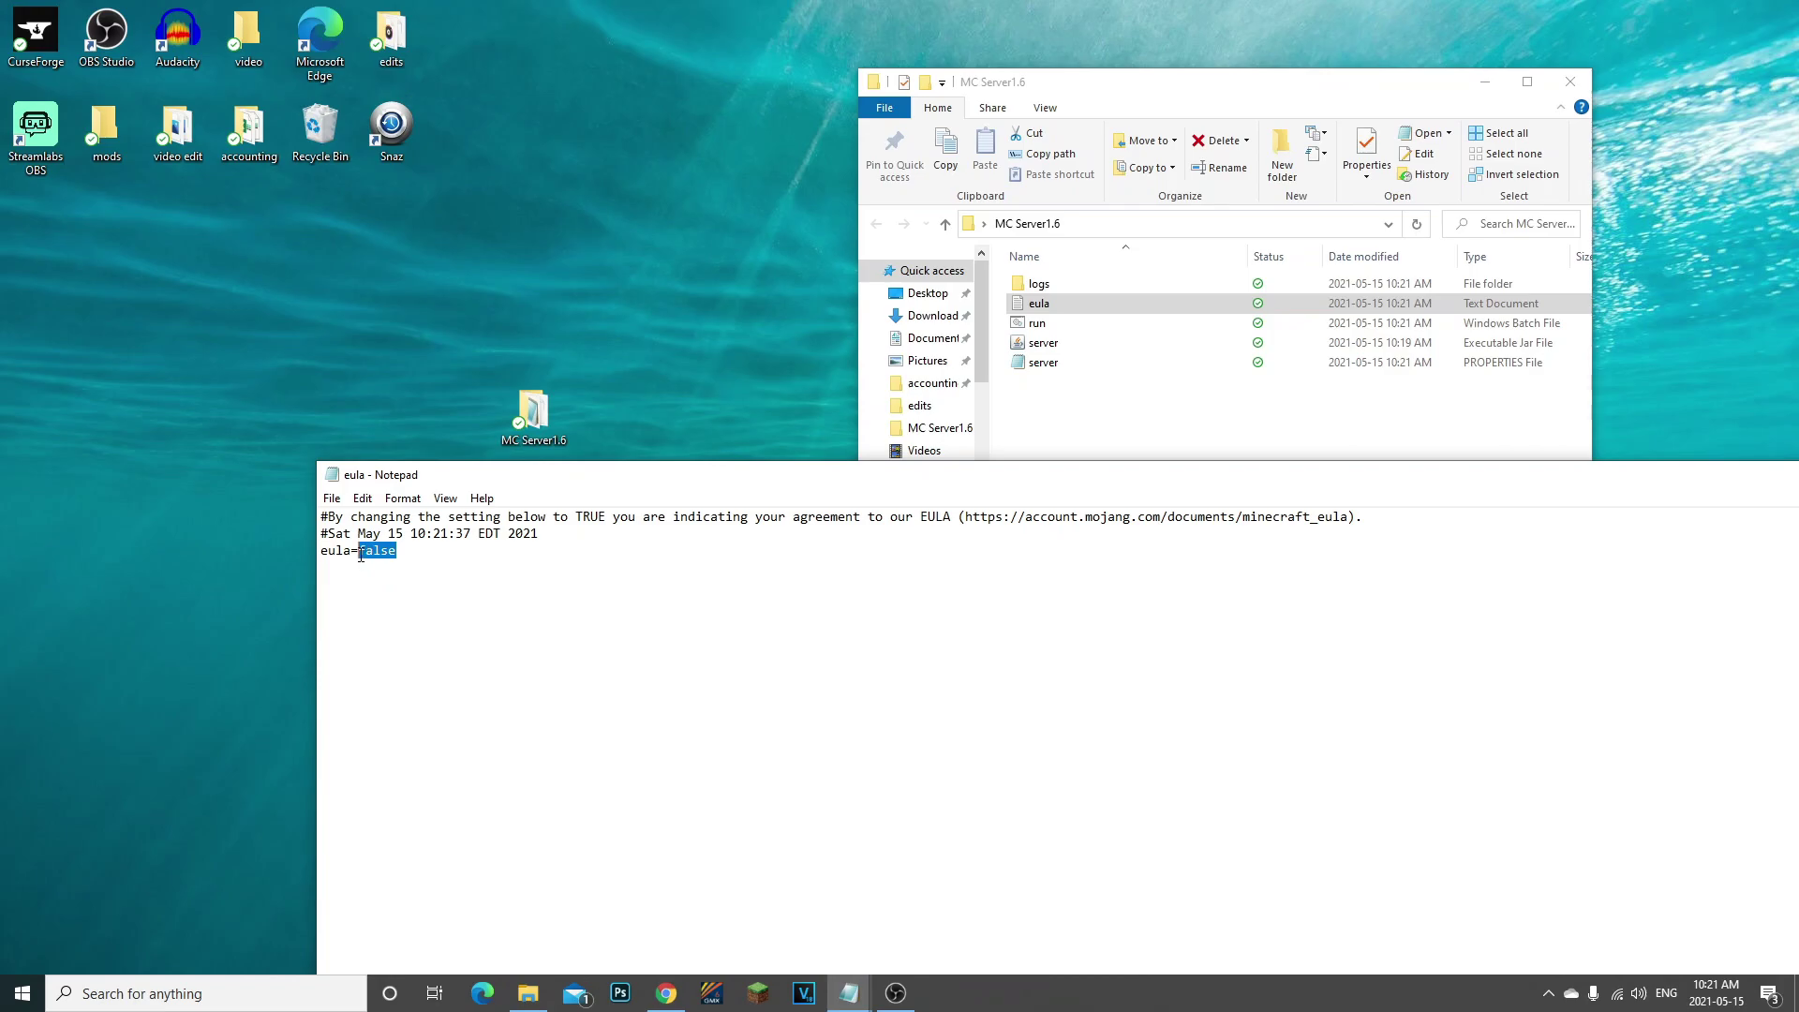
pyautogui.write('true')
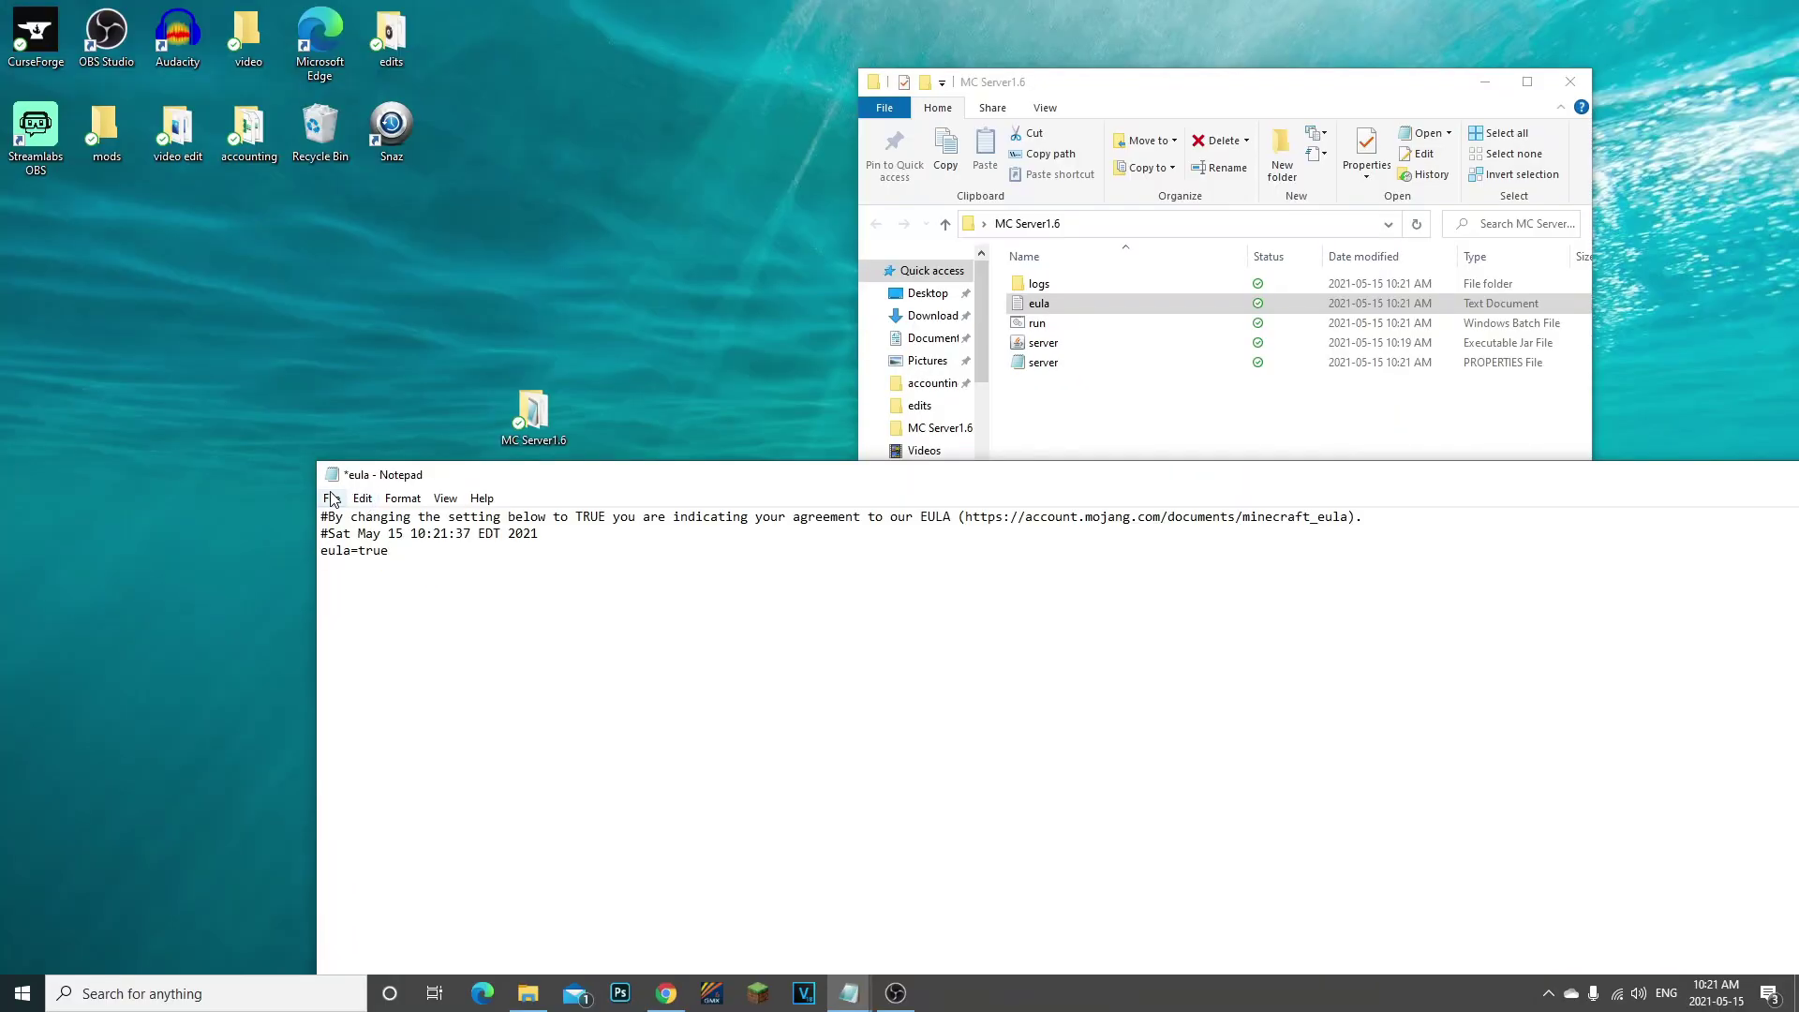
pyautogui.click(332, 499)
pyautogui.click(385, 573)
pyautogui.moveTo(647, 476); pyautogui.dragTo(339, 393)
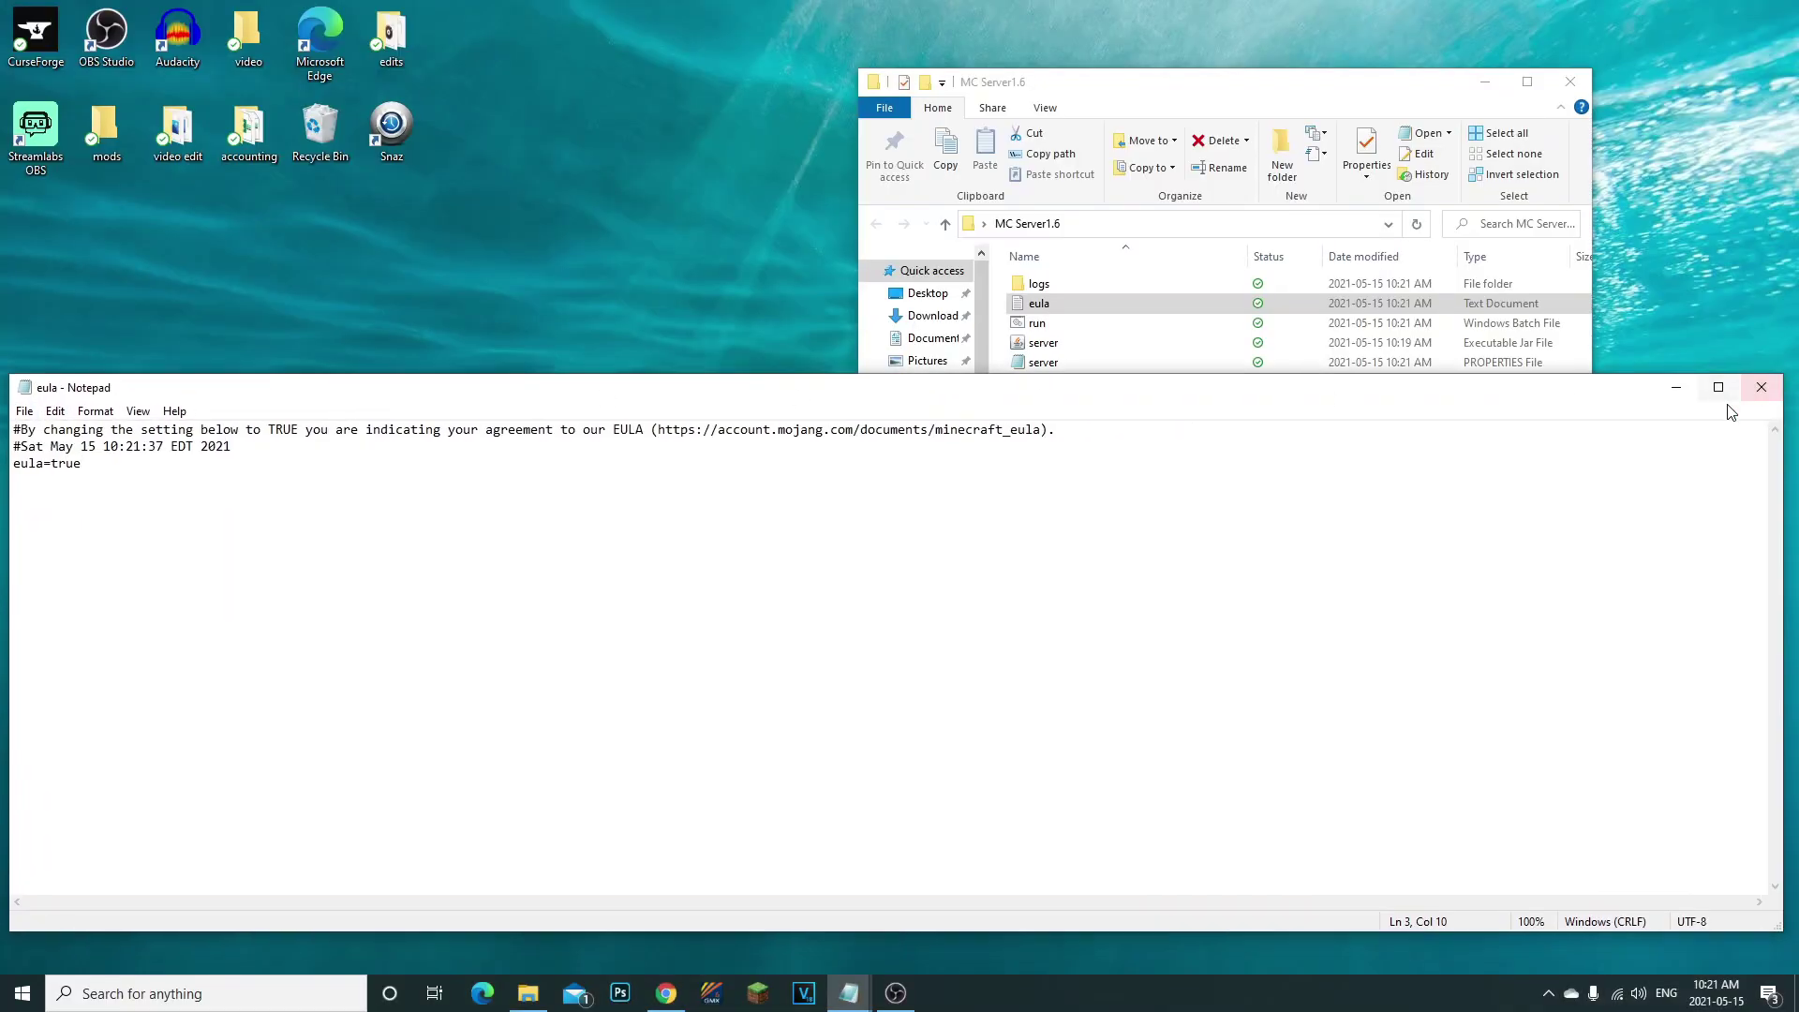
pyautogui.click(1760, 387)
# Run the run batch file again to start the Minecraft server, and minimize its console window
pyautogui.doubleClick(1077, 323)
pyautogui.moveTo(960, 316); pyautogui.dragTo(840, 422)
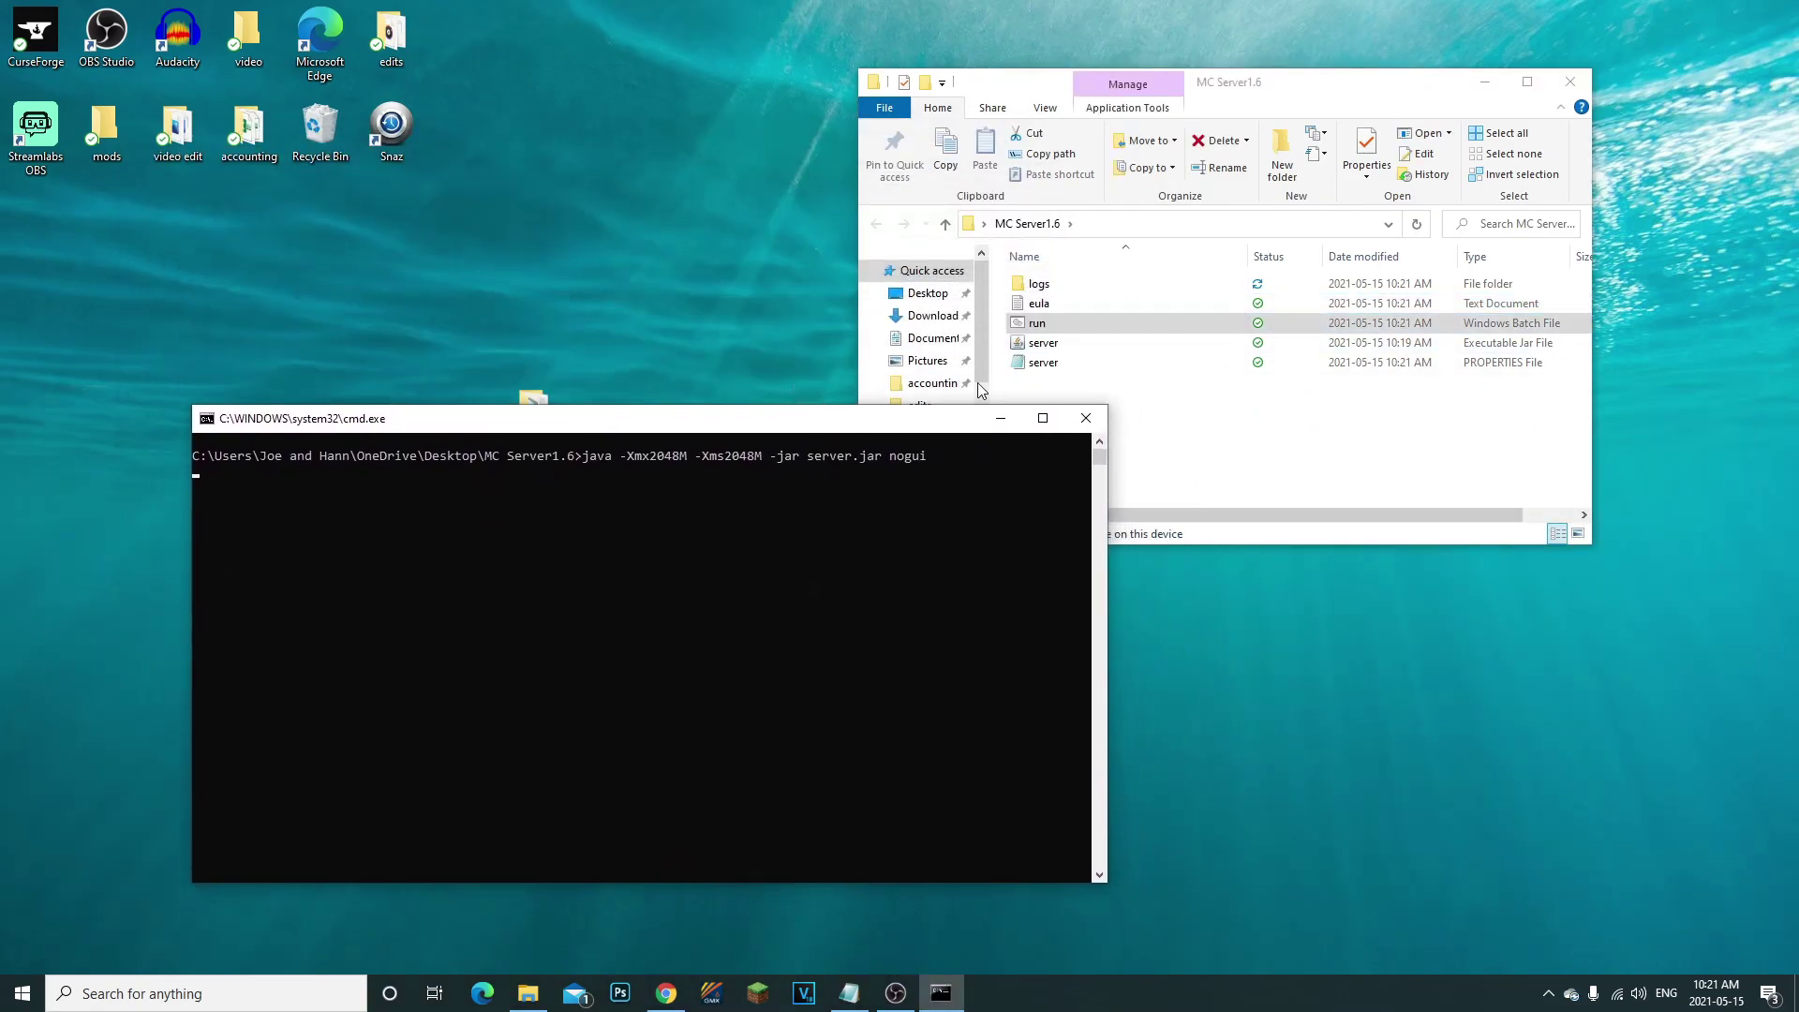
pyautogui.moveTo(1430, 479); pyautogui.dragTo(1280, 297)
pyautogui.moveTo(1150, 429); pyautogui.dragTo(1162, 300)
pyautogui.click(1221, 473)
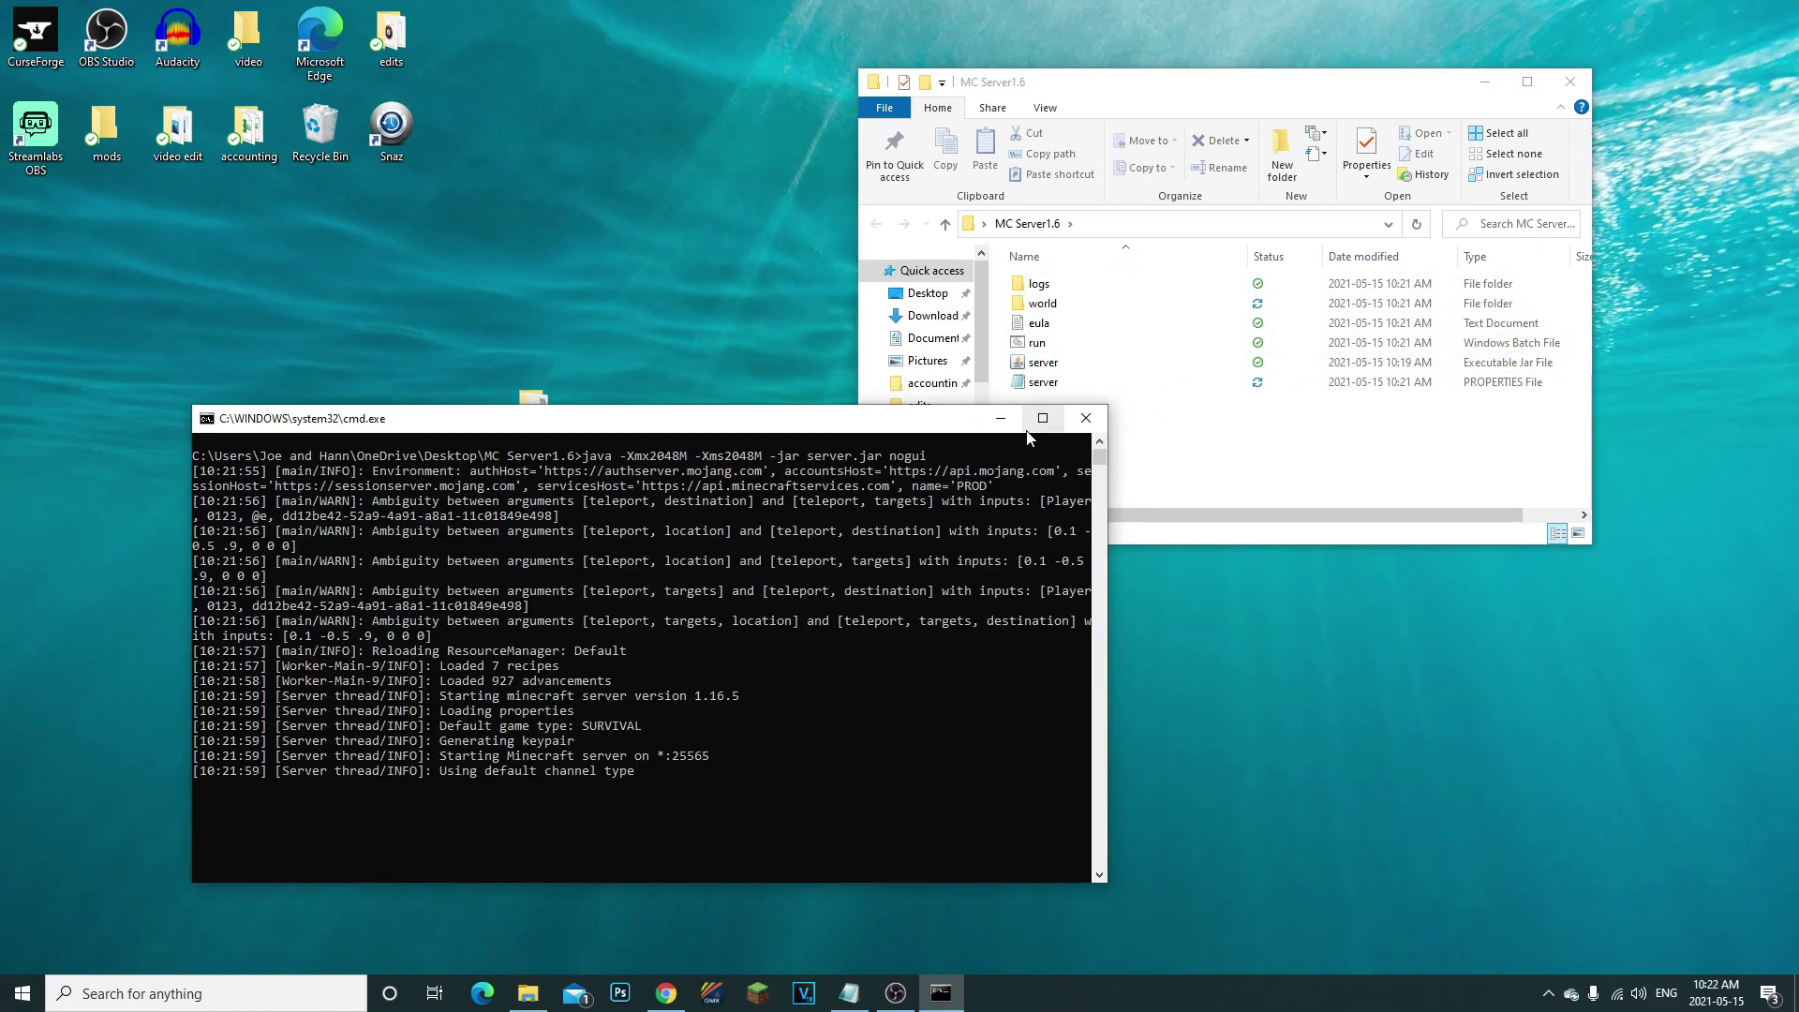
pyautogui.click(1001, 420)
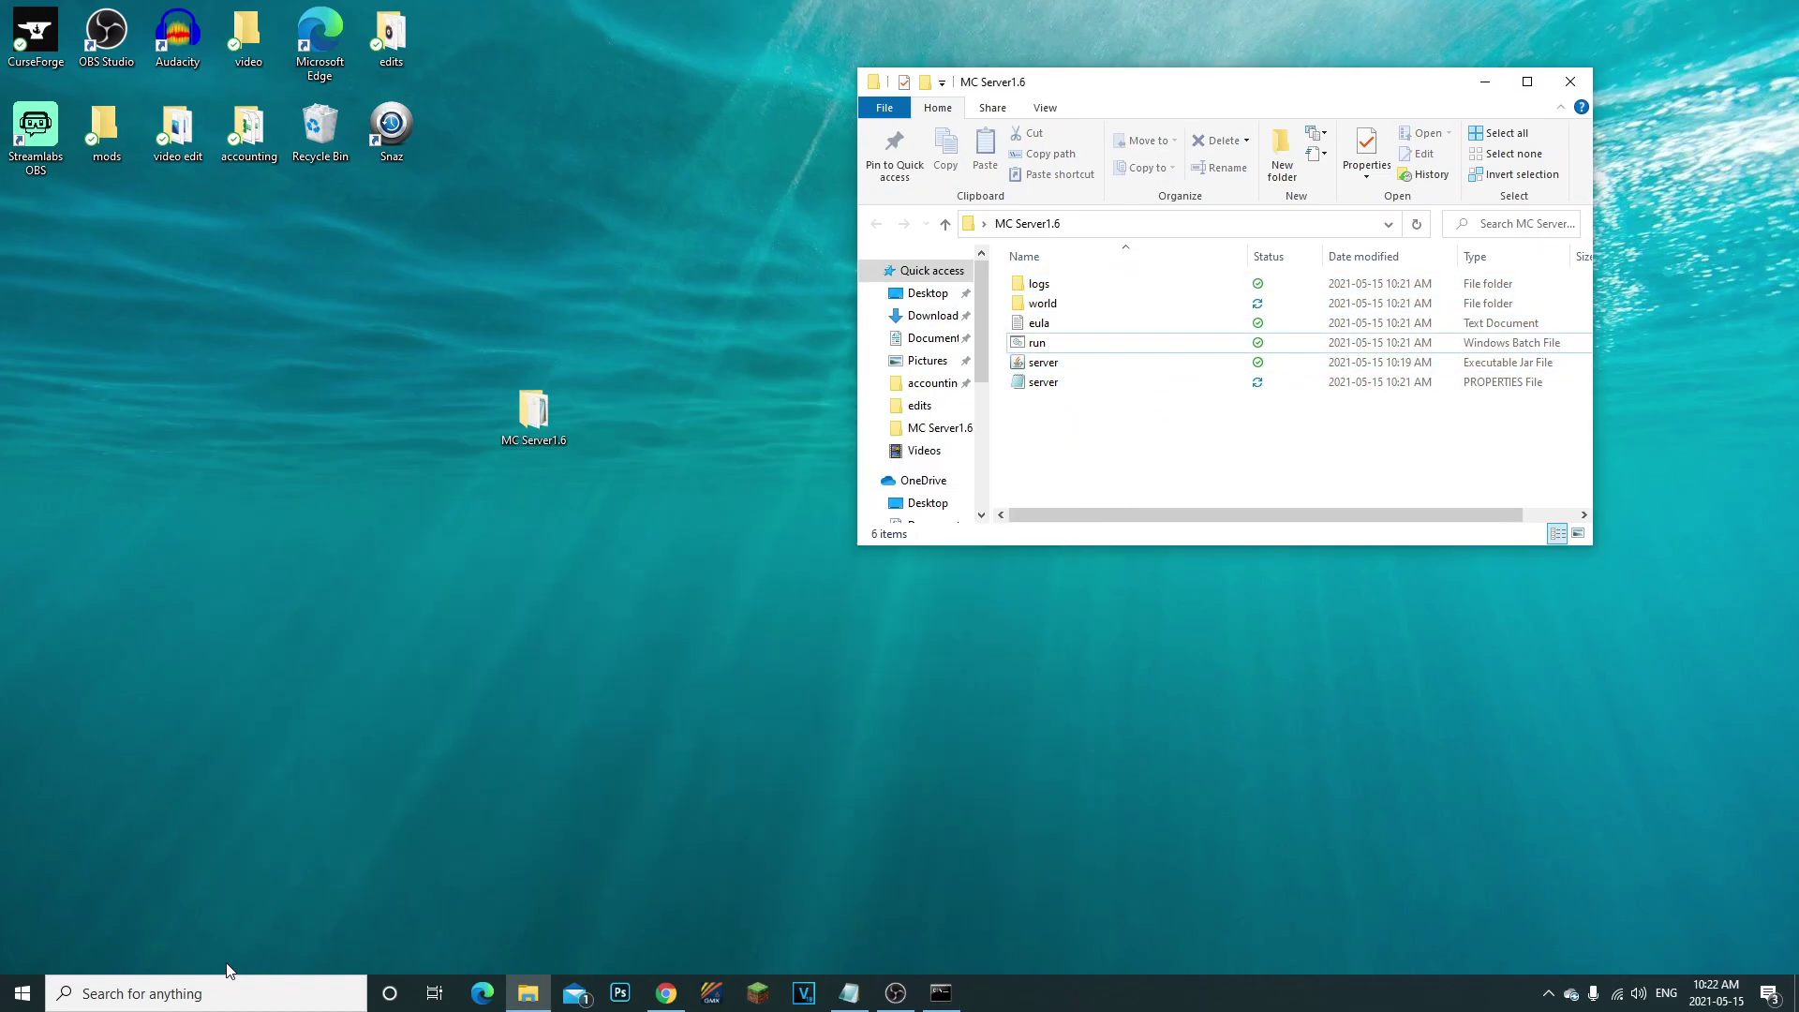
# Start a Windows search
pyautogui.click(191, 991)
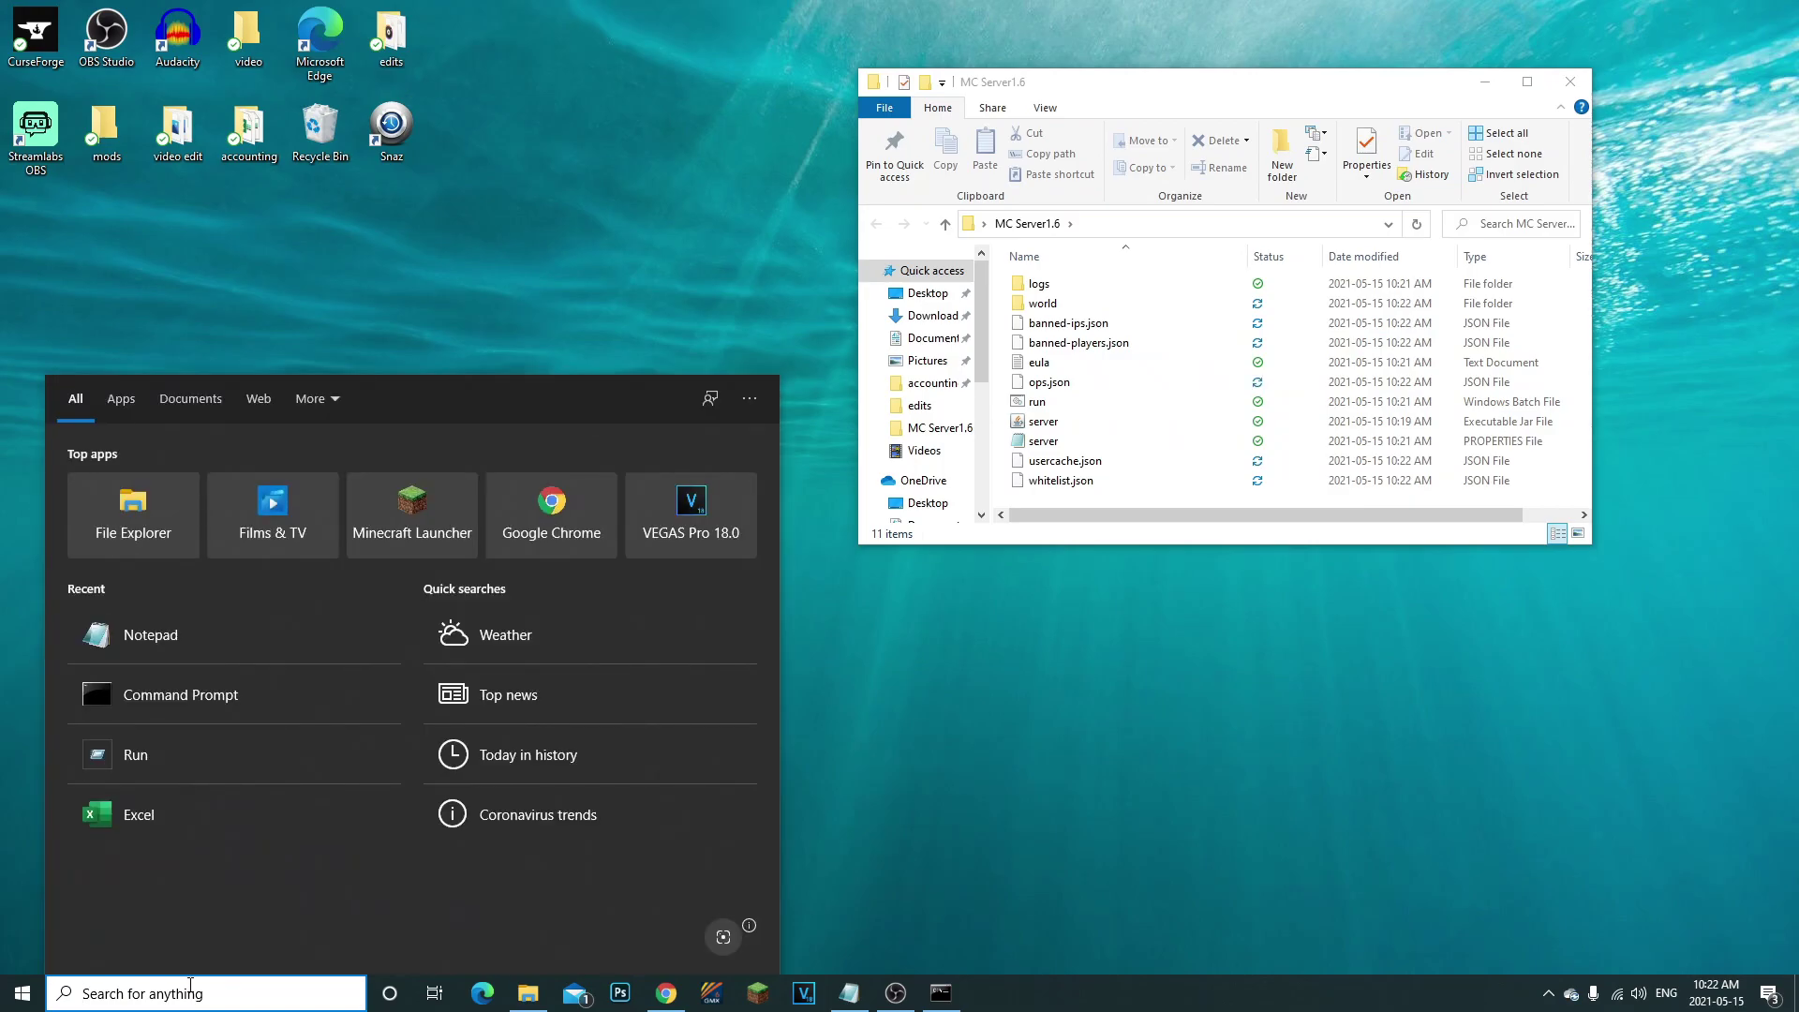
pyautogui.write('run')
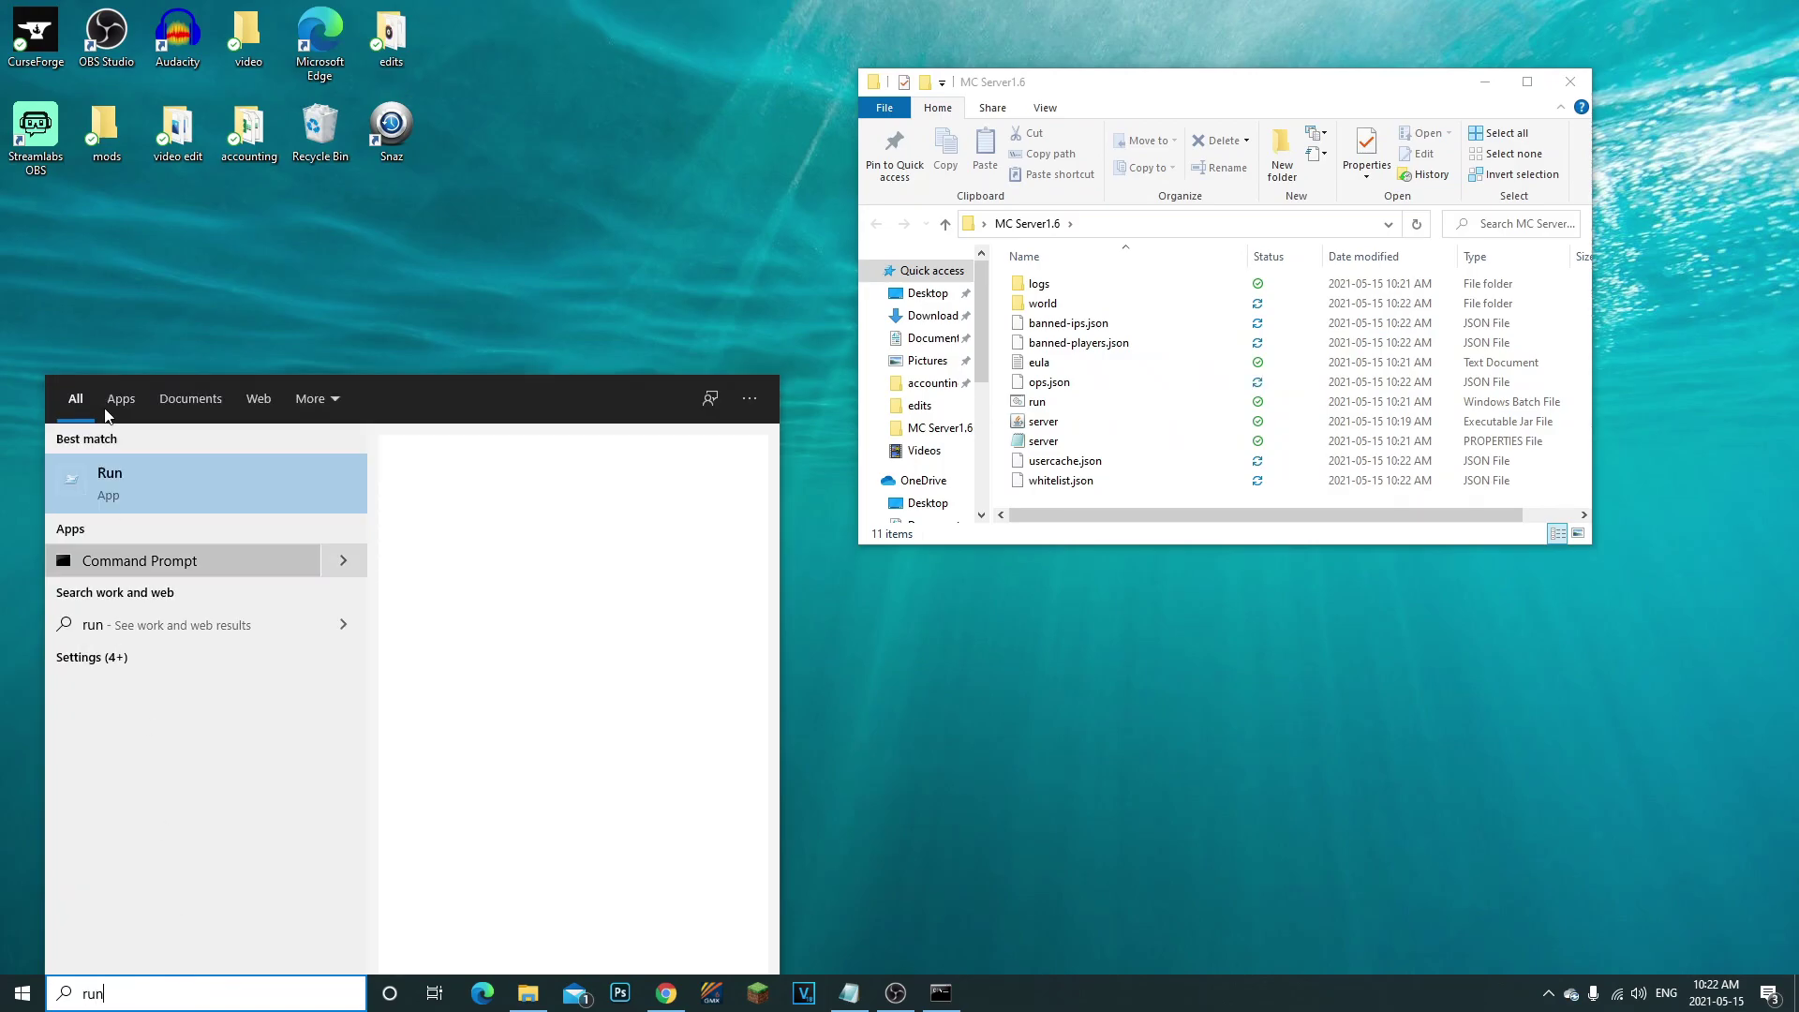
pyautogui.press('BackSpace')
pyautogui.press('BackSpace')
pyautogui.press('BackSpace')
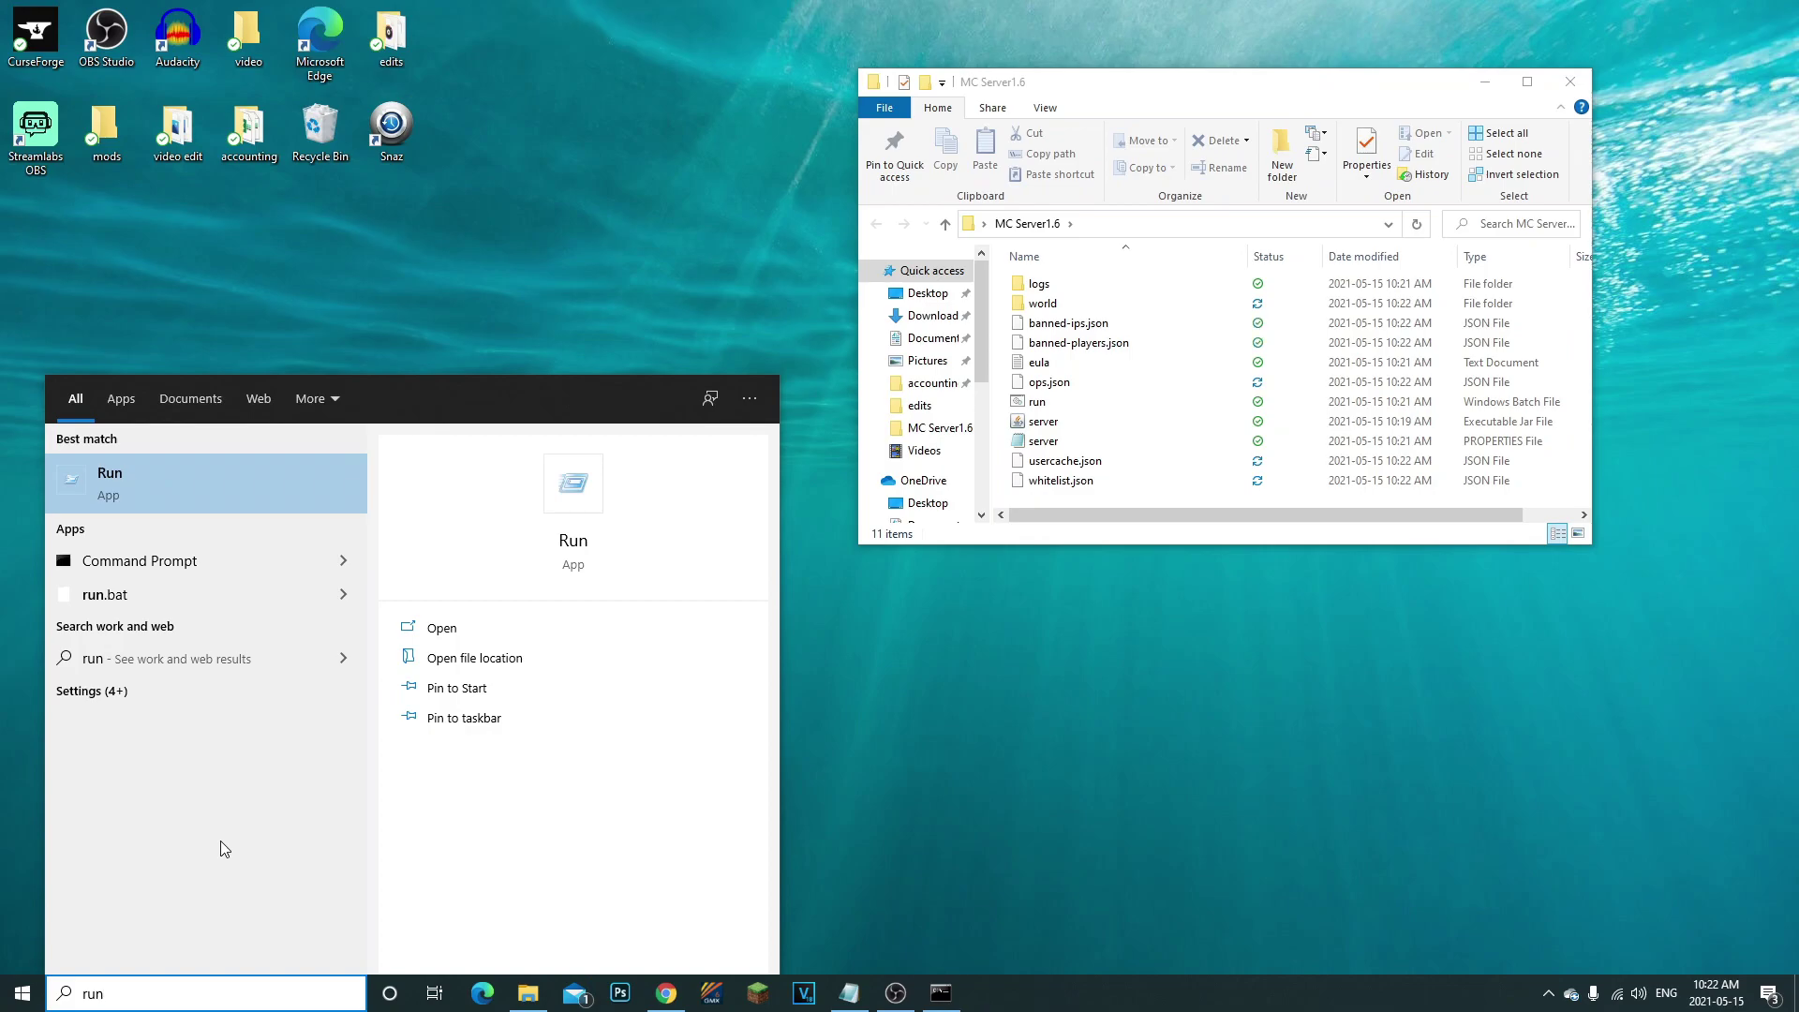
# Open Command Prompt through the Windows search, run ipconfig, and examine the Wi-Fi adapter's IPv4 address and default gateway
pyautogui.write('comm')
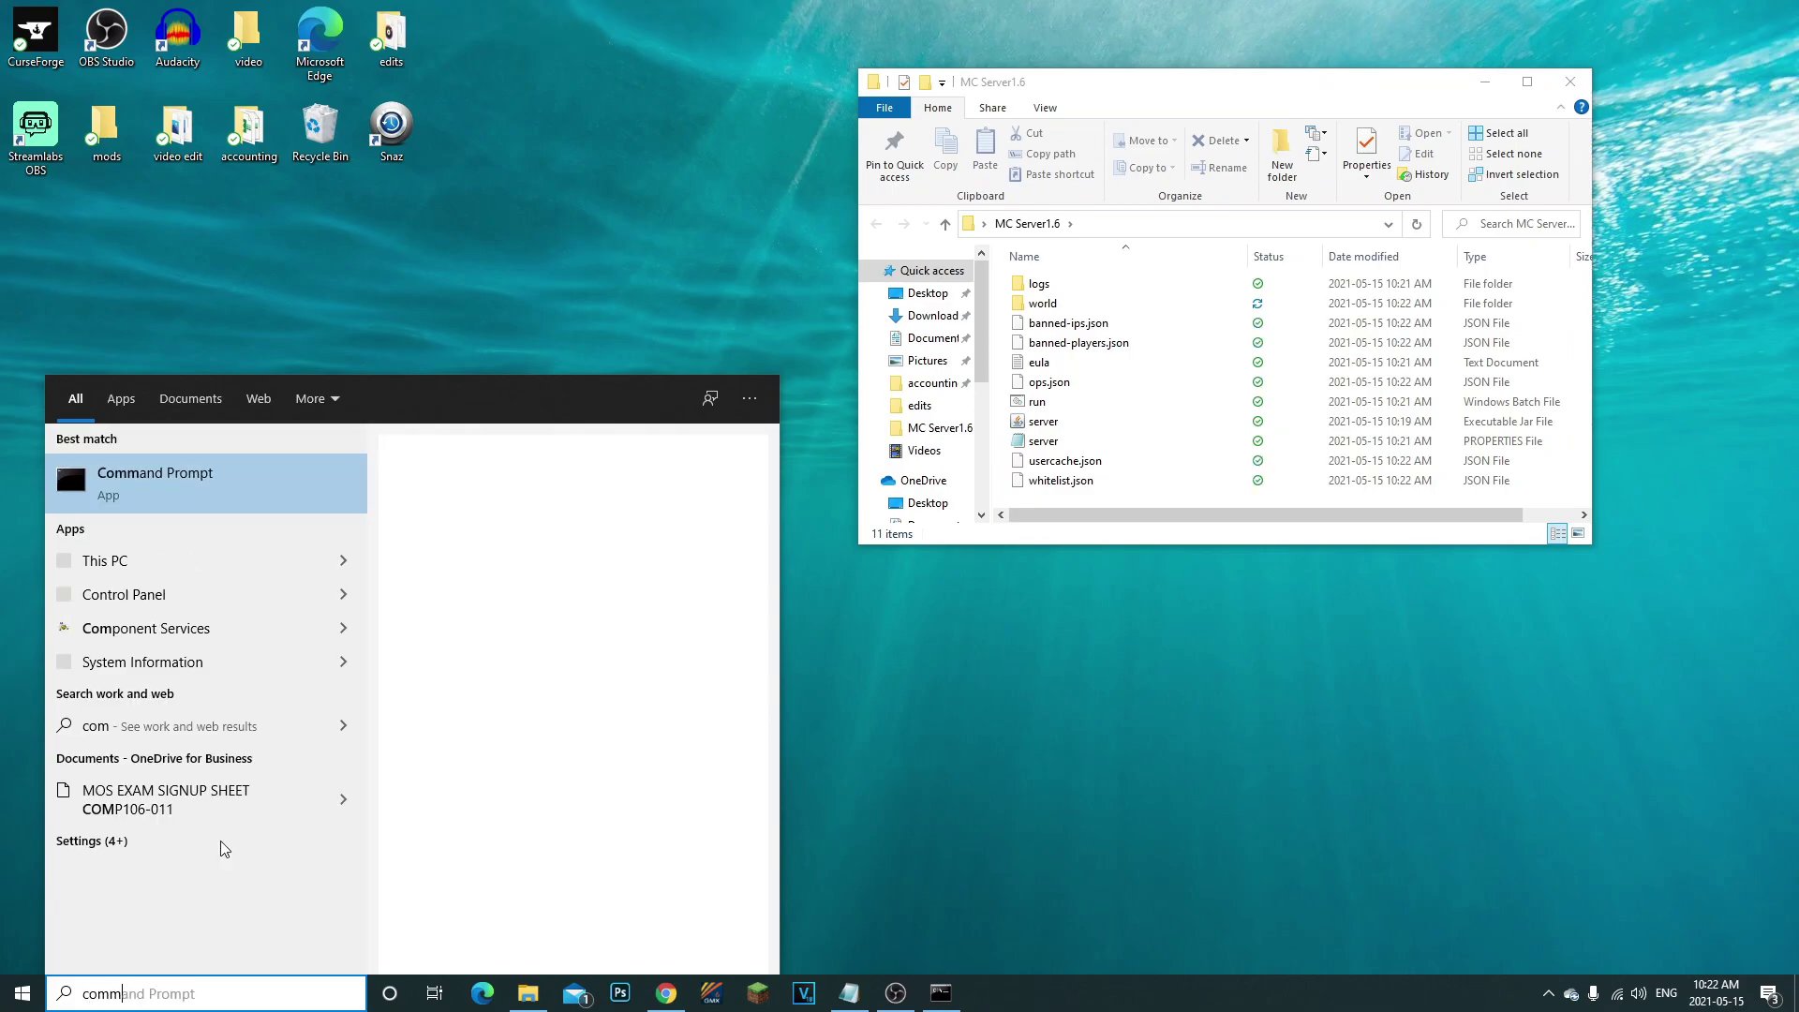
pyautogui.click(272, 468)
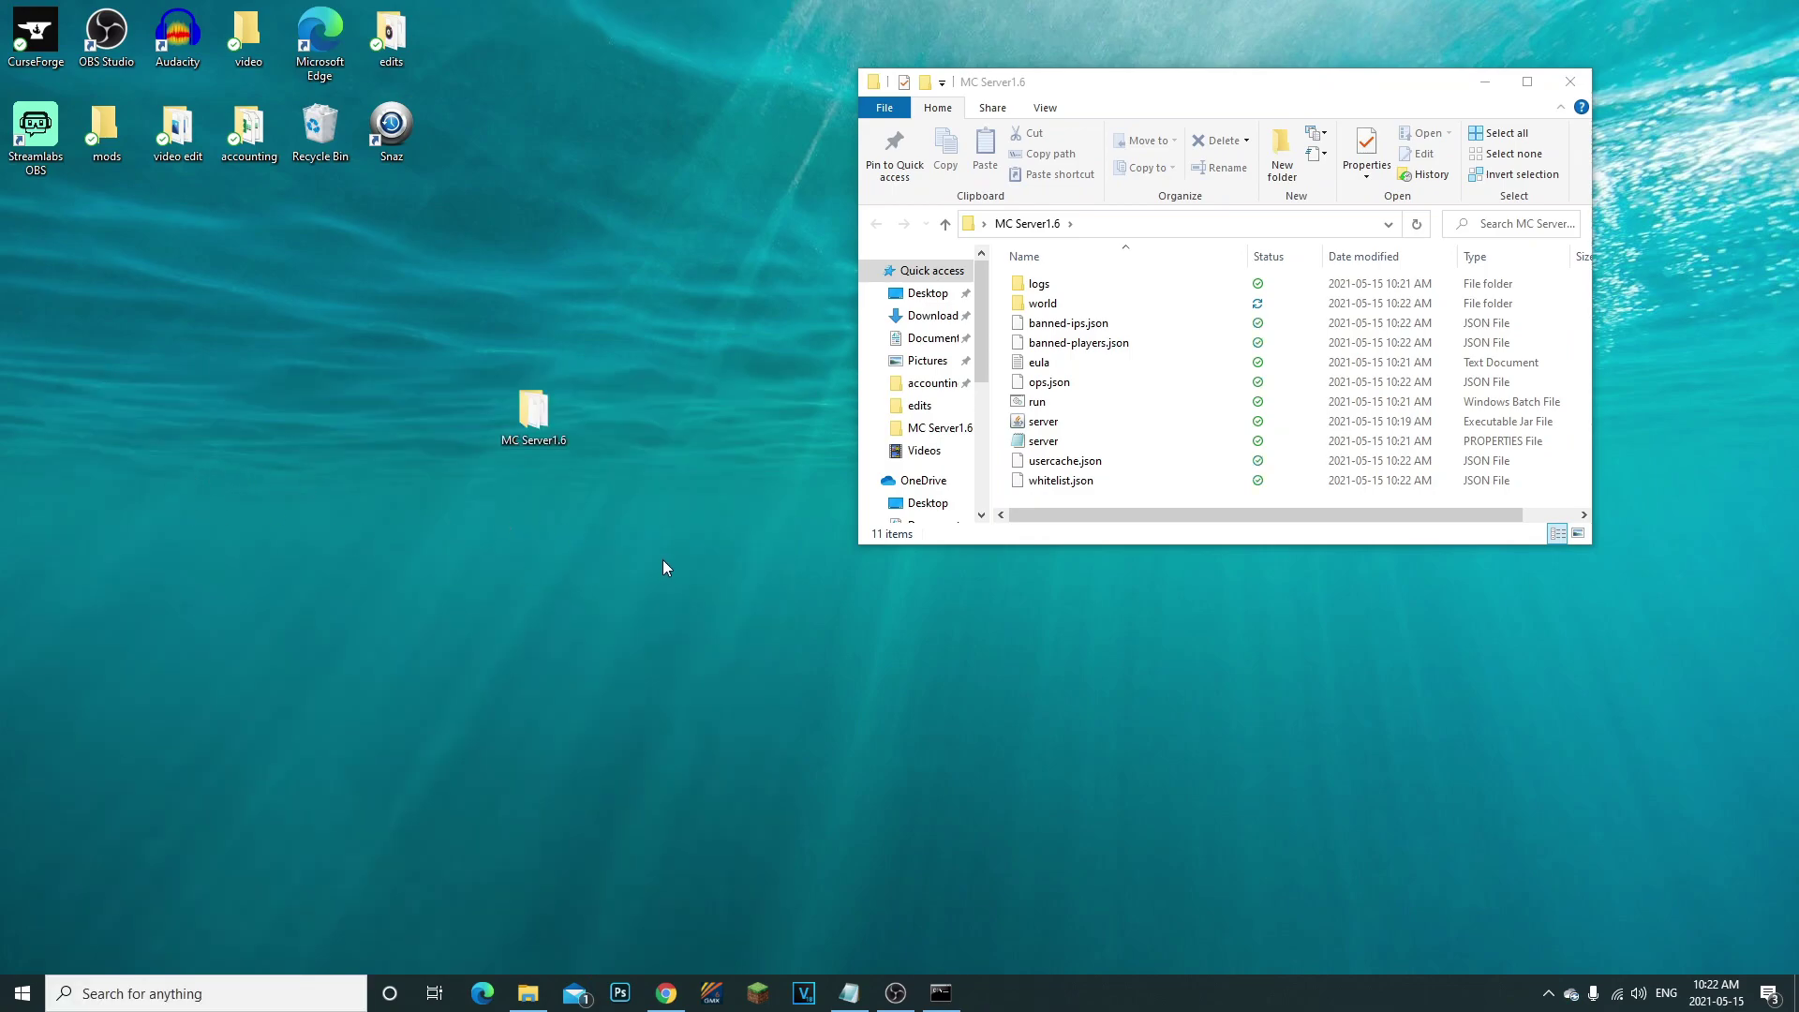
pyautogui.moveTo(553, 161); pyautogui.dragTo(659, 562)
pyautogui.click(588, 723)
pyautogui.write('ipconfig')
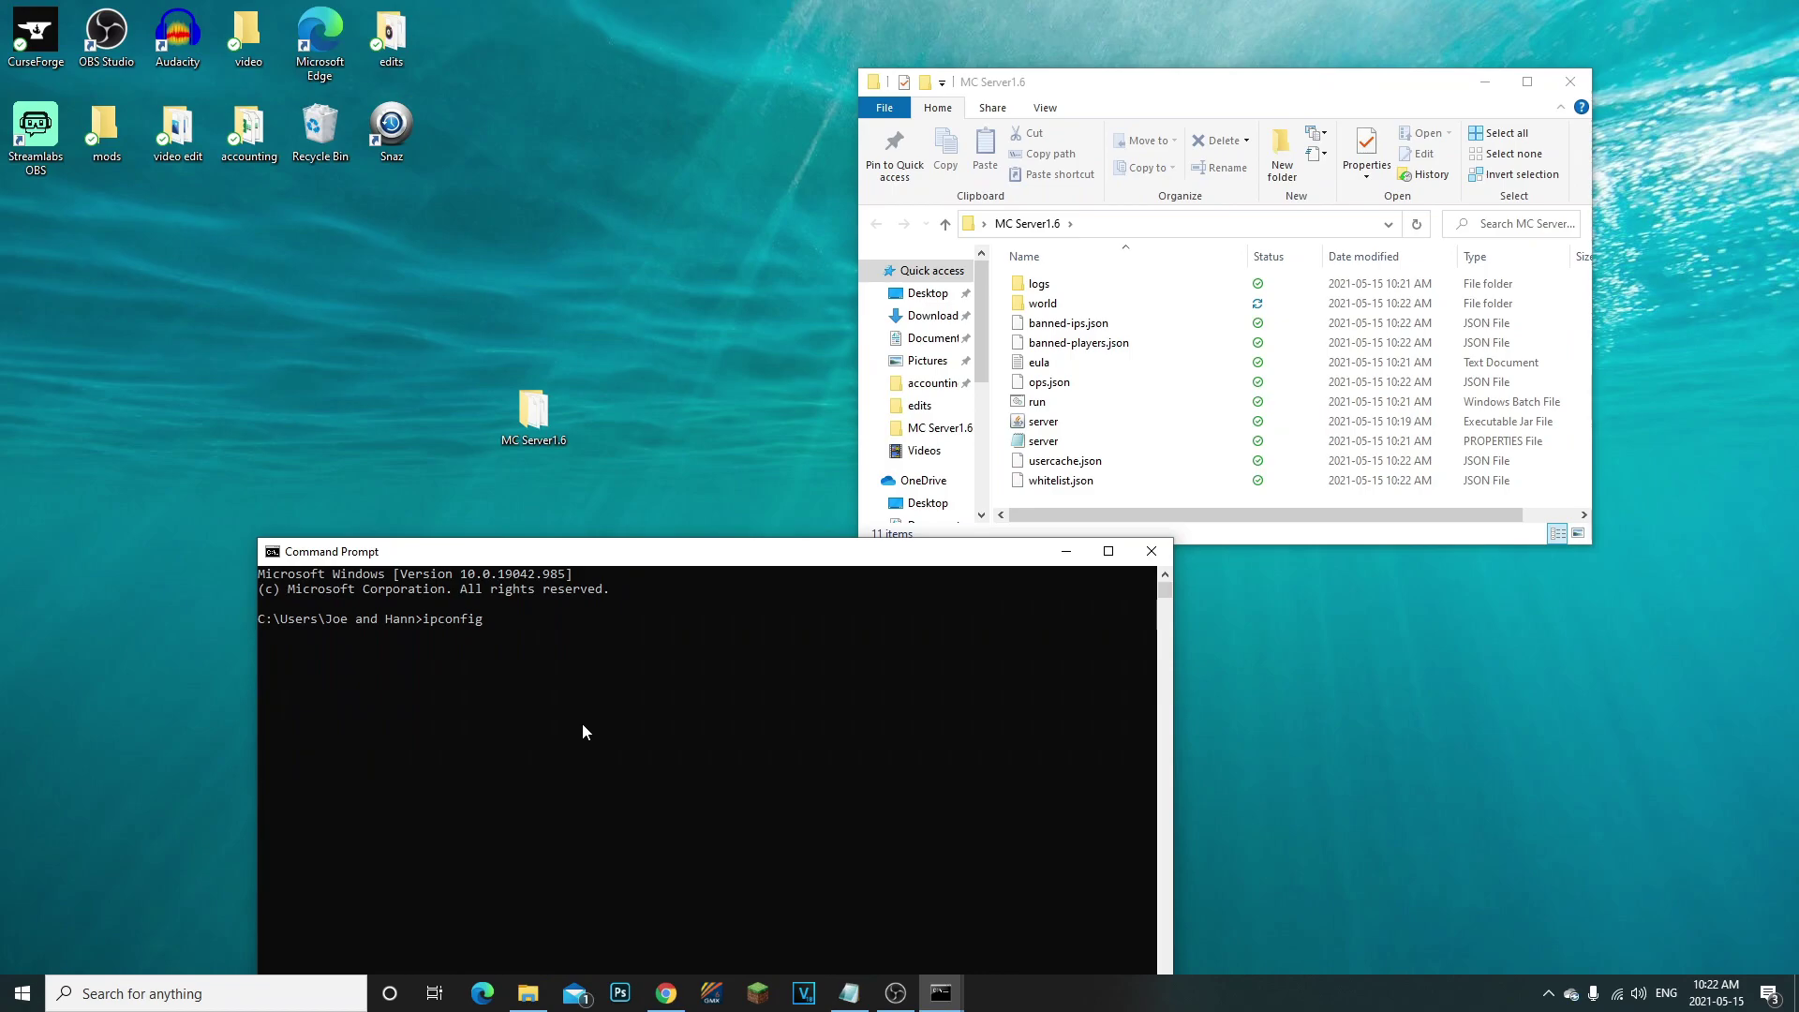
pyautogui.press('Return')
pyautogui.moveTo(605, 552); pyautogui.dragTo(525, 377)
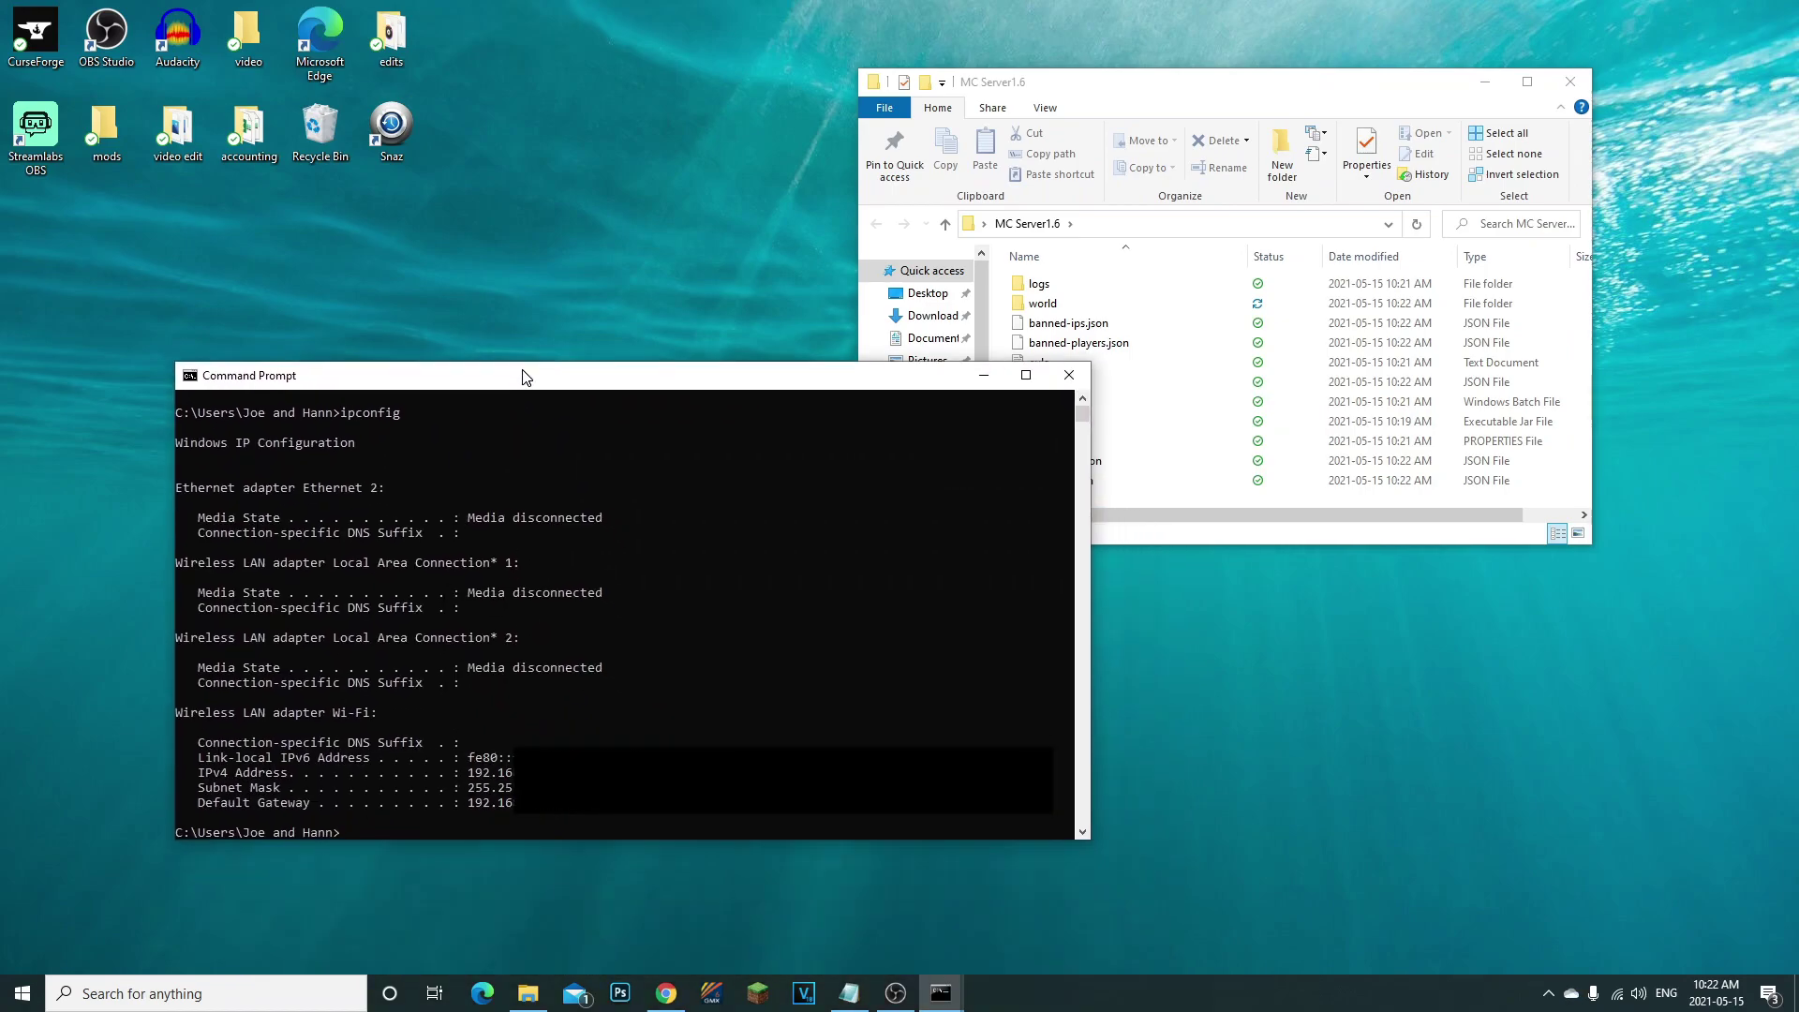
pyautogui.moveTo(565, 819); pyautogui.dragTo(468, 772)
pyautogui.click(490, 787)
pyautogui.click(532, 818)
pyautogui.click(481, 772)
pyautogui.click(539, 802)
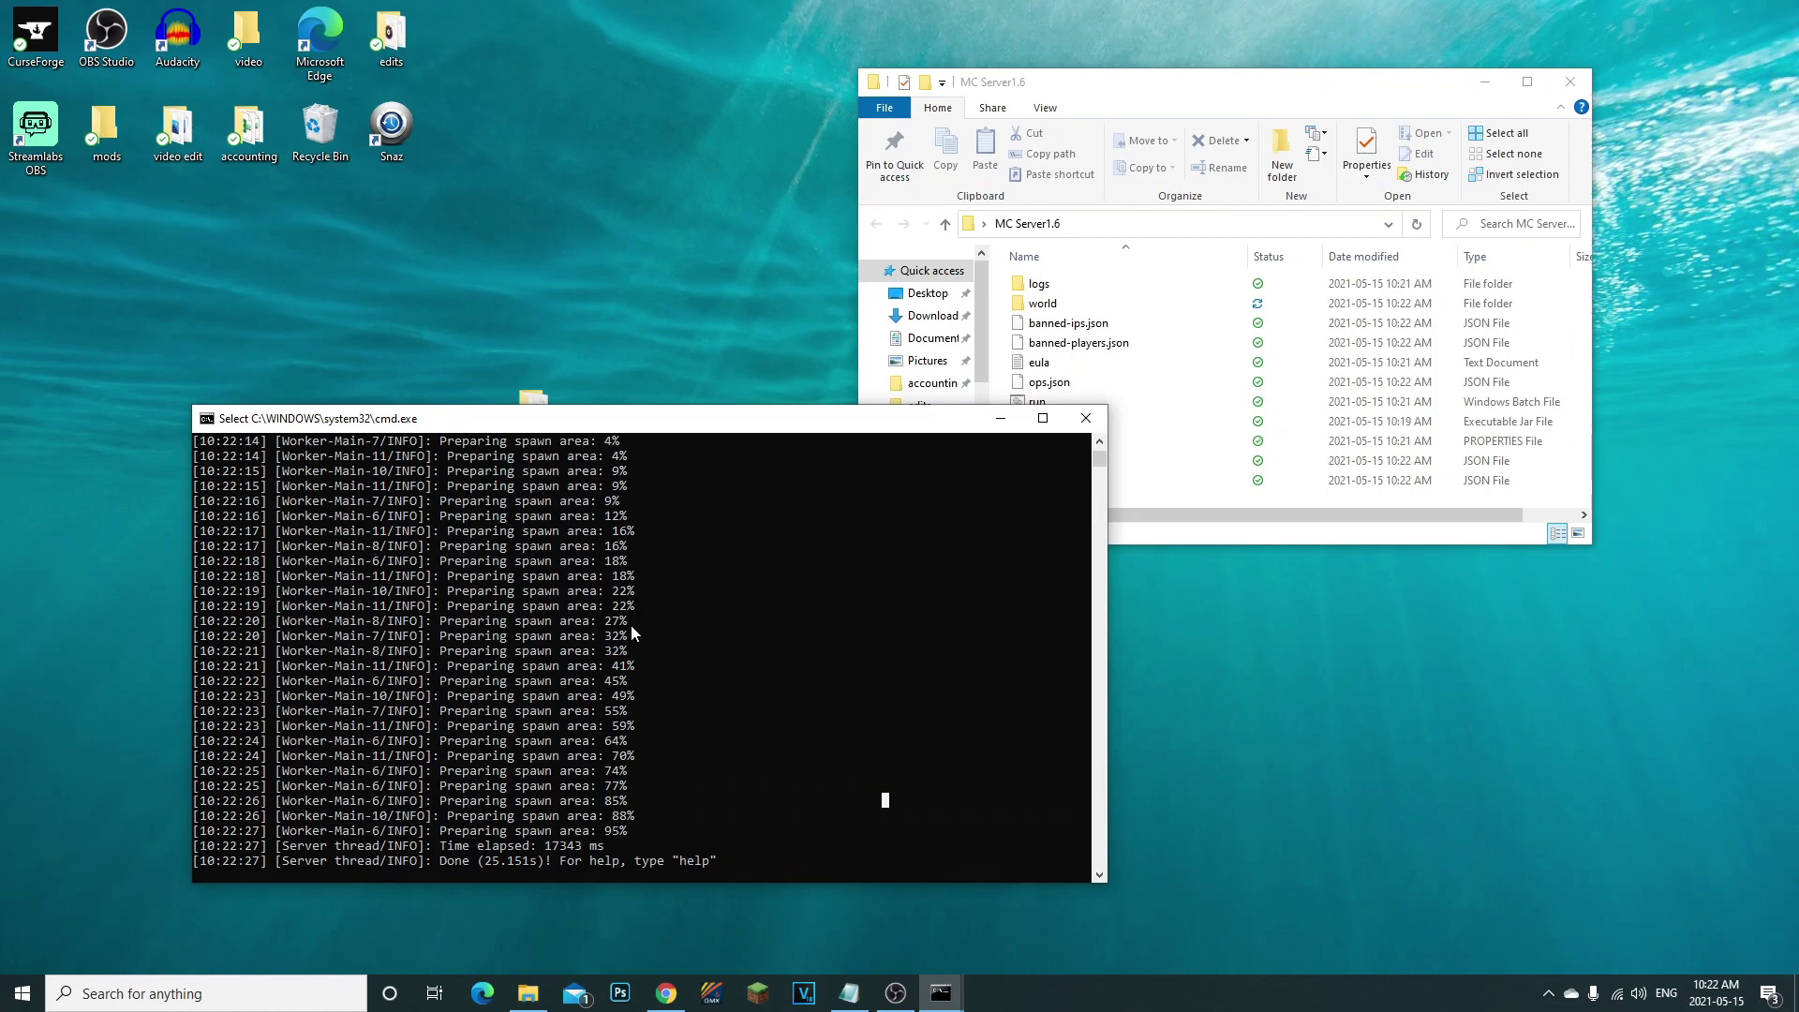
# Shut down the running Minecraft server by entering the stop command in its console
pyautogui.moveTo(660, 426); pyautogui.dragTo(684, 351)
pyautogui.write('s')
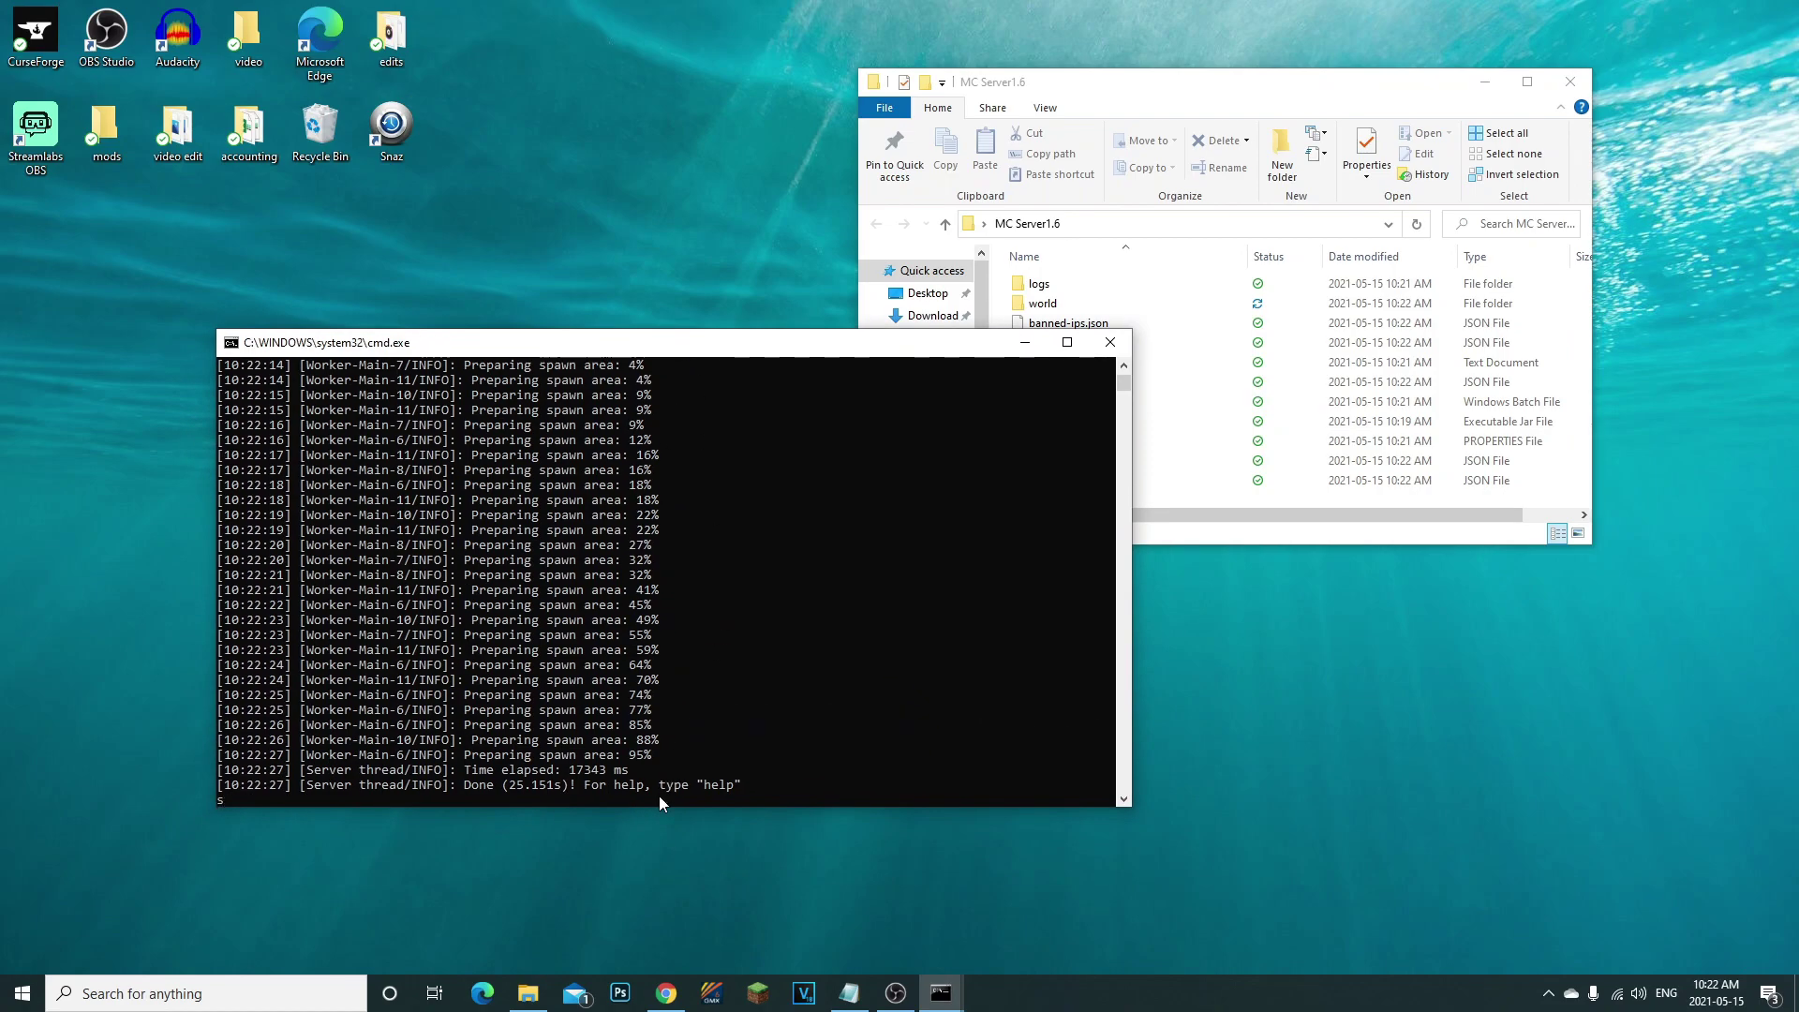
pyautogui.write('top')
pyautogui.press('Return')
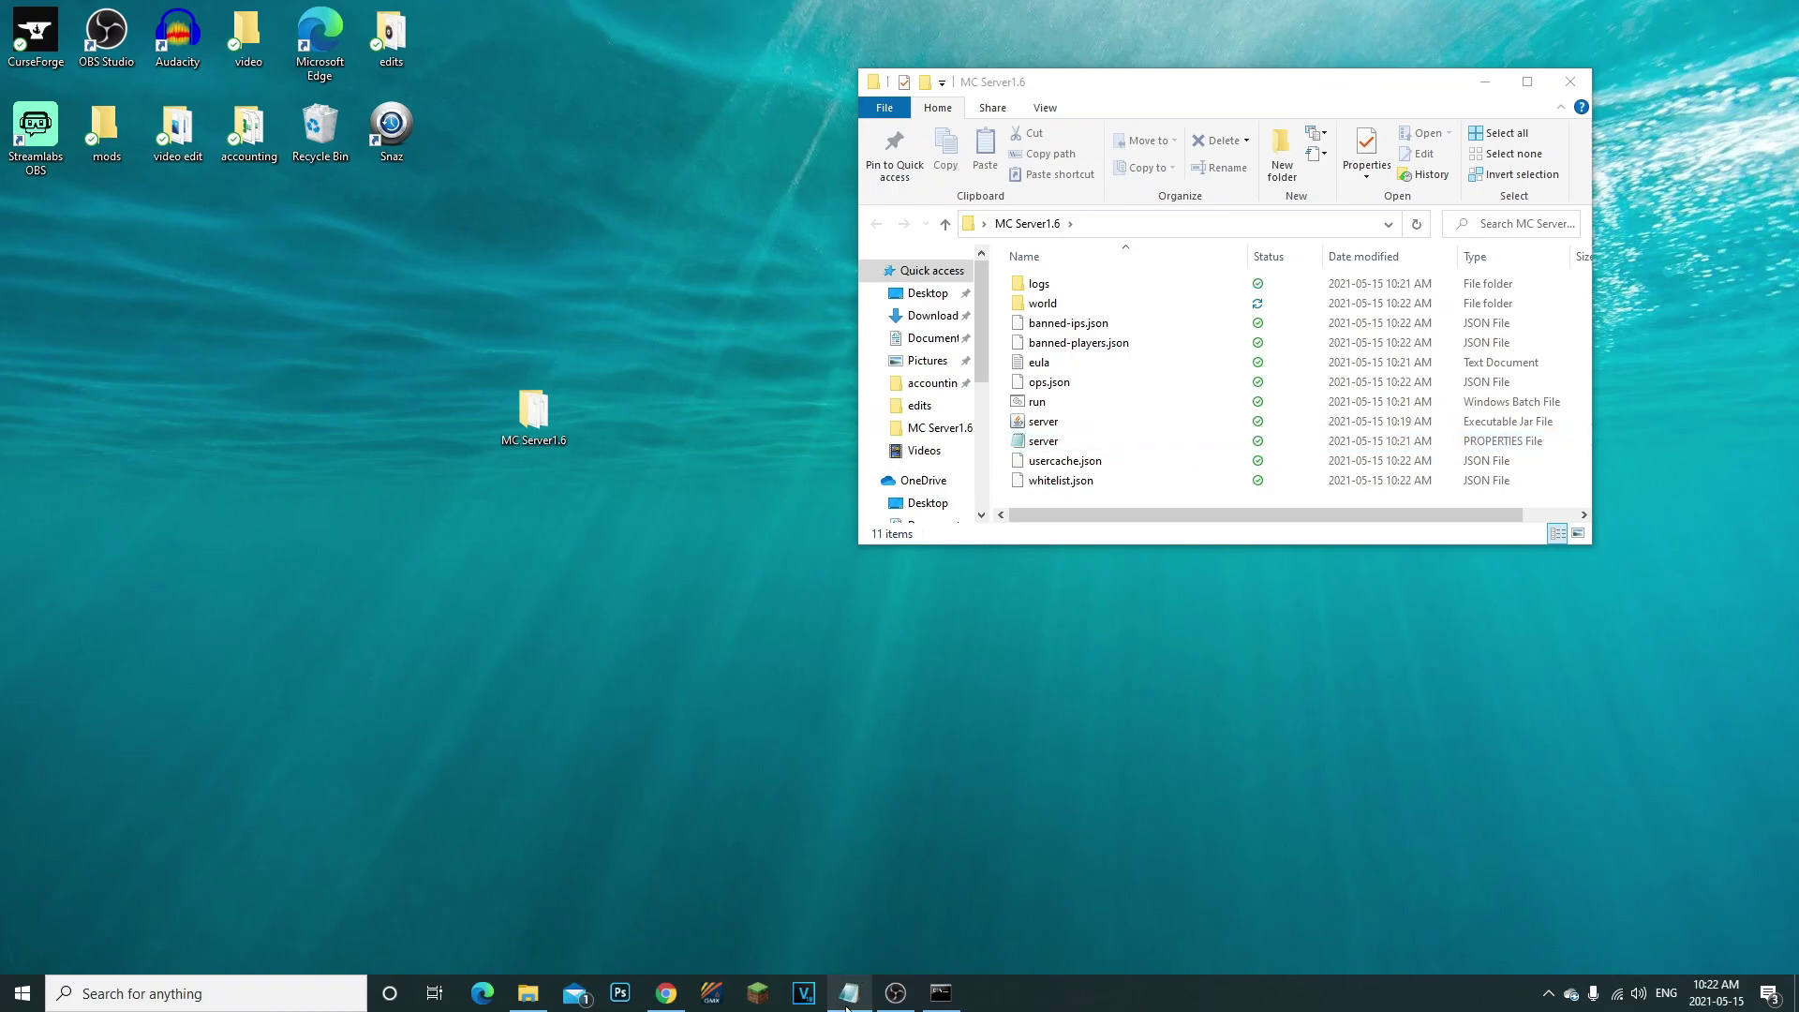
# Open a blank Notepad document, move the MC Server1.6 folder window aside, and open its server properties file
pyautogui.rightClick(849, 993)
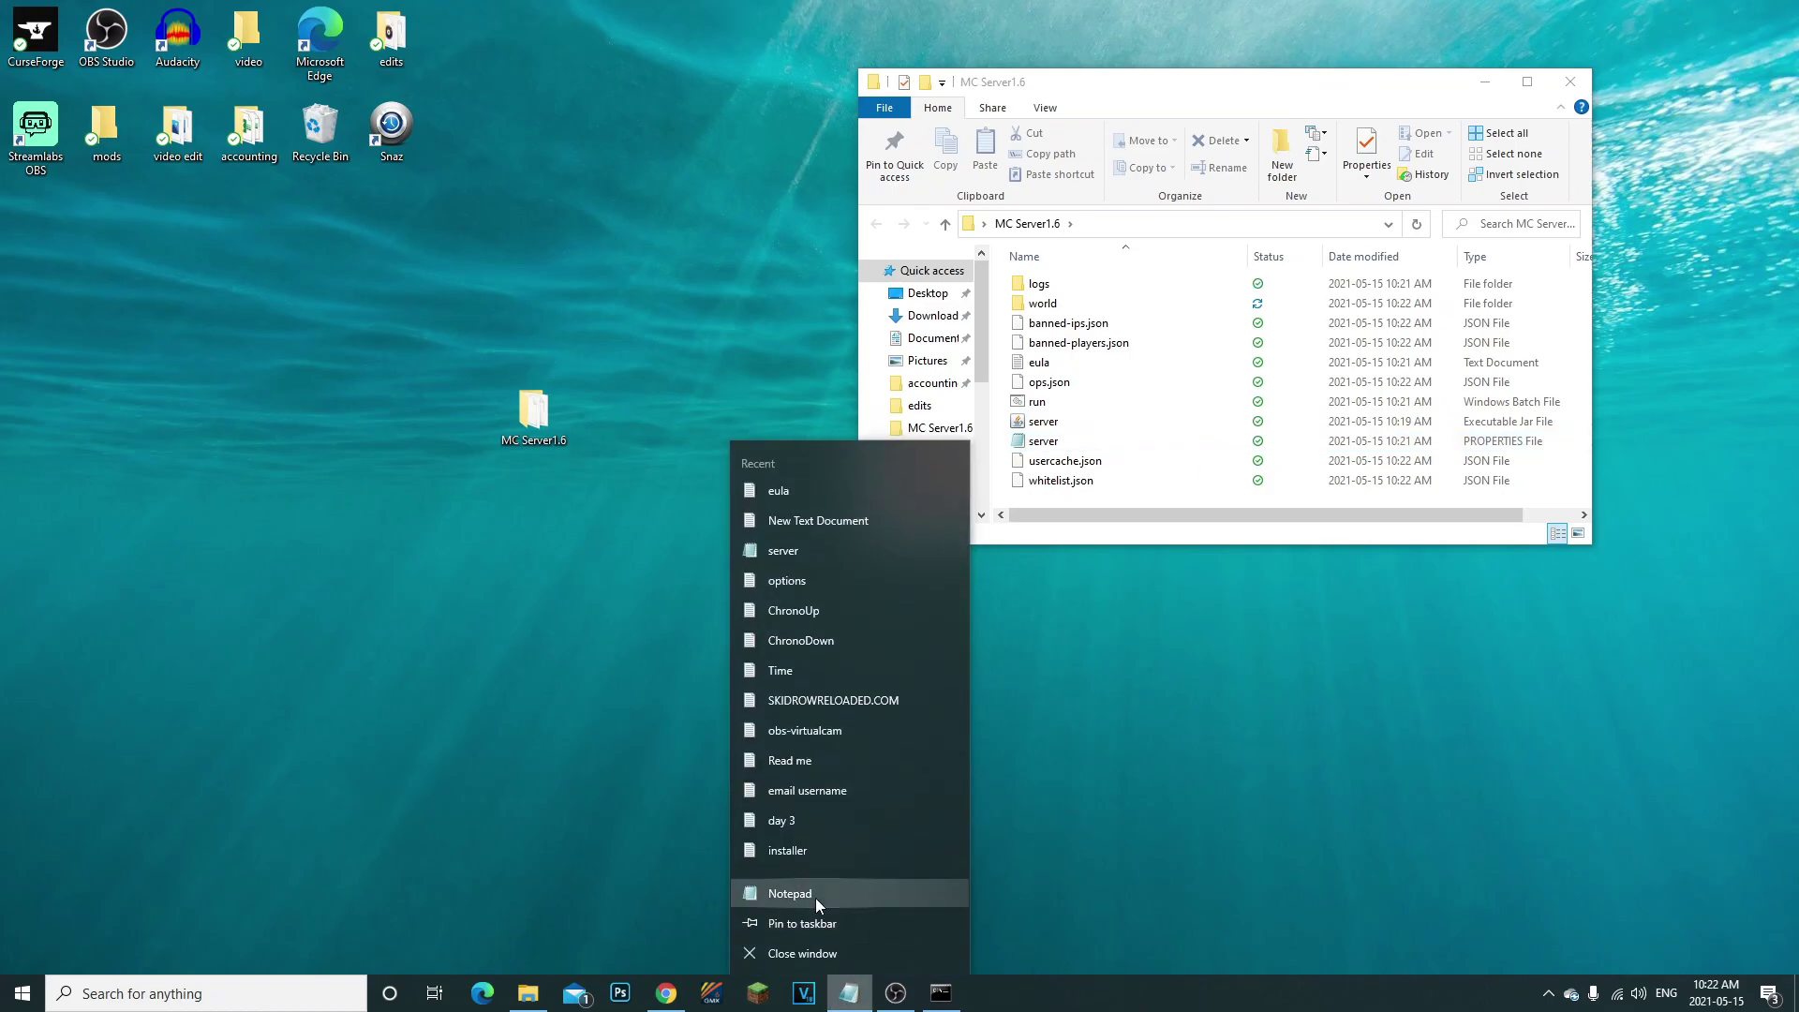
pyautogui.click(790, 897)
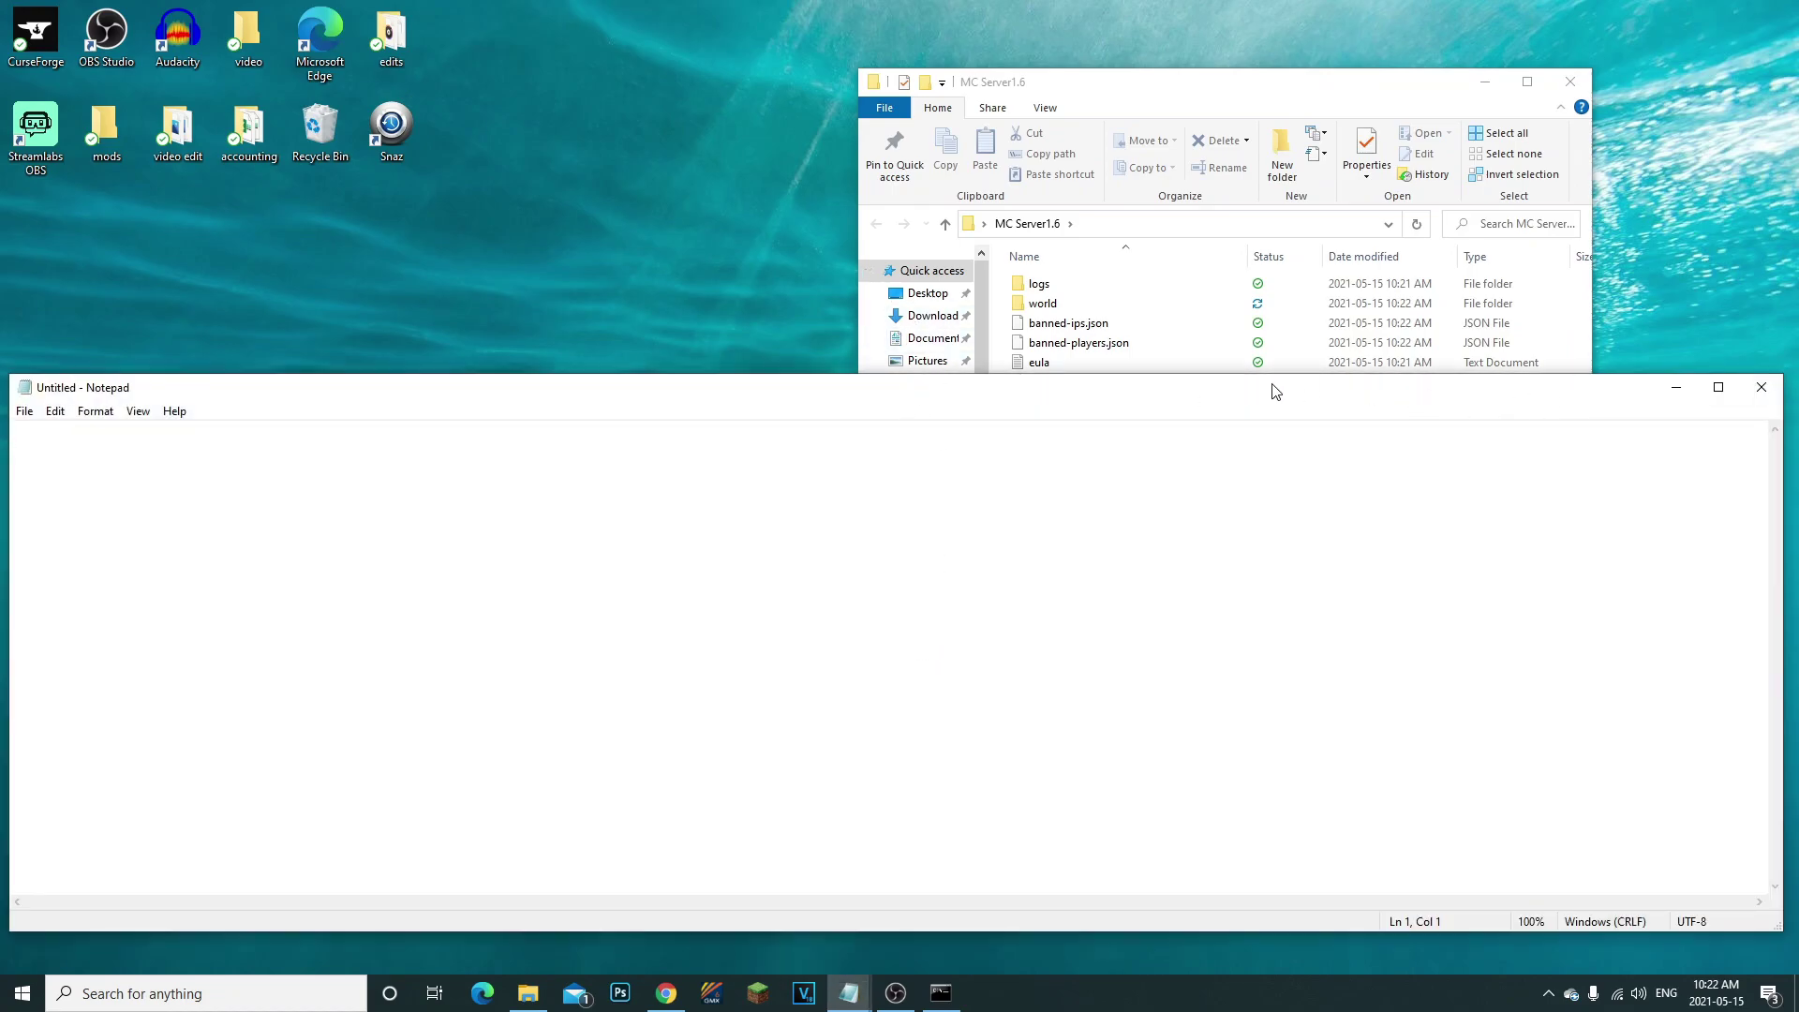
pyautogui.moveTo(1165, 90); pyautogui.dragTo(1428, 94)
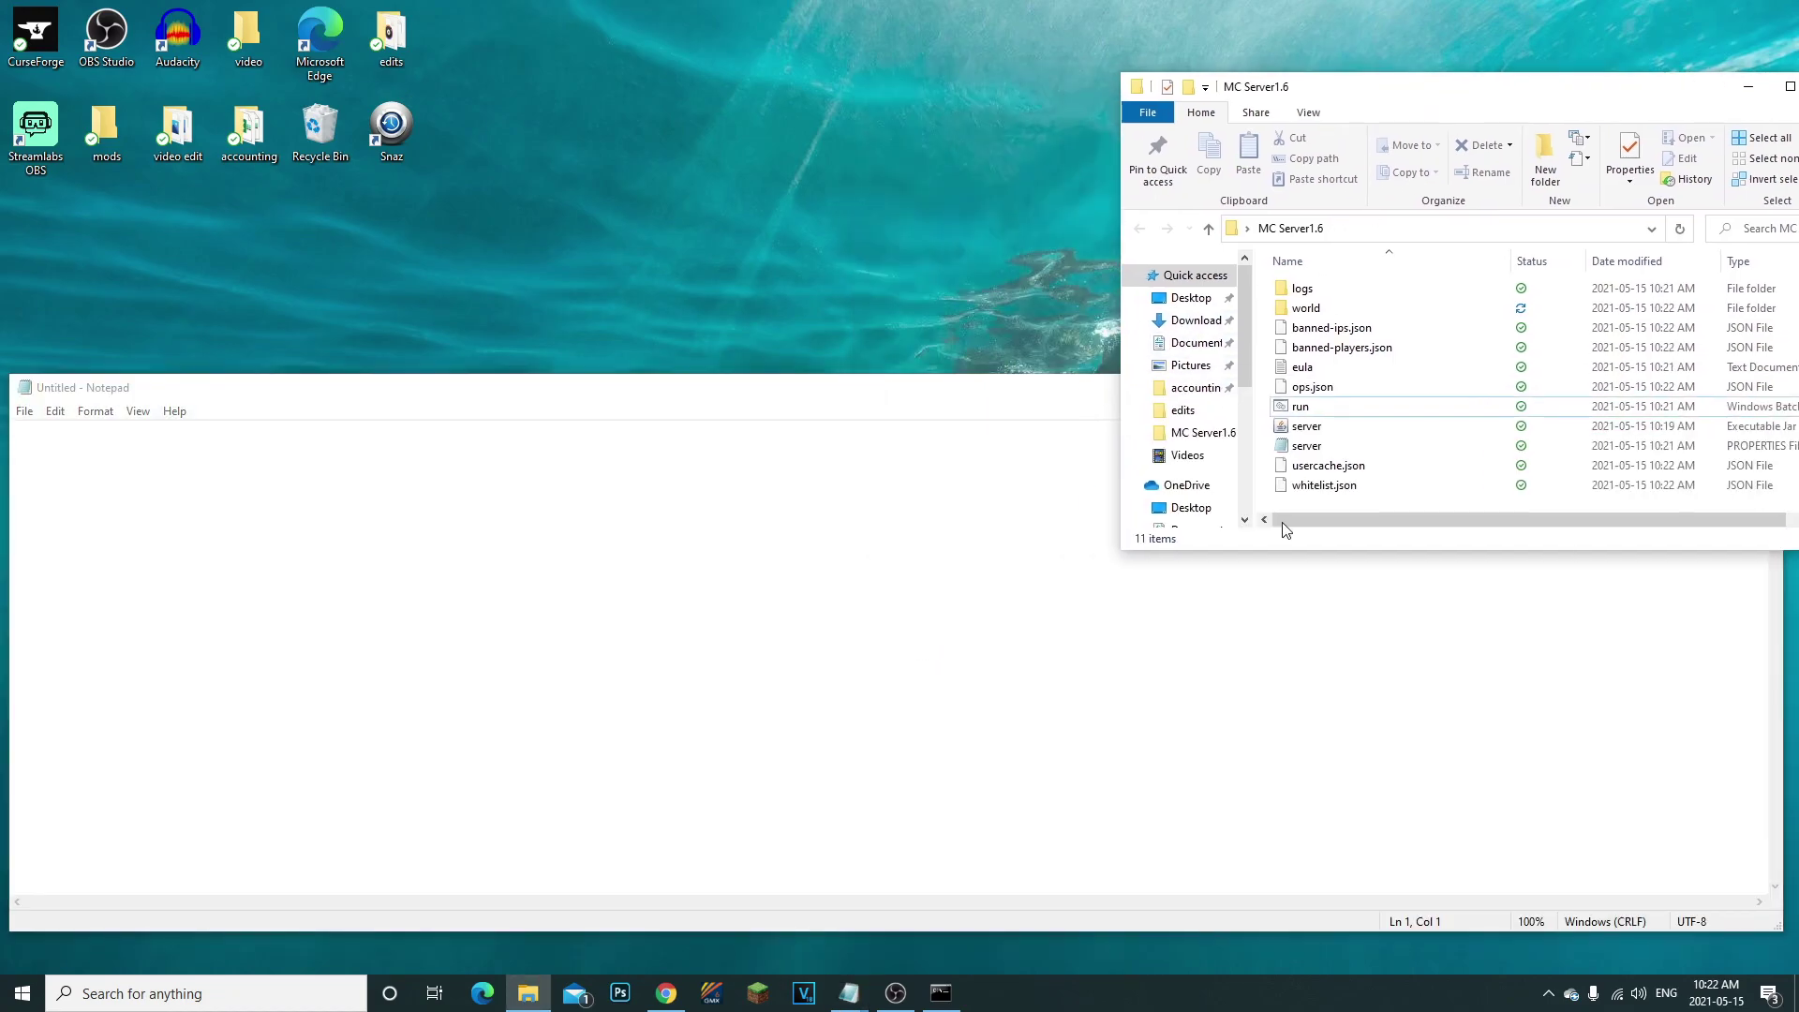
pyautogui.doubleClick(1307, 446)
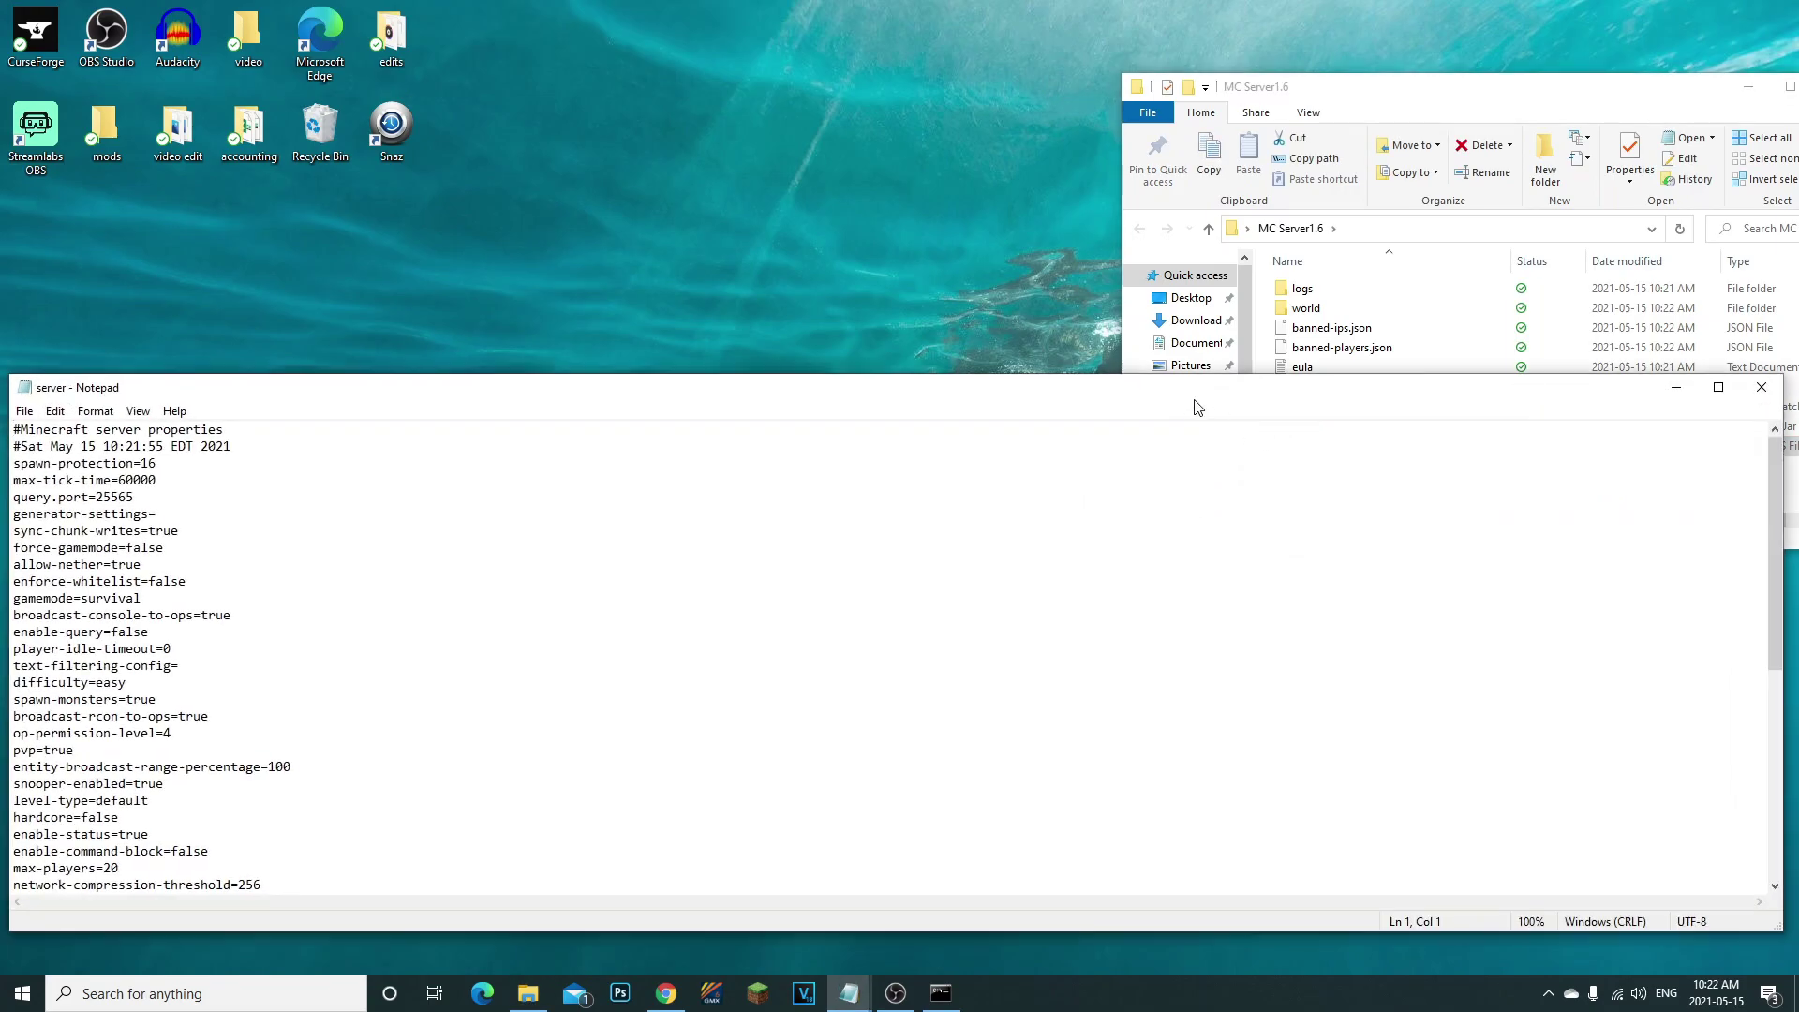
# Copy the server-port value 25565 from the server properties file into the blank note
pyautogui.scroll(-2, 829, 530)
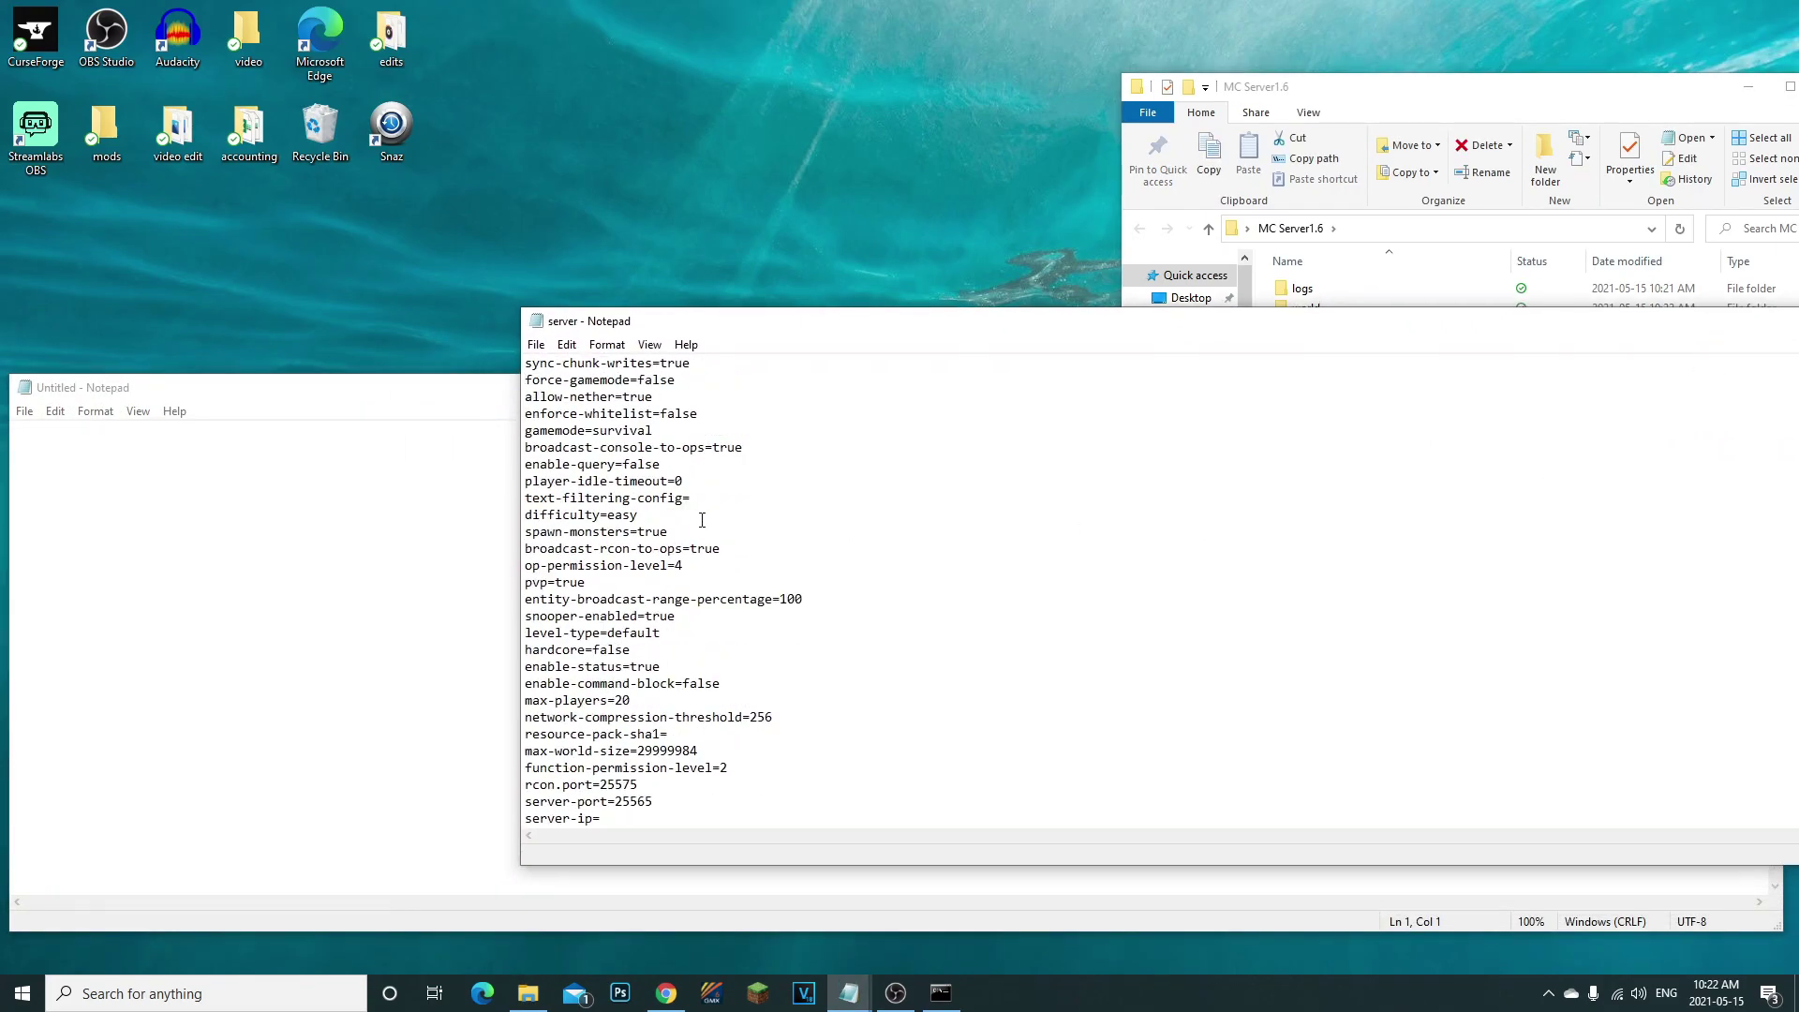
pyautogui.scroll(-1, 639, 573)
pyautogui.scroll(-1, 625, 691)
pyautogui.doubleClick(629, 700)
pyautogui.hotkey('alt', 'Tab')
pyautogui.click(766, 353)
pyautogui.press('Down')
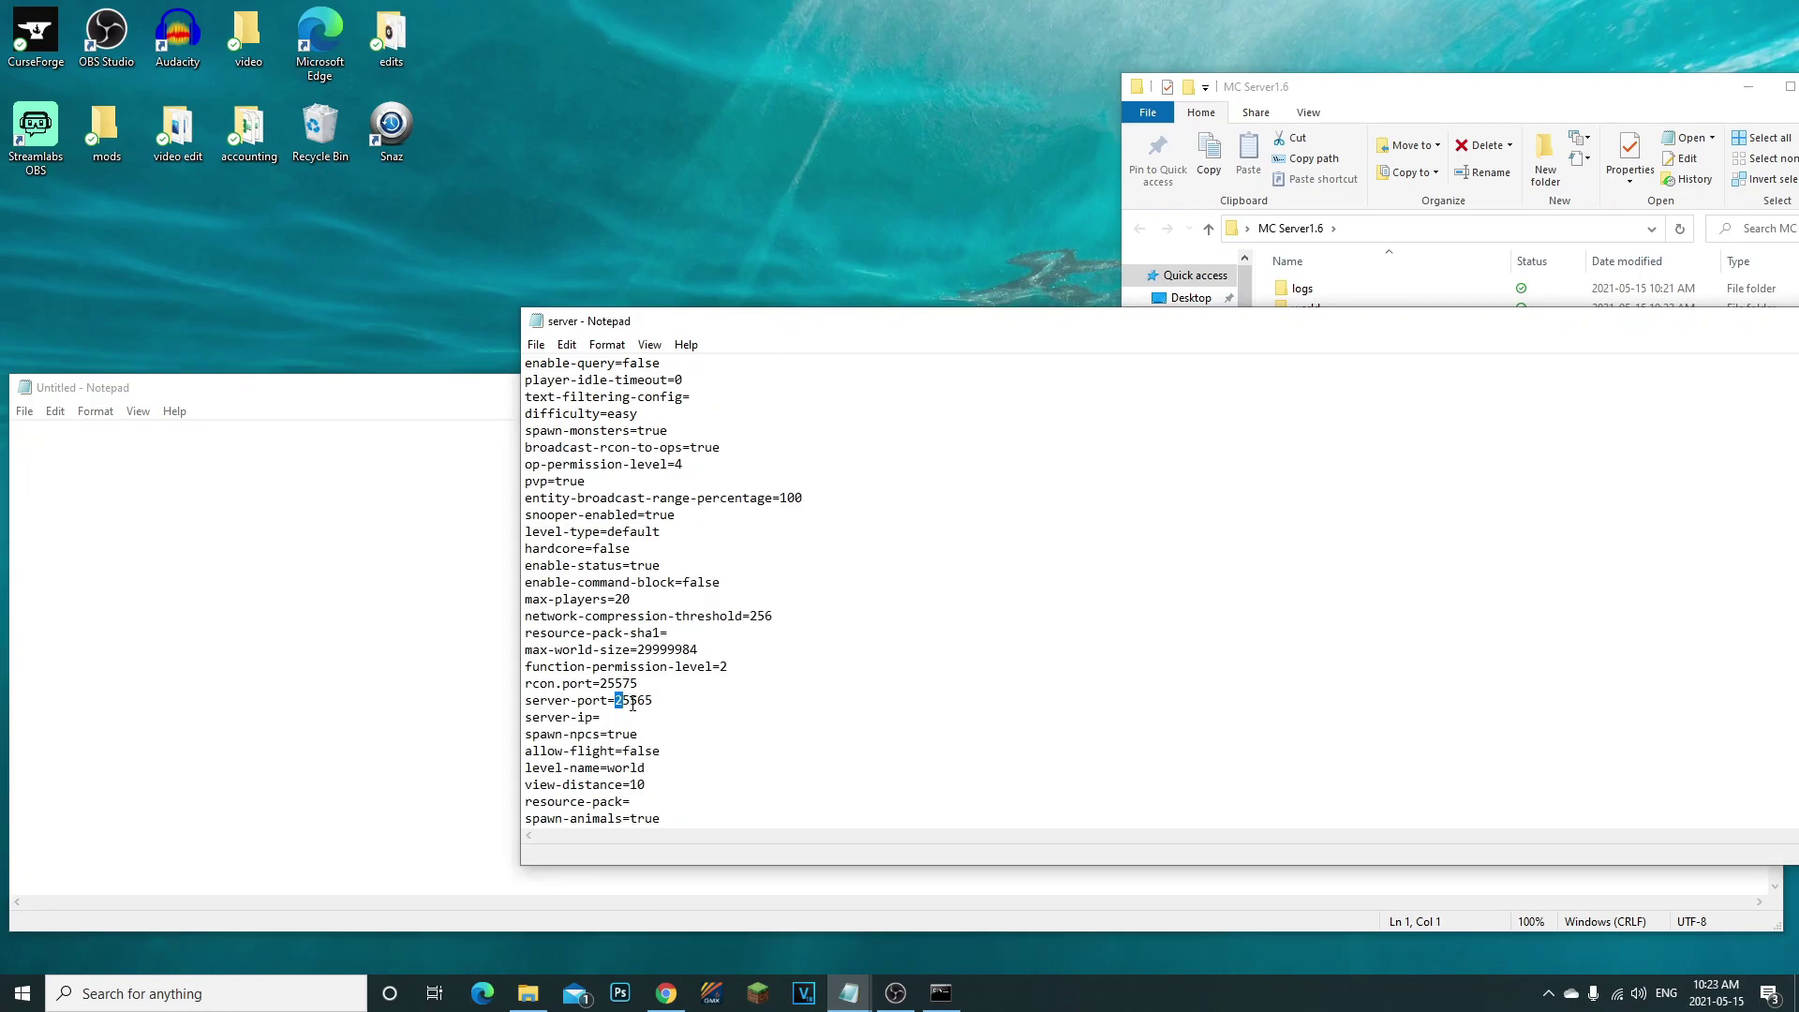
pyautogui.rightClick(652, 702)
pyautogui.click(733, 477)
pyautogui.click(434, 524)
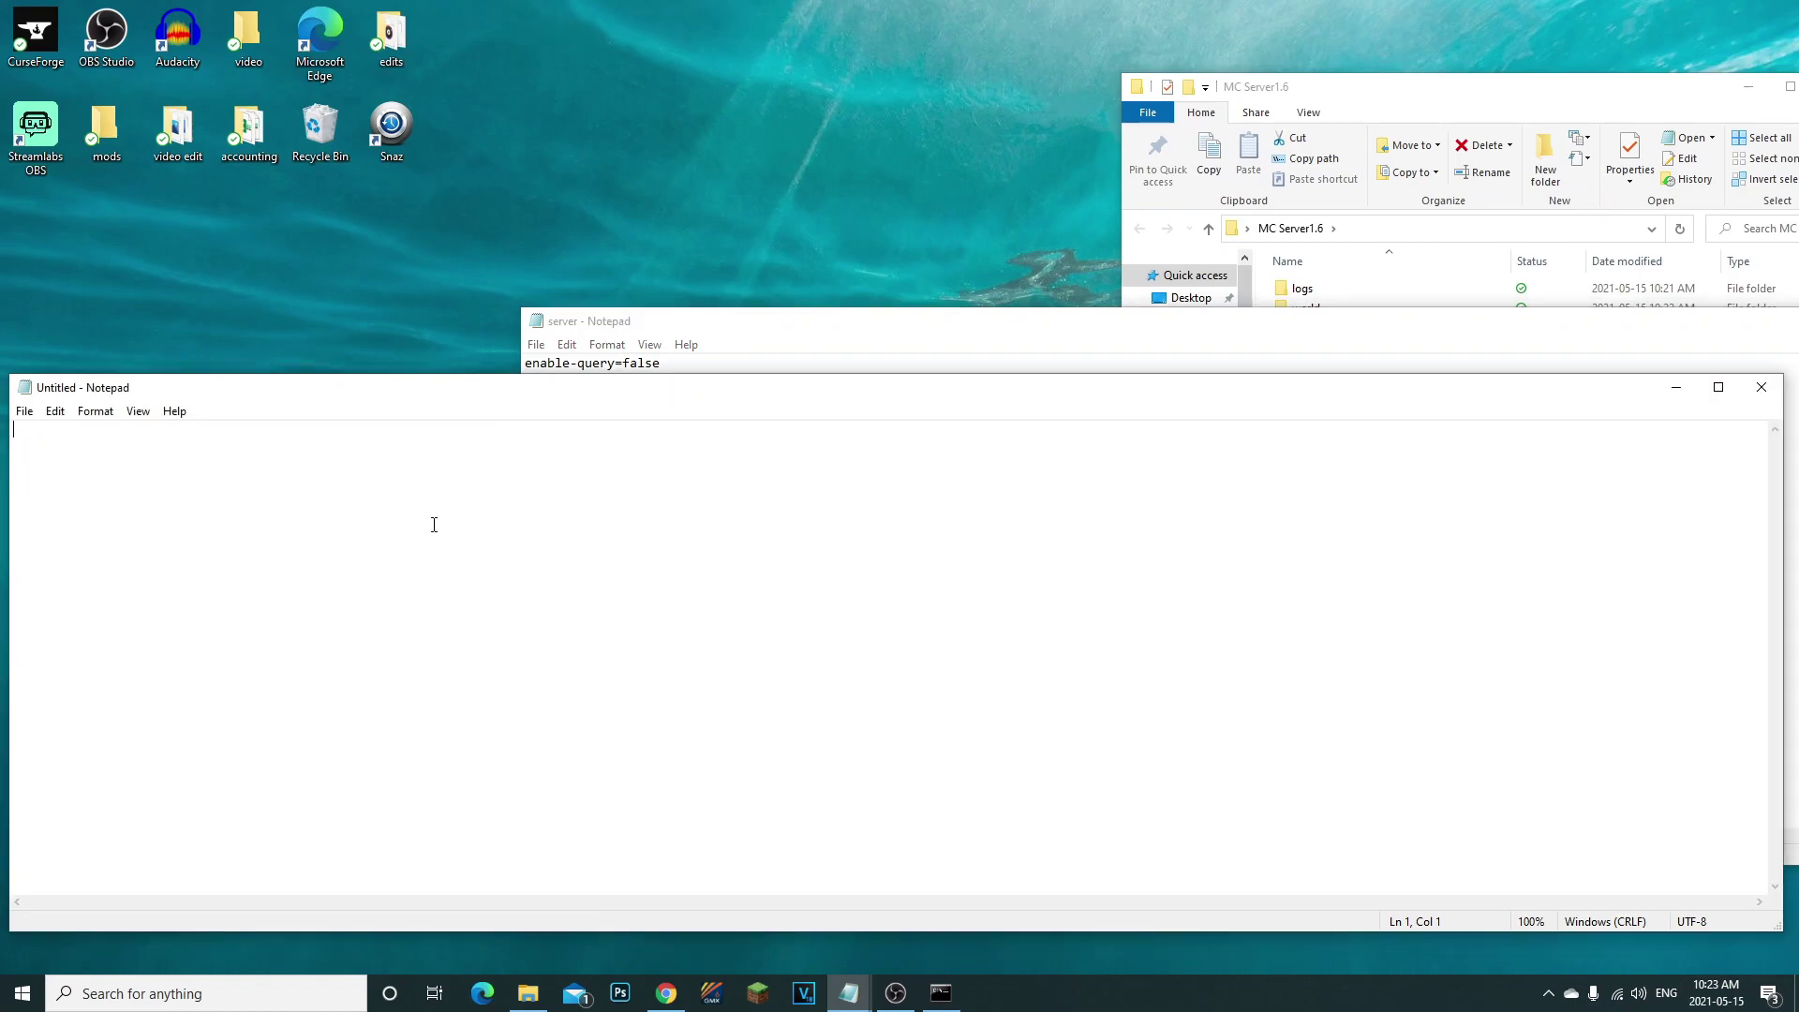
pyautogui.hotkey('ctrl', 'v')
pyautogui.hotkey('ctrl', 'a')
pyautogui.click(212, 434)
pyautogui.click(790, 335)
pyautogui.click(737, 693)
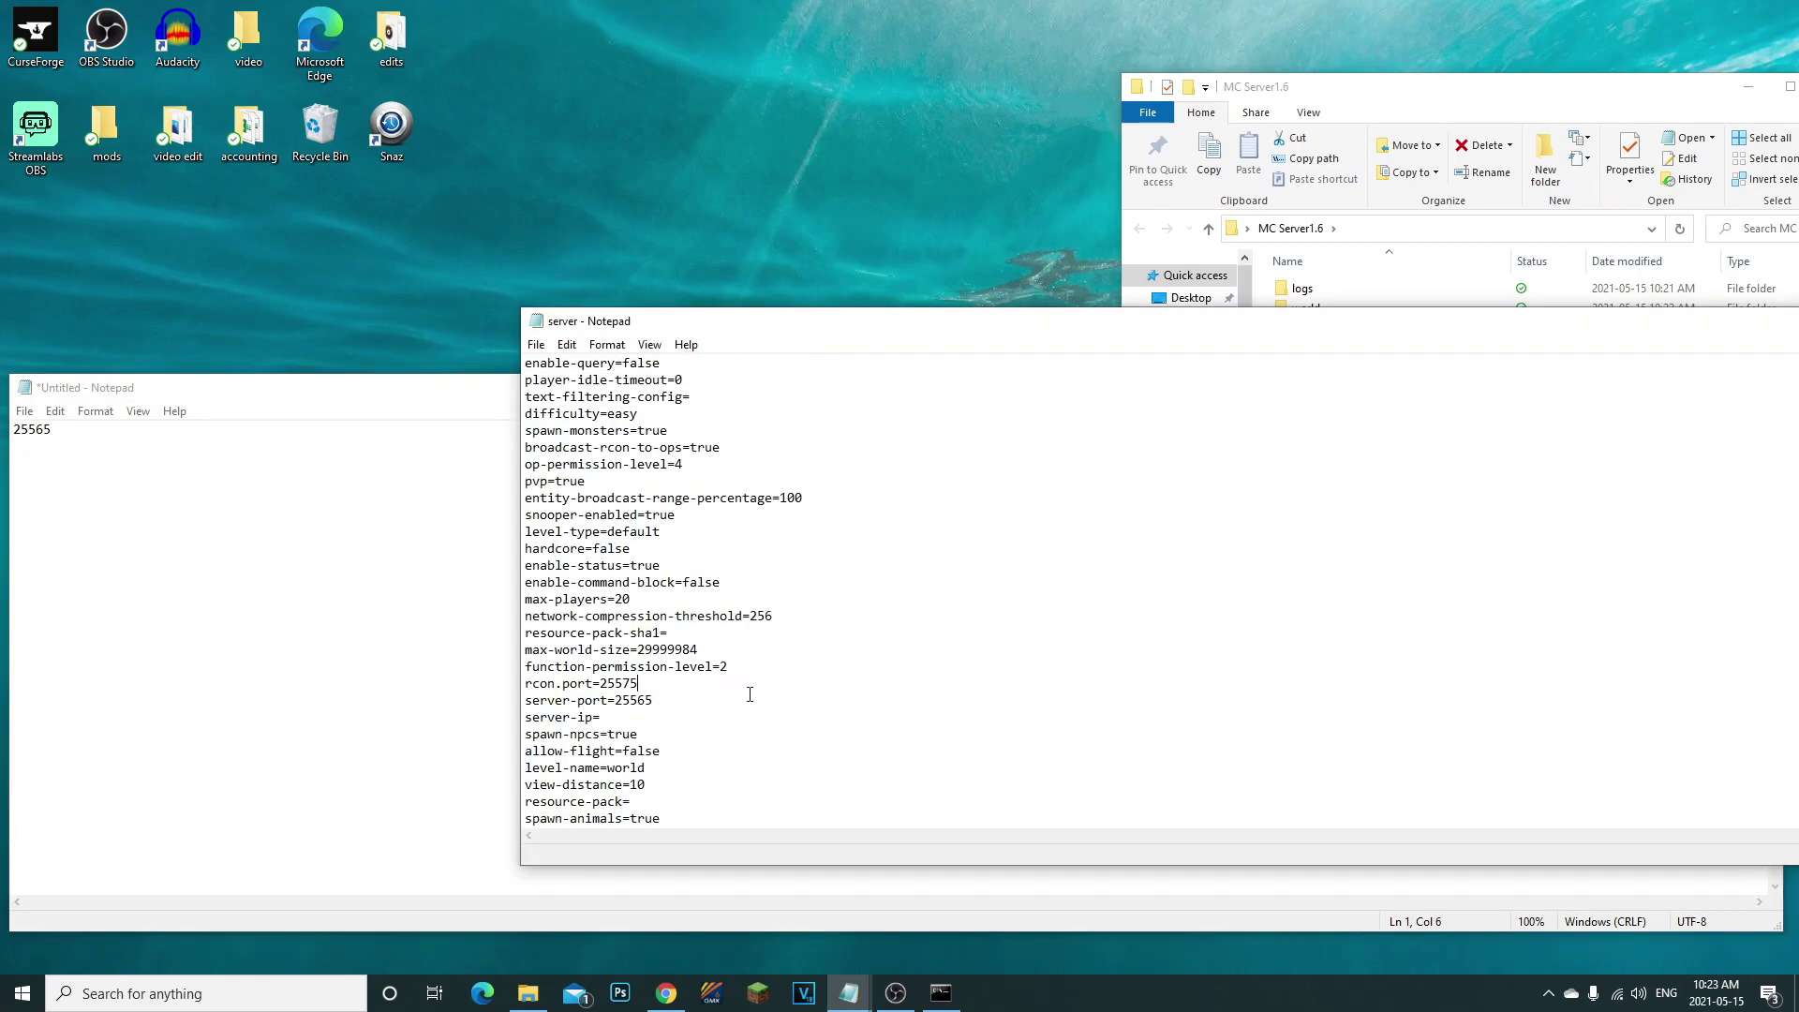
# Copy the IPv4 address from the ipconfig output in Command Prompt onto the note's second line
pyautogui.click(941, 991)
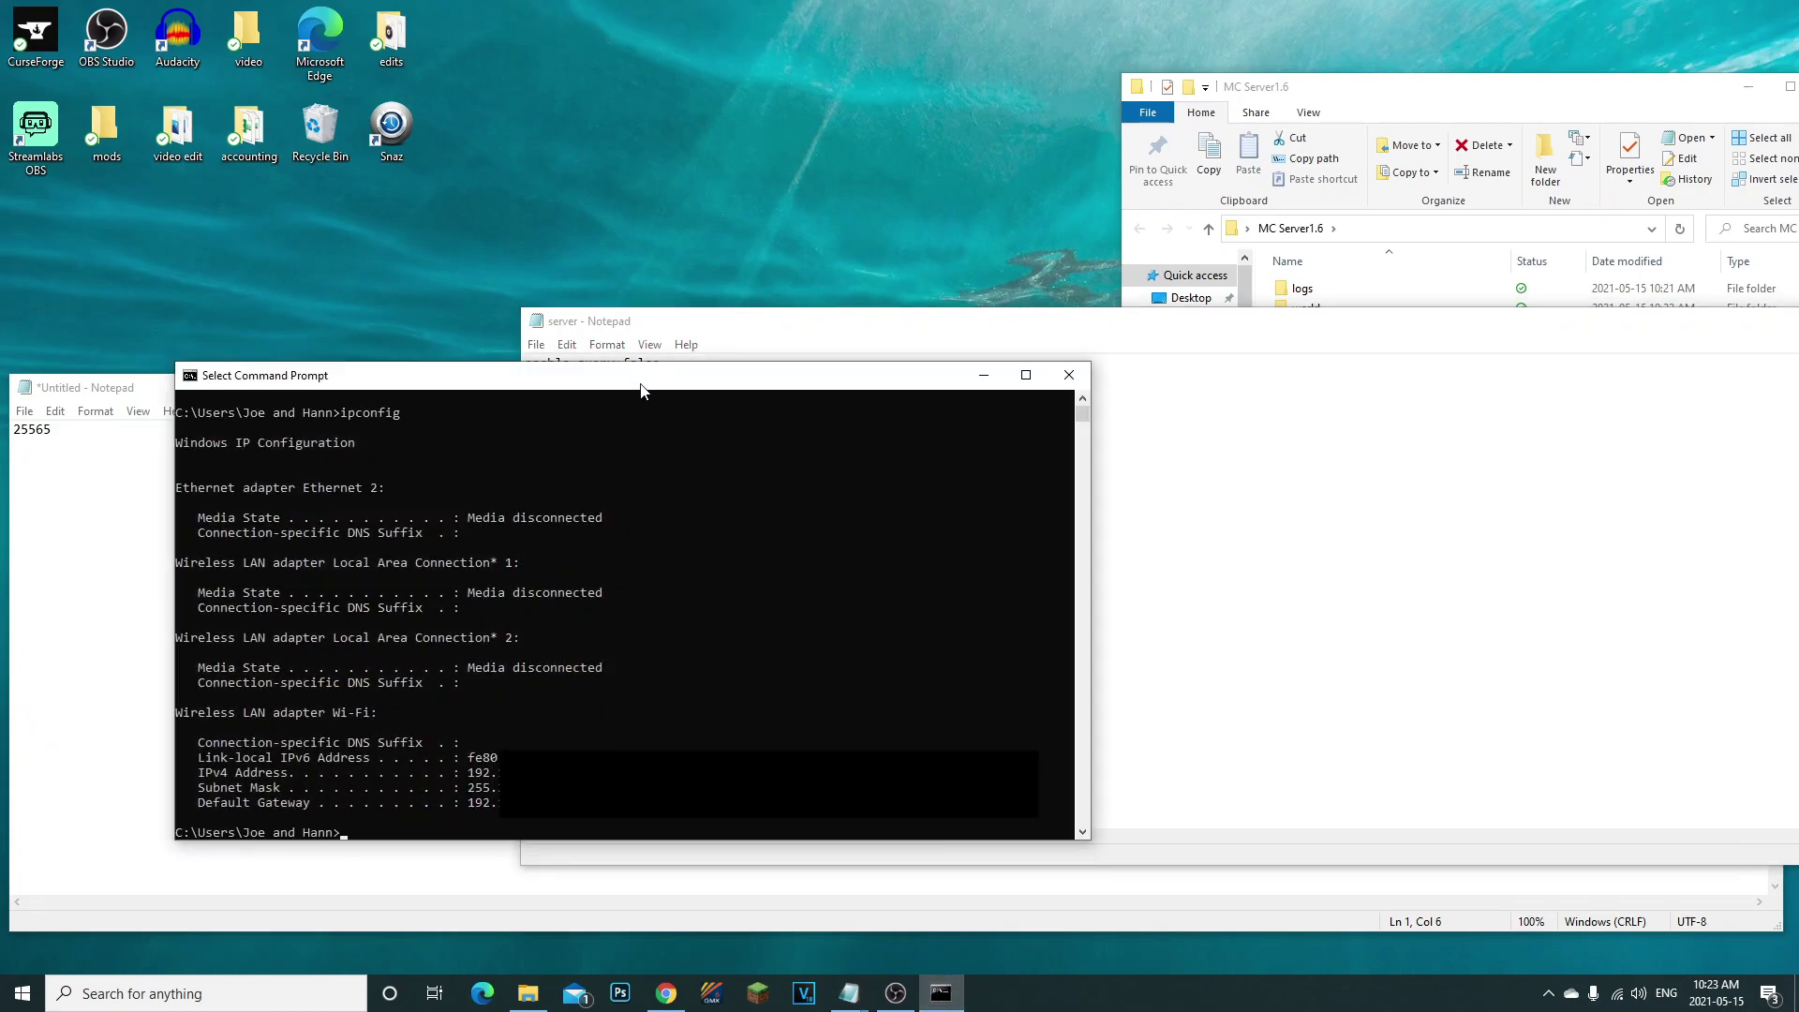
pyautogui.moveTo(640, 382); pyautogui.dragTo(1161, 288)
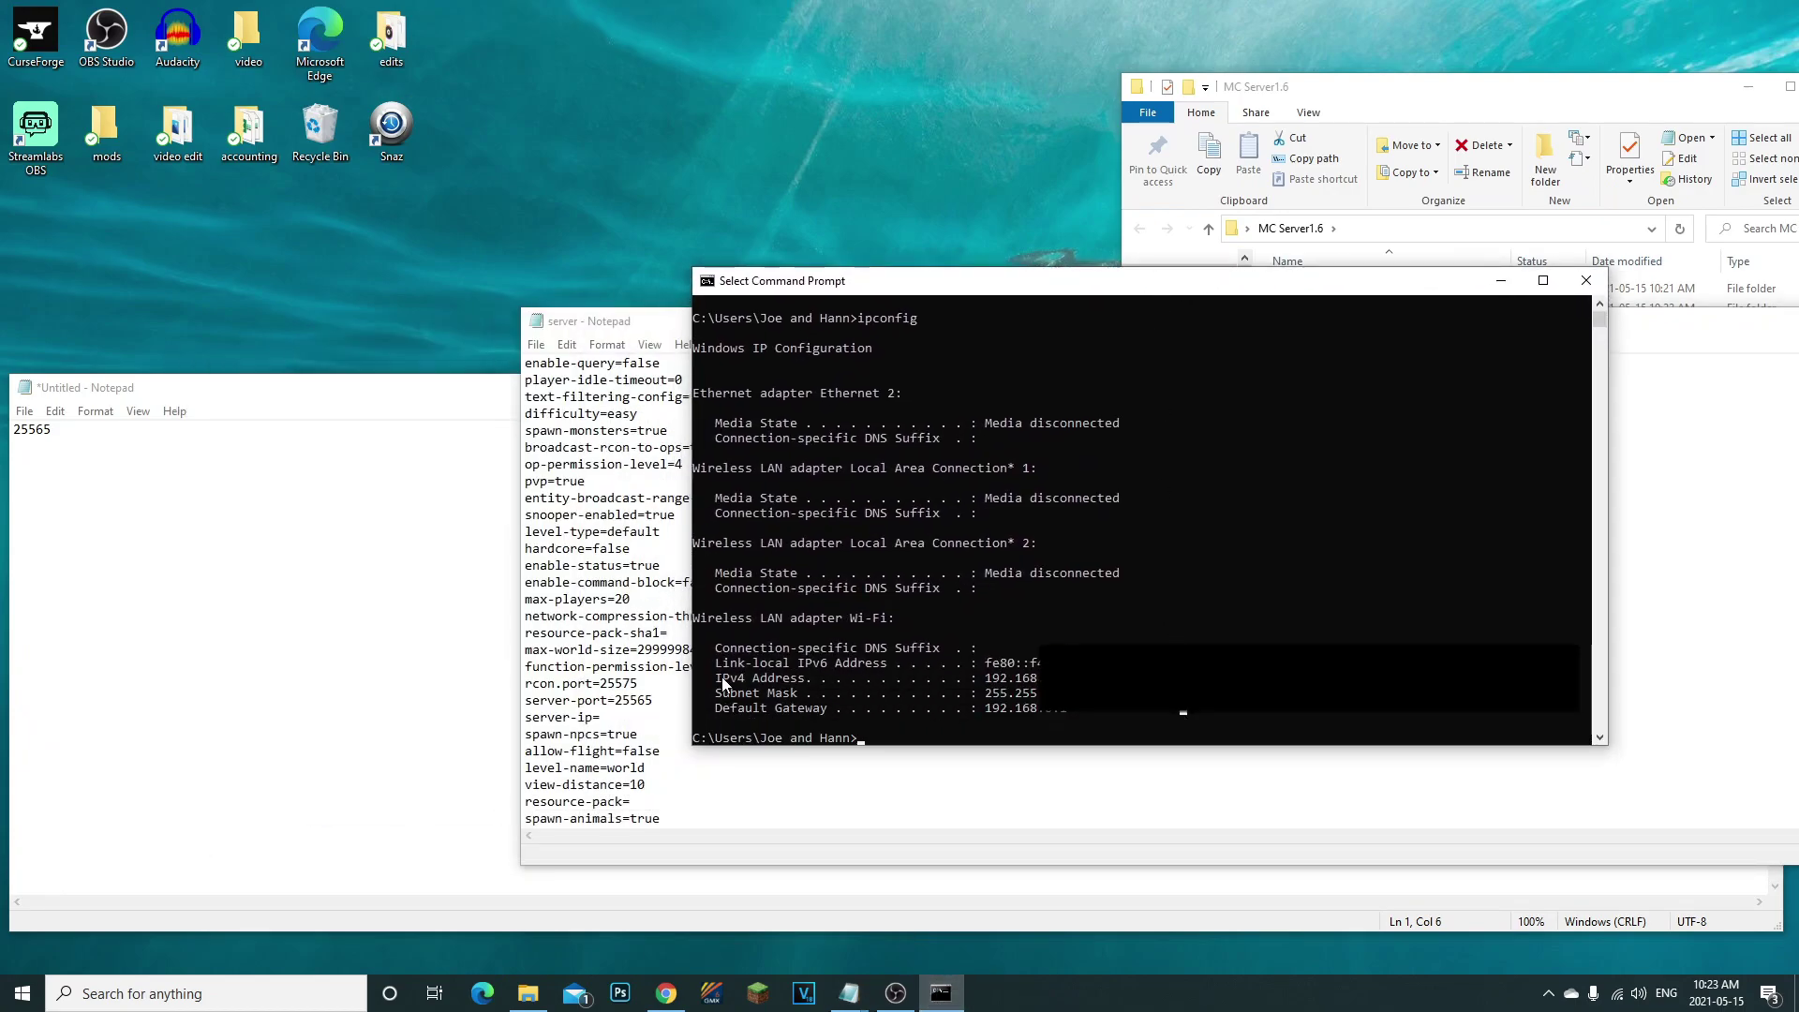
pyautogui.moveTo(978, 684); pyautogui.dragTo(1039, 681)
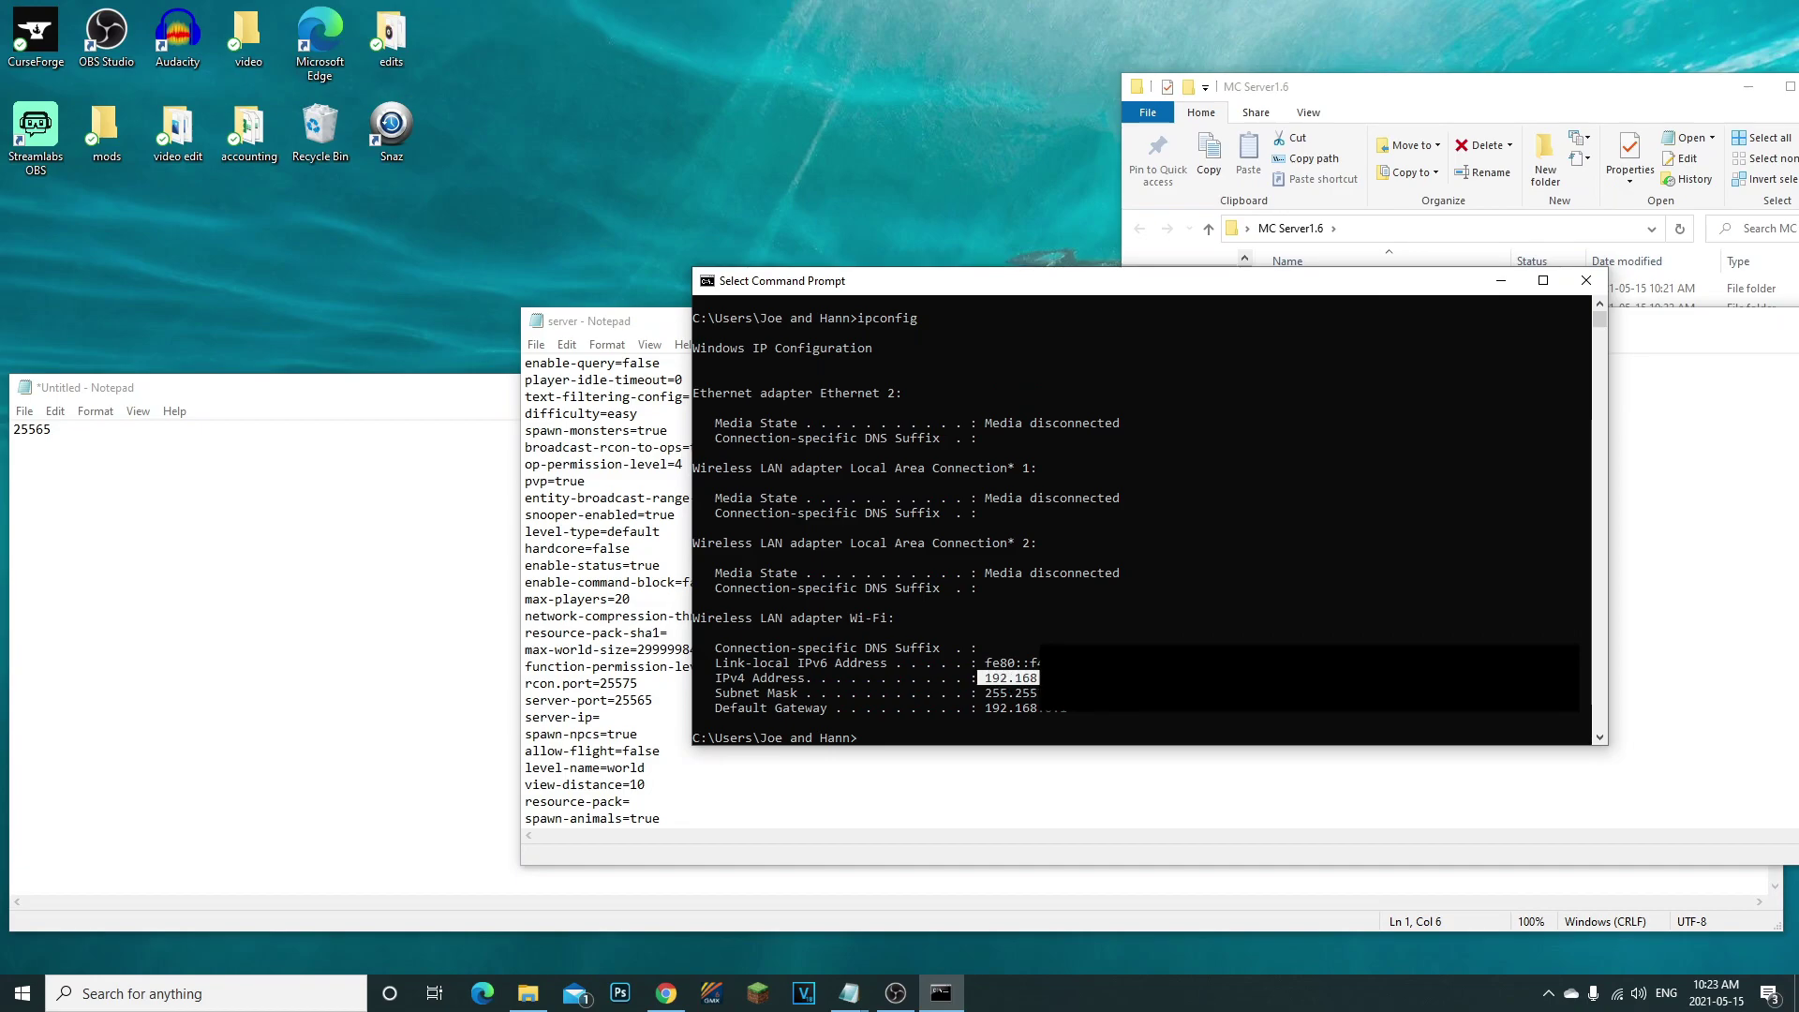
pyautogui.hotkey('ctrl', 'c')
pyautogui.click(146, 560)
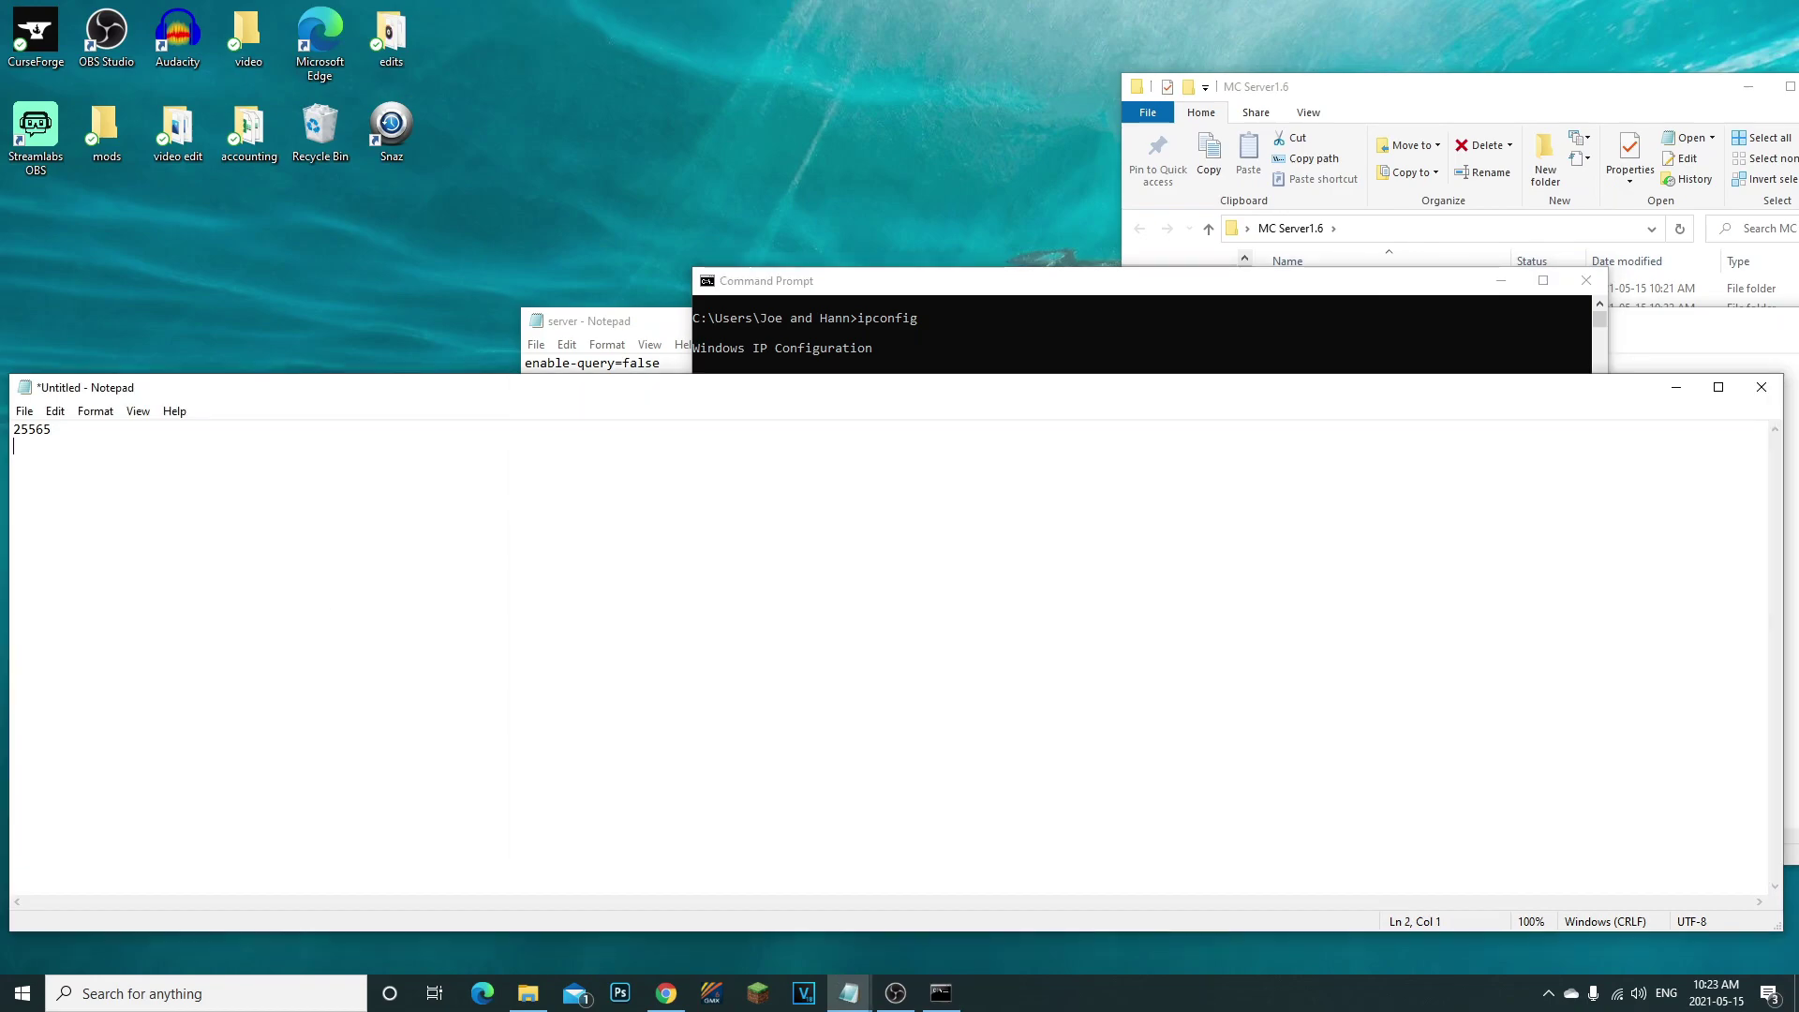
pyautogui.hotkey('ctrl', 'v')
pyautogui.moveTo(111, 447); pyautogui.dragTo(21, 447)
pyautogui.click(189, 514)
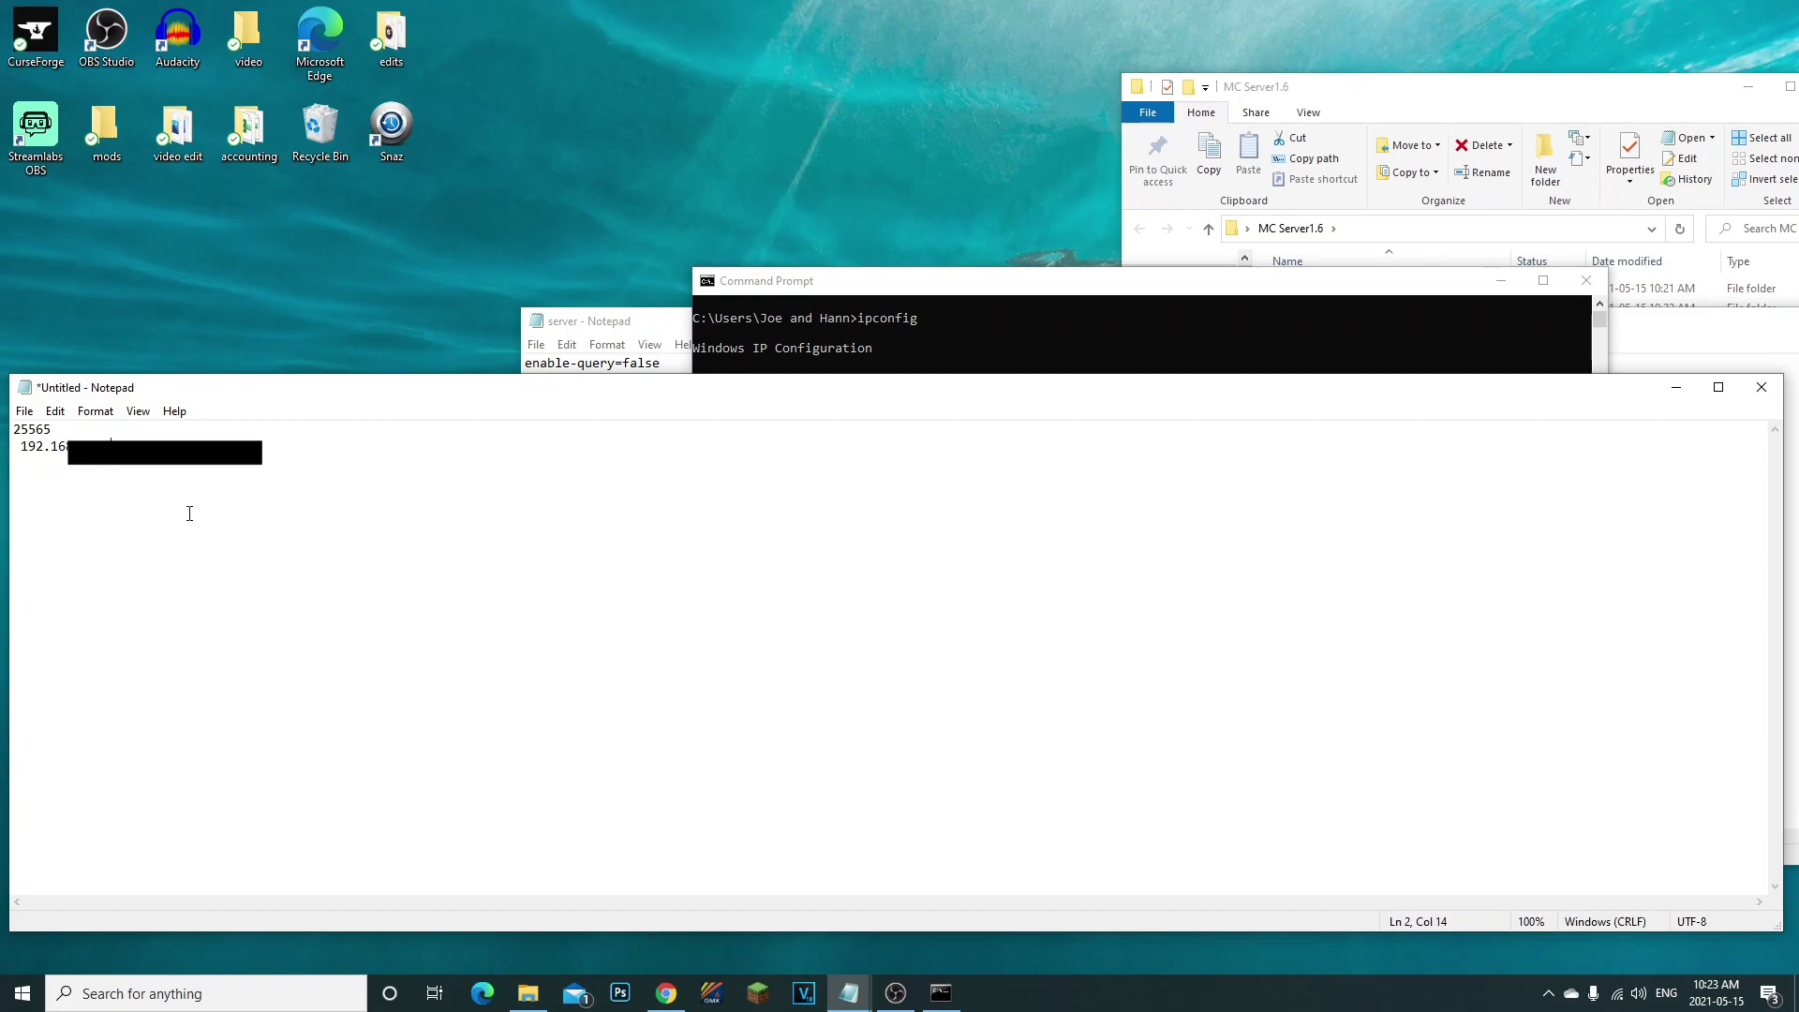
# Copy the default gateway address from the ipconfig output onto a new line below the IPv4 address
pyautogui.click(948, 287)
pyautogui.moveTo(1073, 709); pyautogui.dragTo(993, 719)
pyautogui.rightClick(1069, 721)
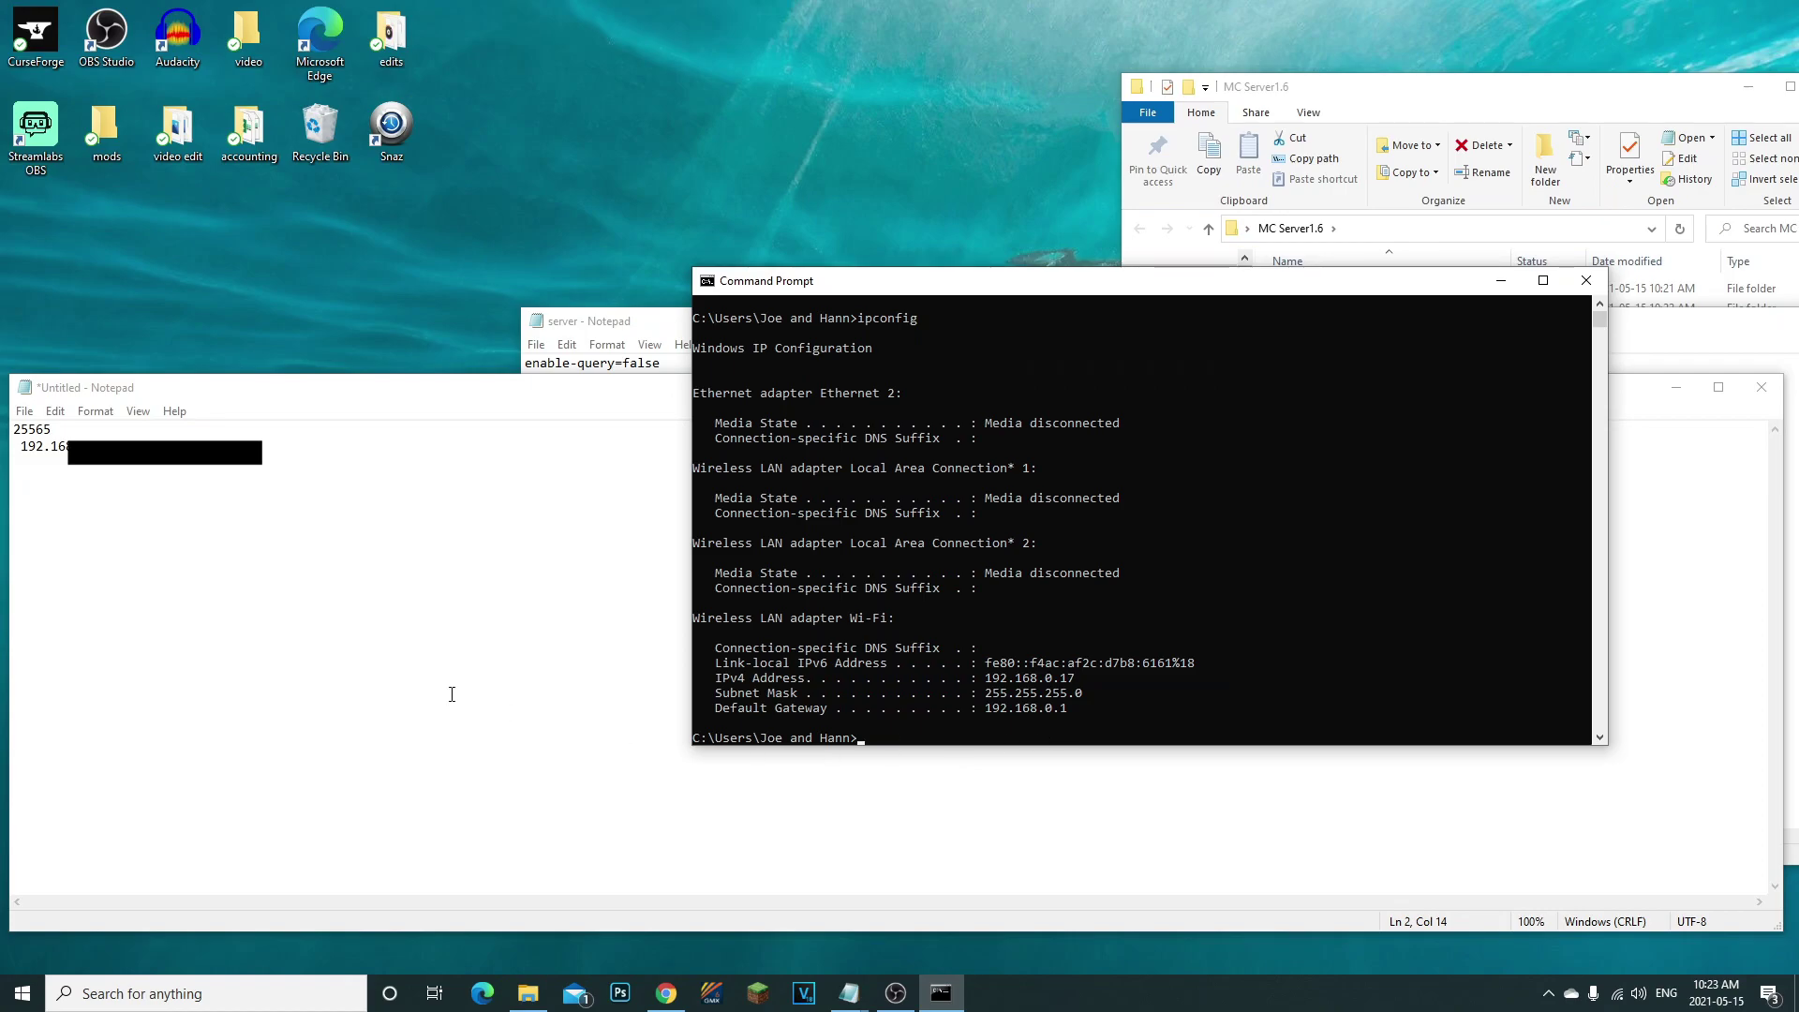
pyautogui.click(503, 714)
pyautogui.press('Return')
pyautogui.hotkey('ctrl', 'v')
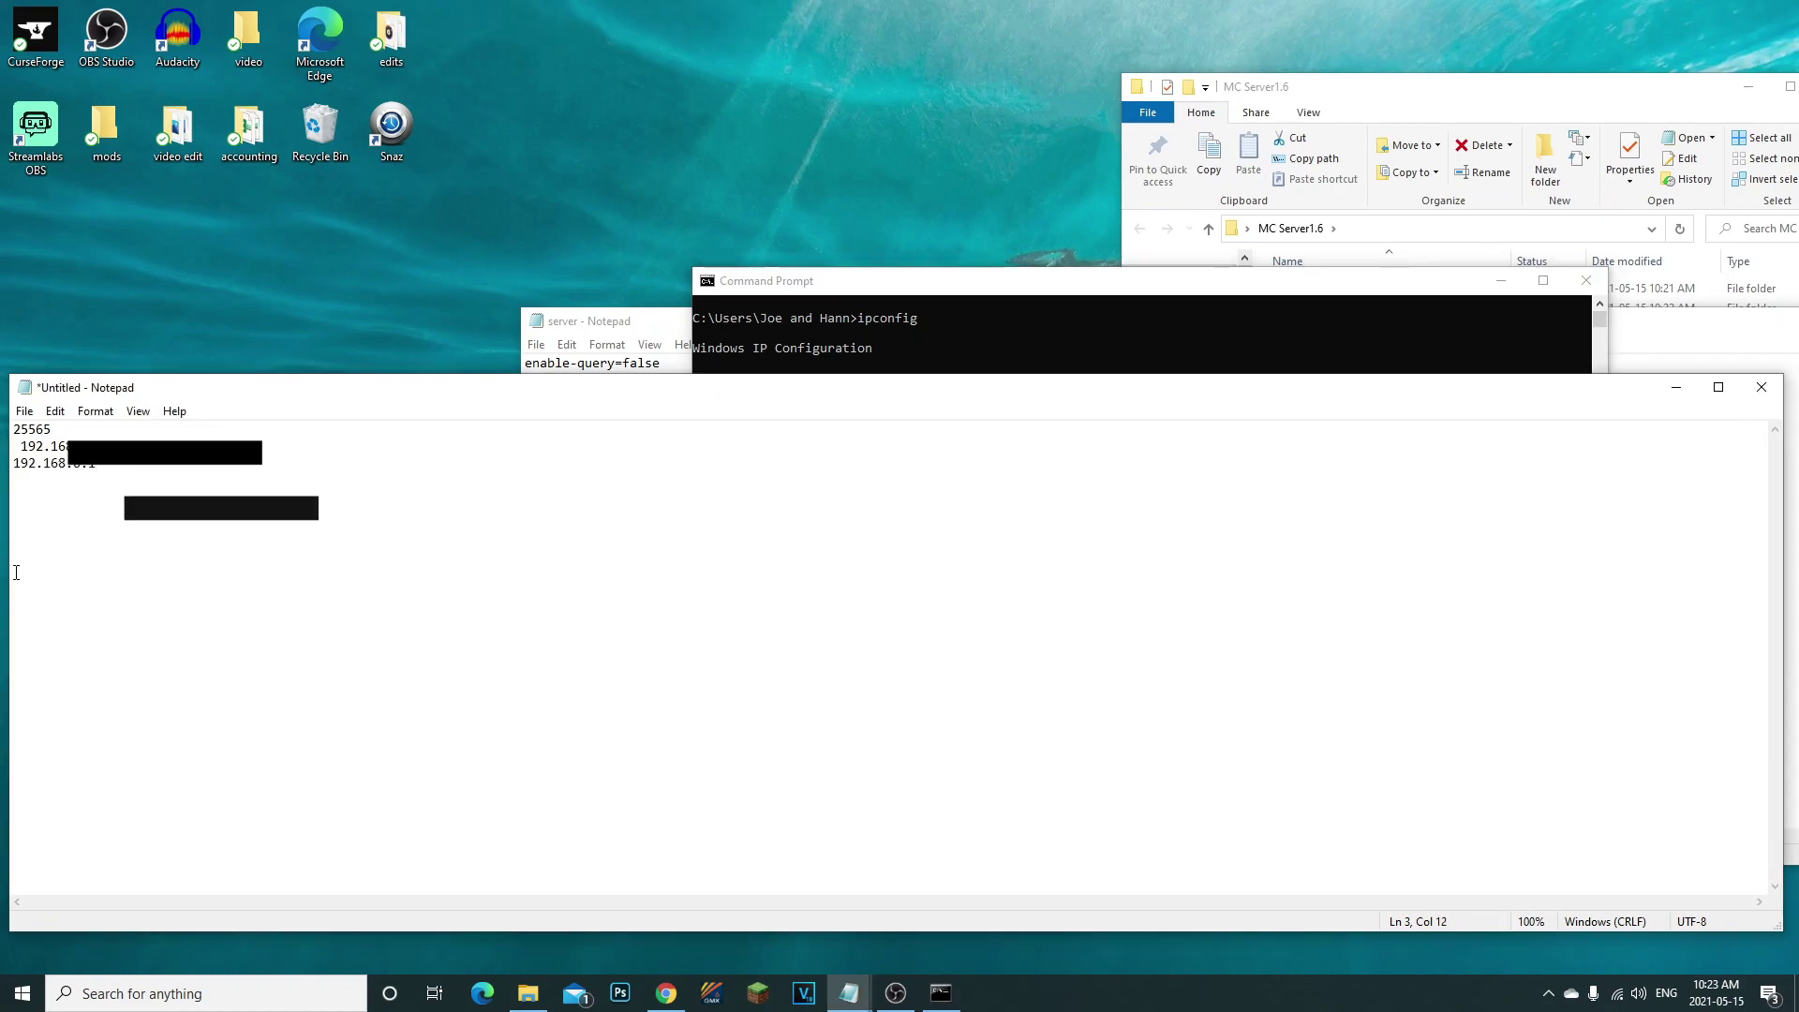
# Set the gateway line apart in the note and label the three entries port, ipv4 and default
pyautogui.press('Return')
pyautogui.press('Return')
pyautogui.write('default')
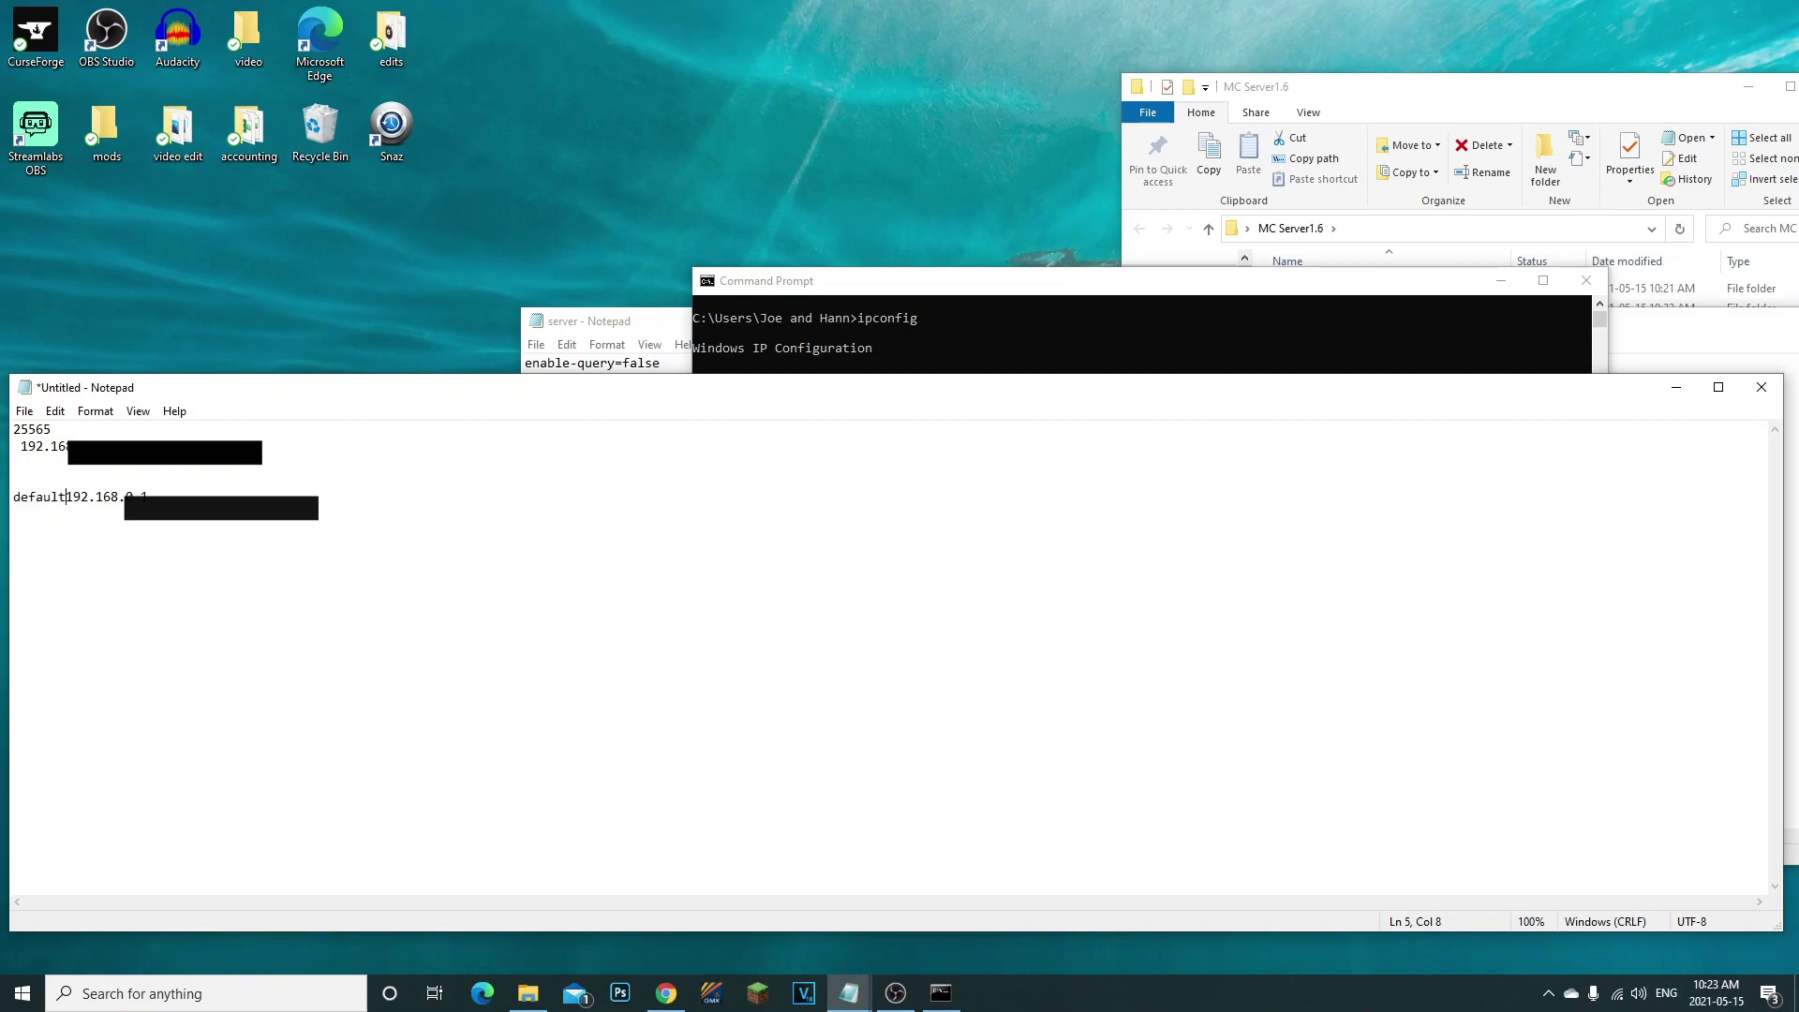
pyautogui.write(' : ')
pyautogui.write('ipv4')
pyautogui.write('port')
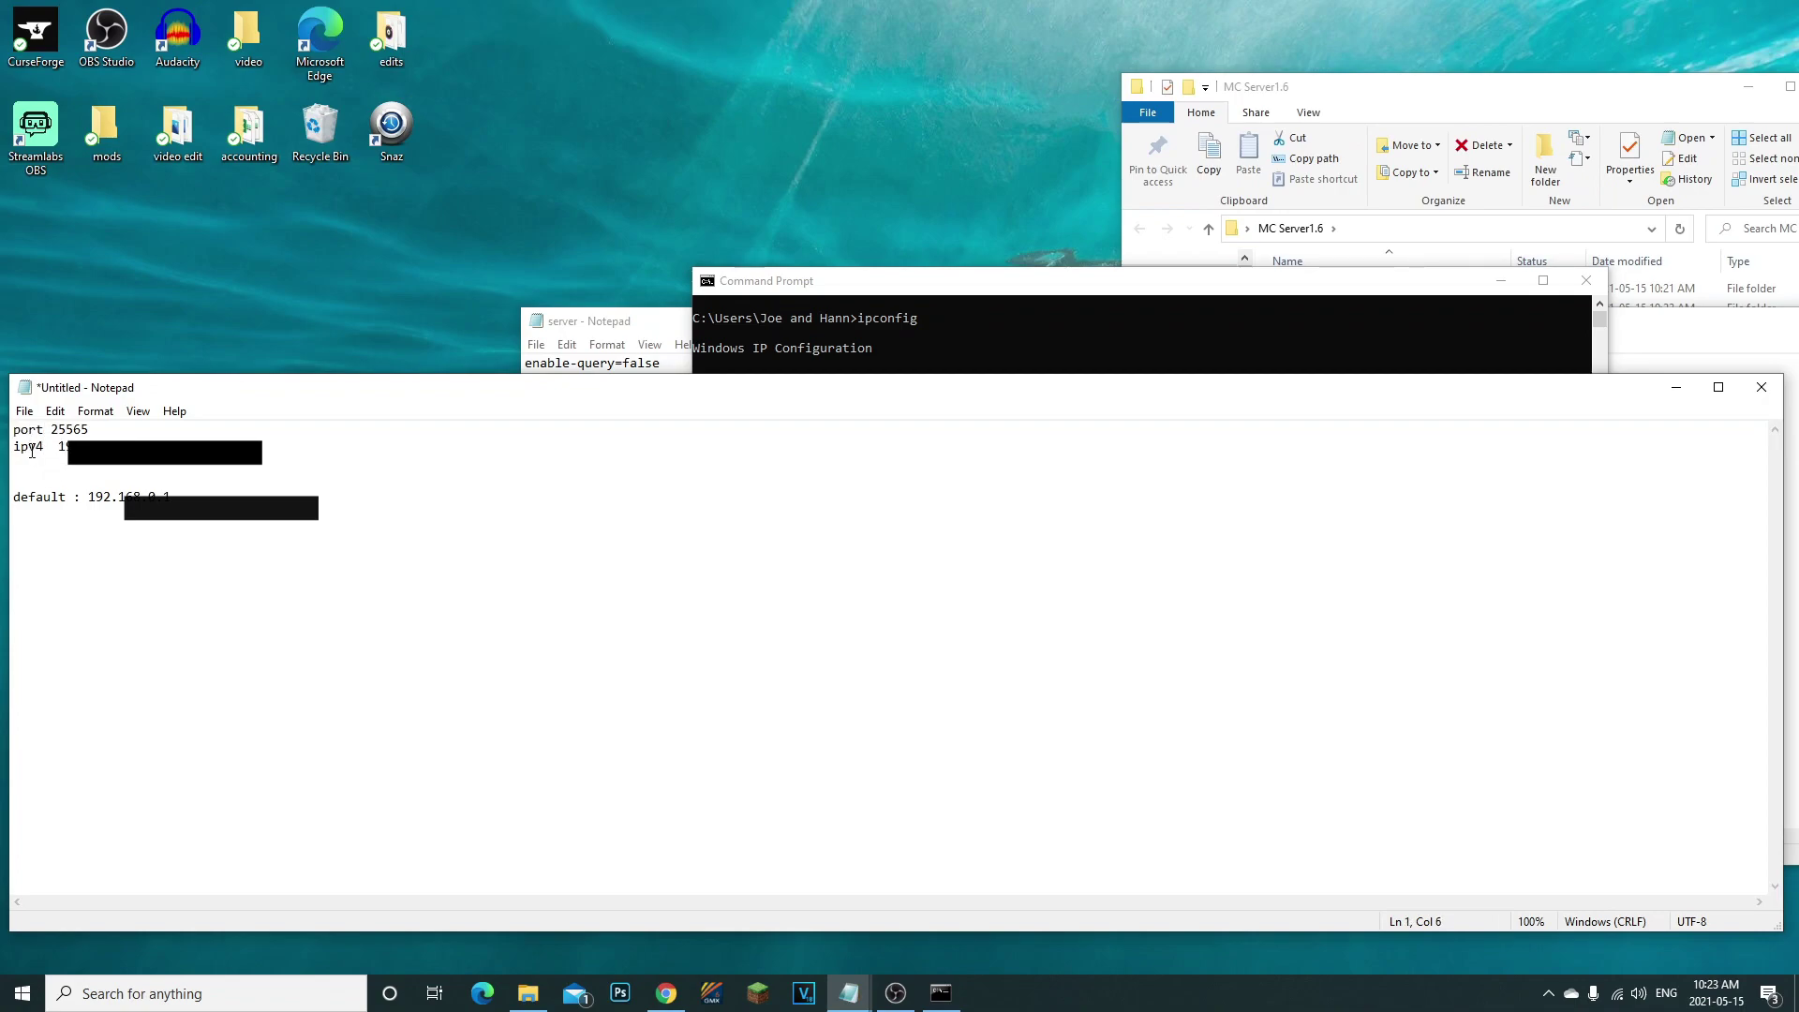
pyautogui.moveTo(38, 454); pyautogui.dragTo(151, 454)
pyautogui.click(36, 468)
pyautogui.moveTo(36, 498); pyautogui.dragTo(198, 497)
pyautogui.click(198, 498)
# Minimize Command Prompt, move the note window lower, and return to the server properties file
pyautogui.click(1065, 324)
pyautogui.click(1500, 280)
pyautogui.moveTo(1566, 395); pyautogui.dragTo(1579, 501)
pyautogui.click(1211, 378)
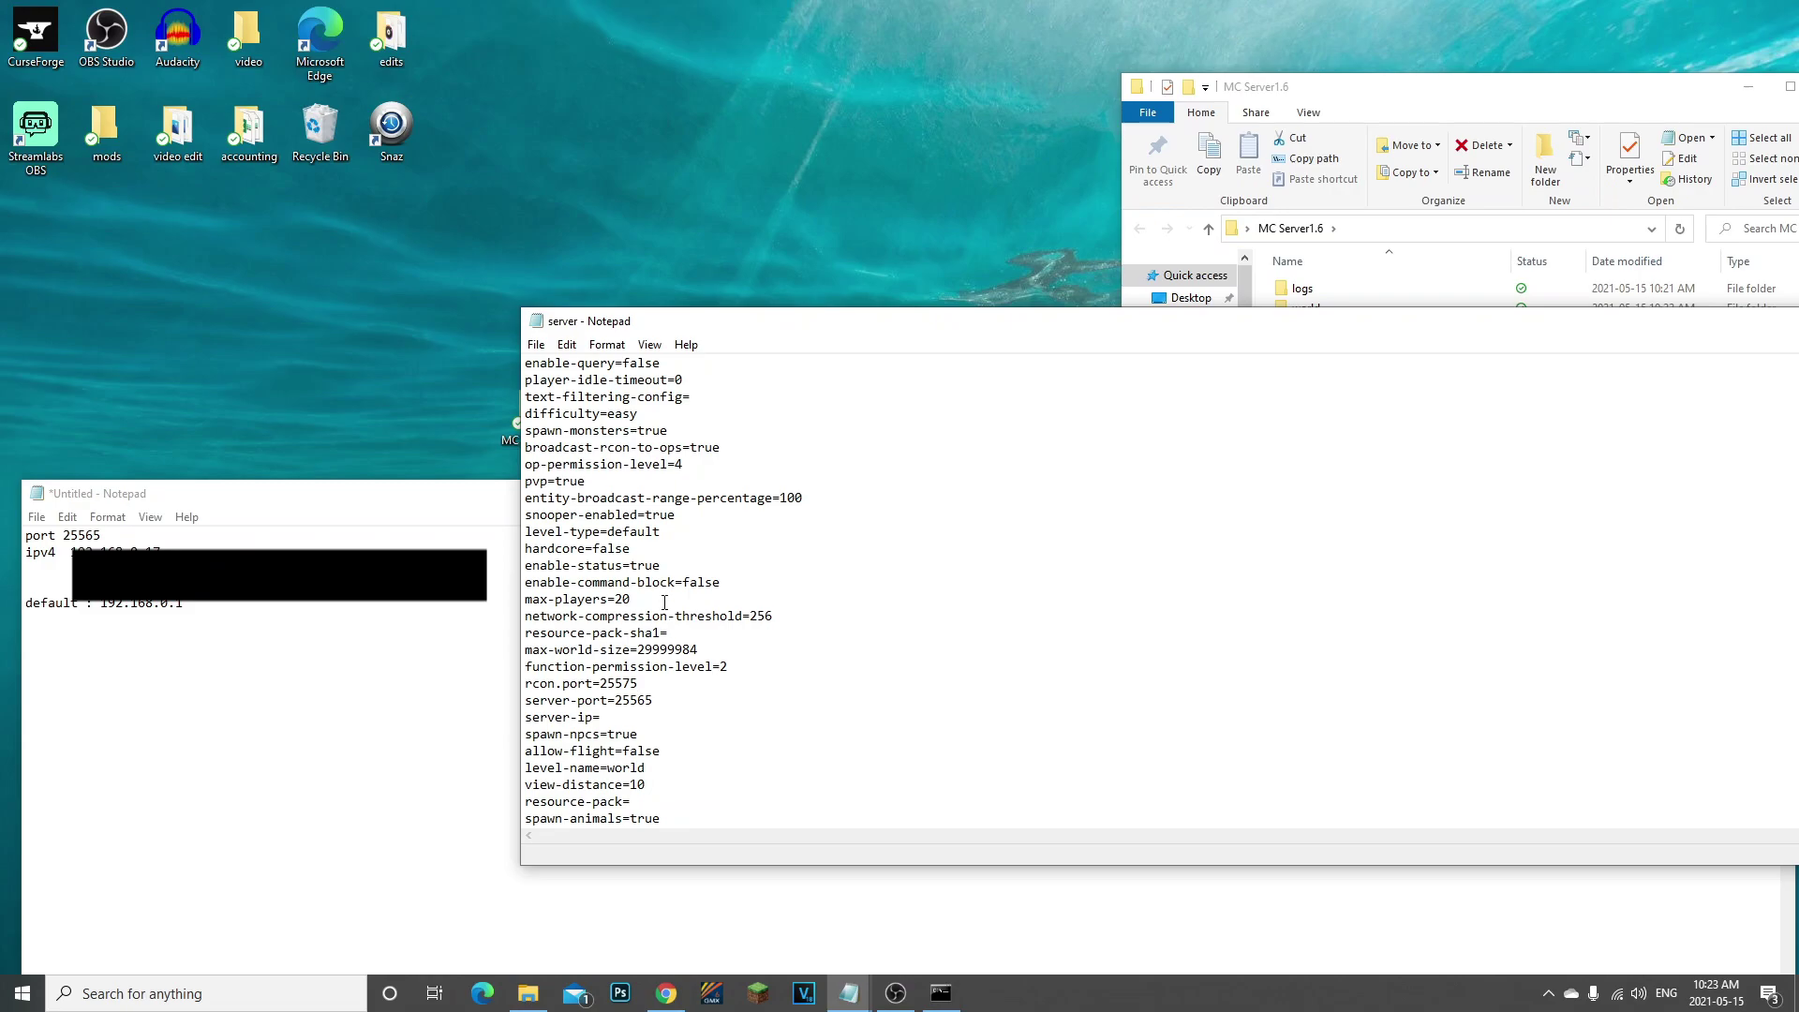
# Set server-ip in the server properties file to the IPv4 address copied from the note, and save the file
pyautogui.moveTo(526, 719); pyautogui.dragTo(578, 718)
pyautogui.click(602, 718)
pyautogui.moveTo(161, 553); pyautogui.dragTo(69, 554)
pyautogui.rightClick(76, 553)
pyautogui.click(155, 612)
pyautogui.click(973, 340)
pyautogui.hotkey('ctrl', 'v')
pyautogui.click(536, 344)
pyautogui.click(571, 427)
# Close the server properties file and move the note window back up
pyautogui.moveTo(824, 328); pyautogui.dragTo(461, 194)
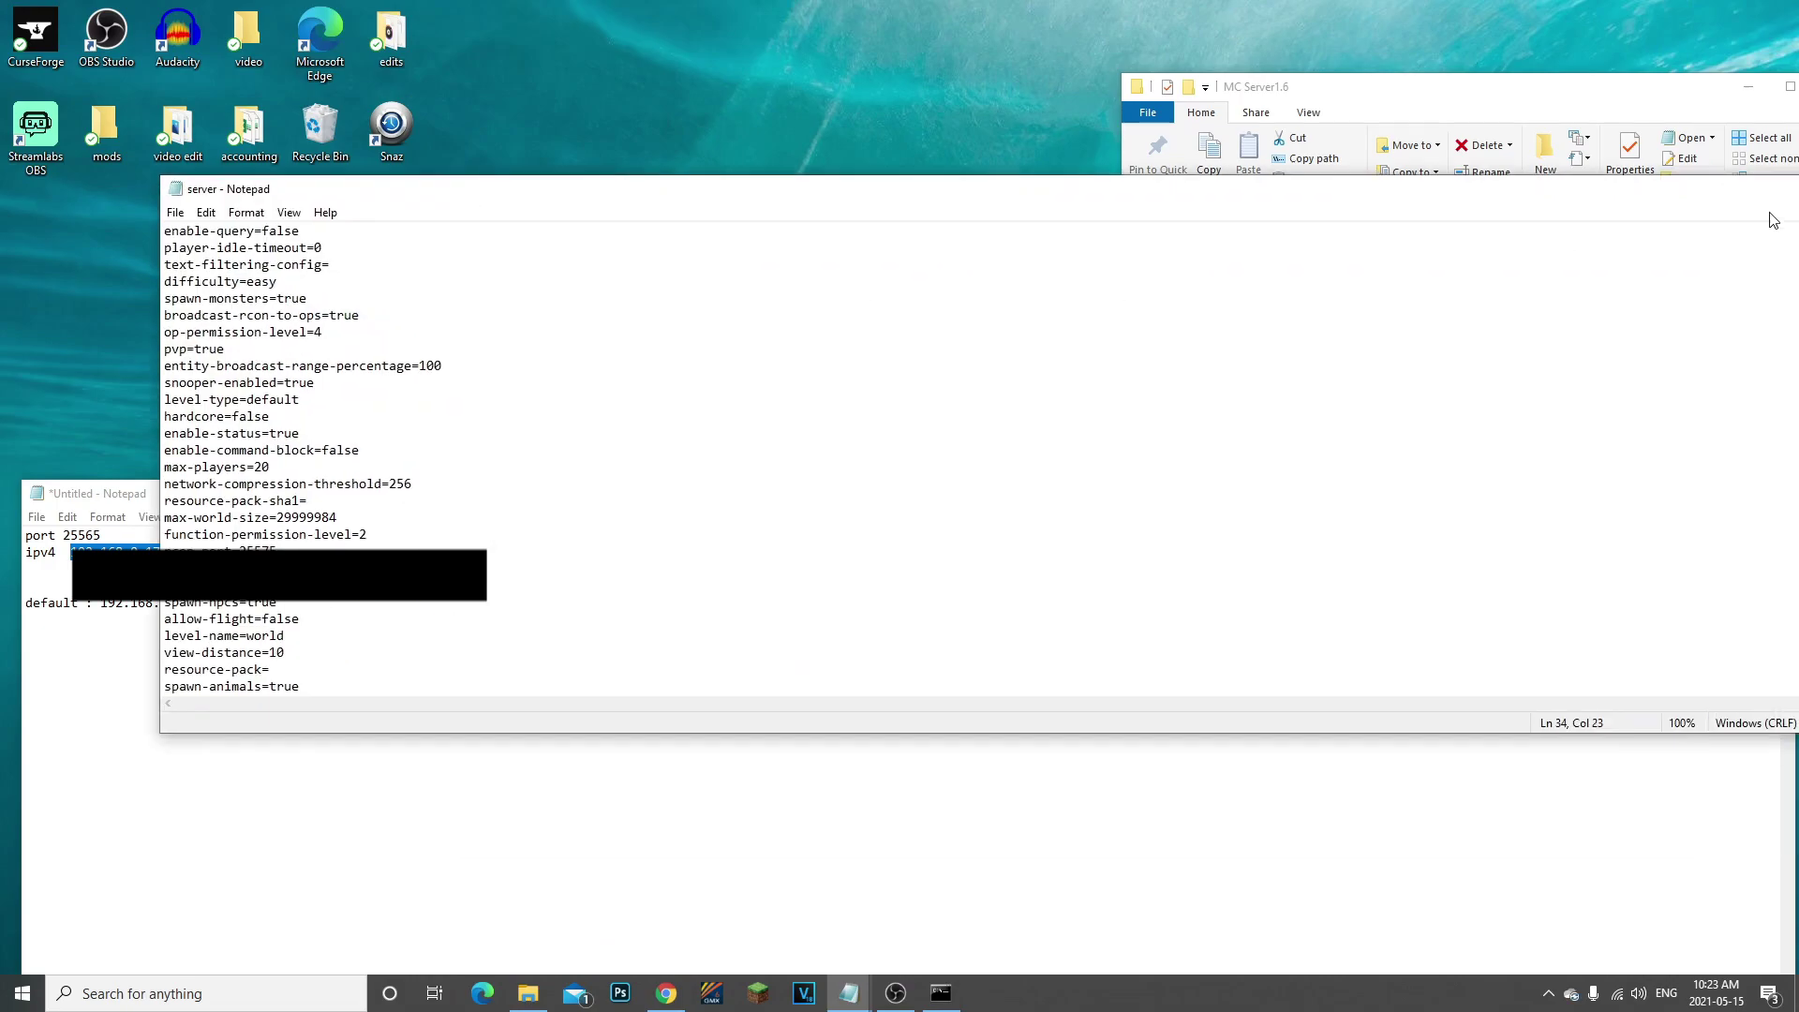
pyautogui.moveTo(1751, 206); pyautogui.dragTo(1321, 218)
pyautogui.click(1485, 210)
pyautogui.moveTo(1444, 495); pyautogui.dragTo(1440, 362)
pyautogui.click(949, 588)
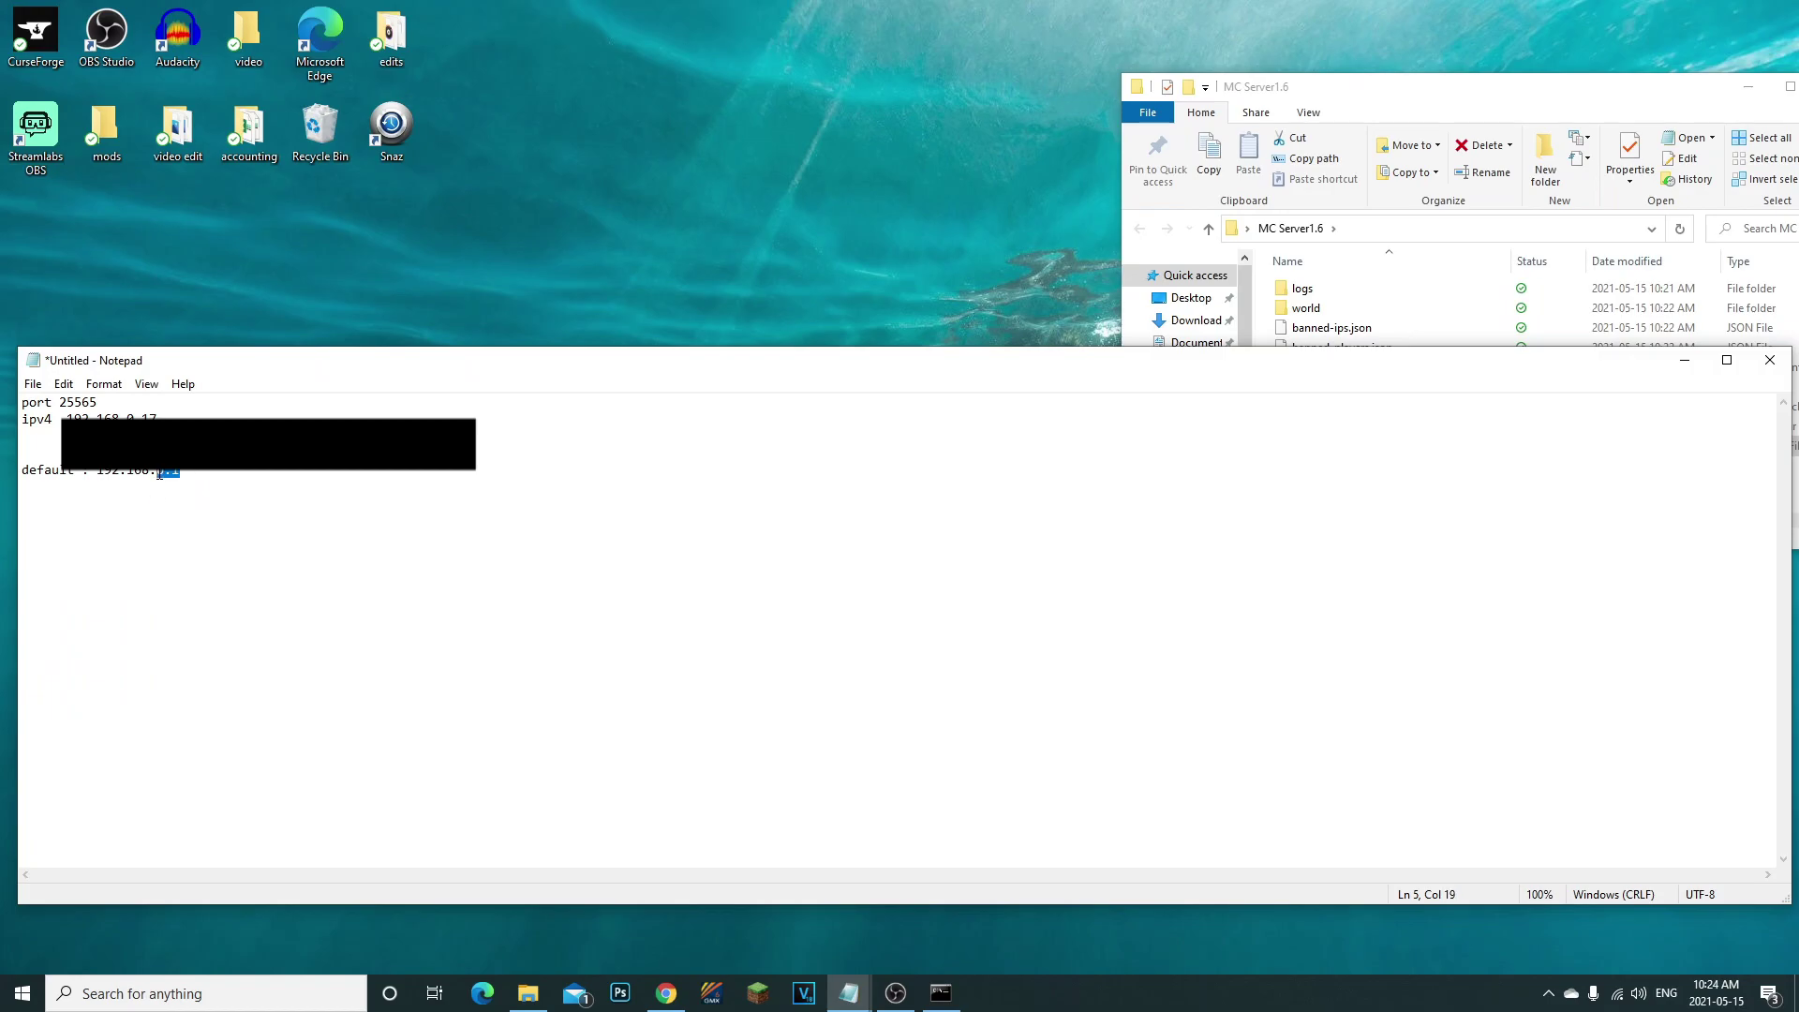
# Switch to Chrome and load the default gateway address copied from the note
pyautogui.click(666, 993)
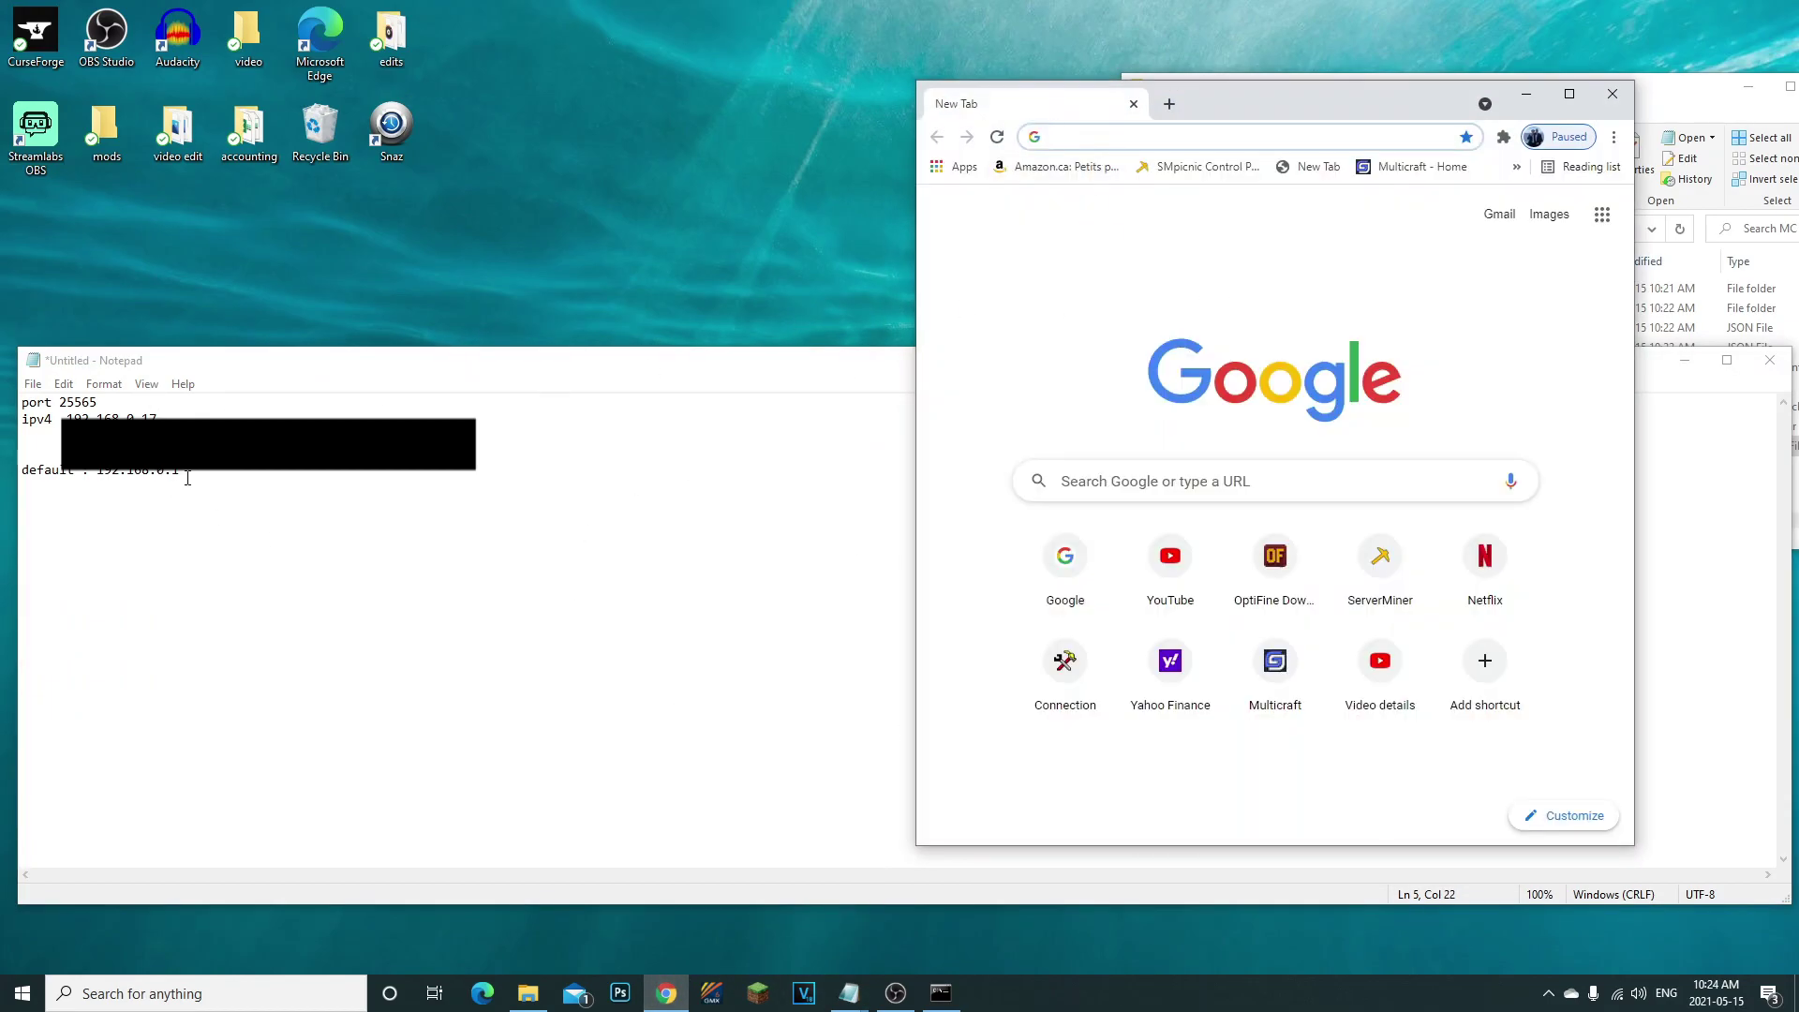
pyautogui.moveTo(187, 478); pyautogui.dragTo(101, 472)
pyautogui.moveTo(99, 473); pyautogui.dragTo(164, 472)
pyautogui.rightClick(154, 471)
pyautogui.click(224, 526)
pyautogui.click(1088, 146)
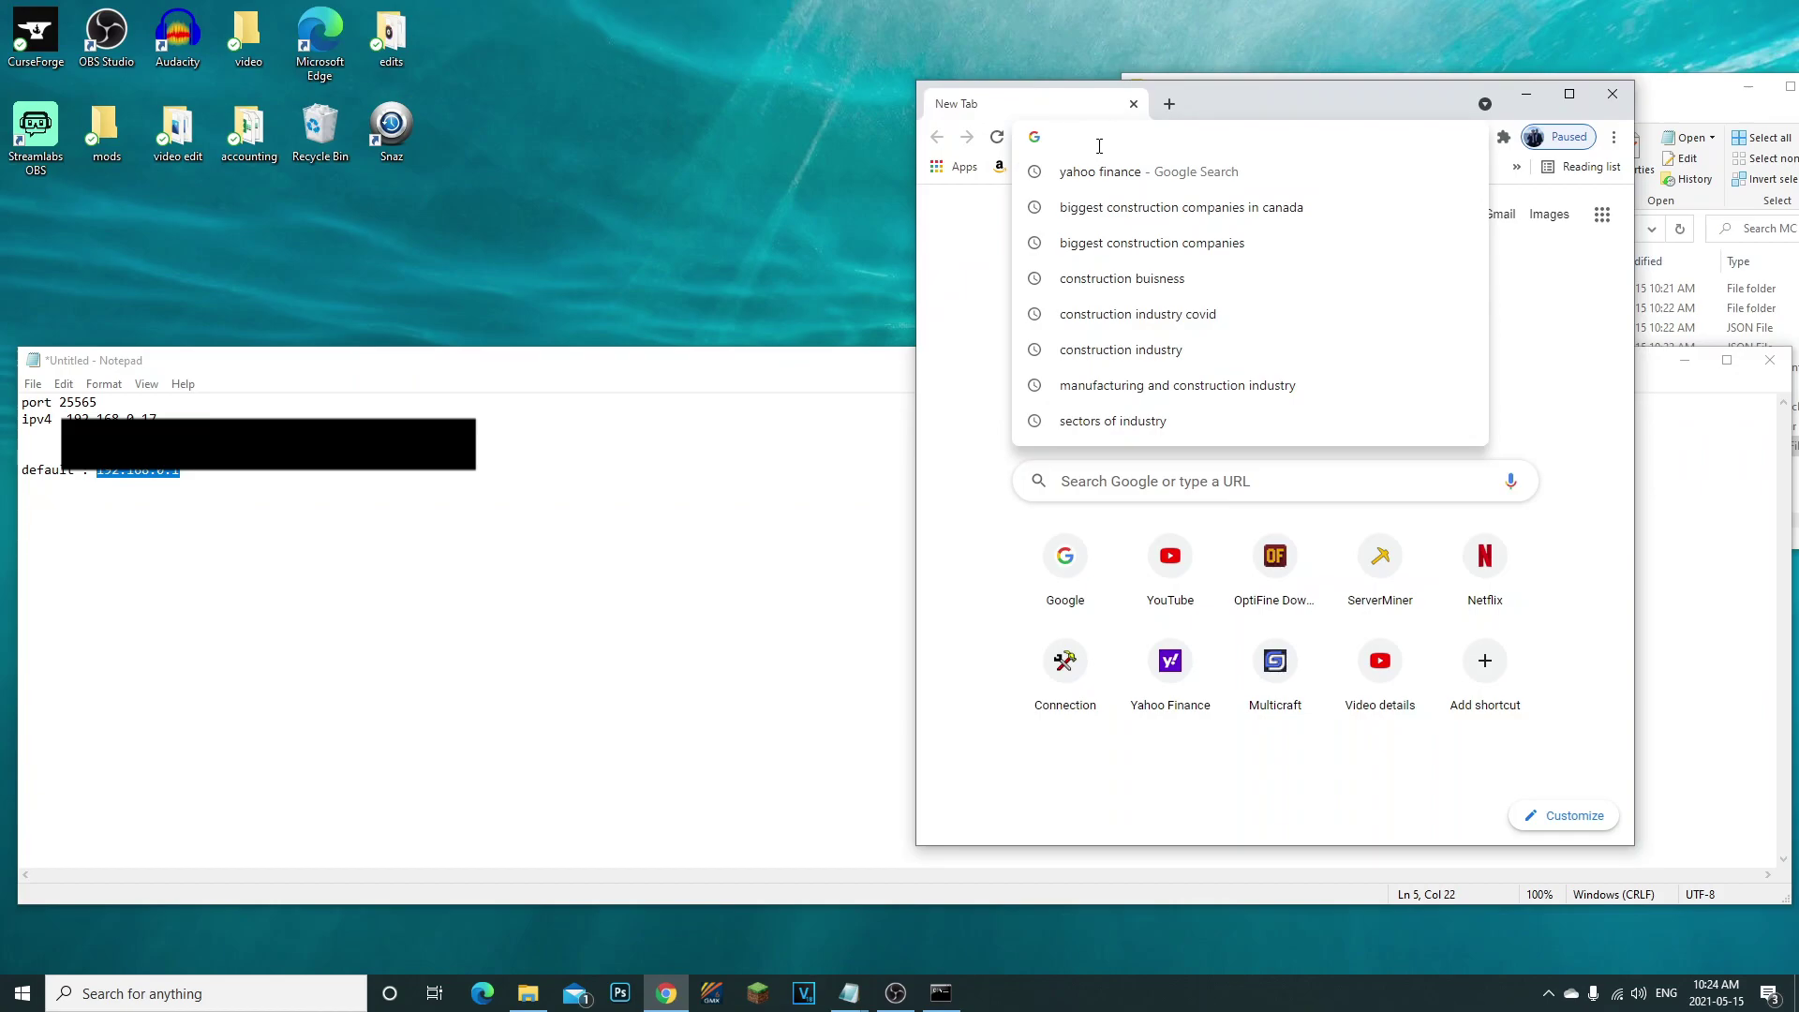
pyautogui.hotkey('ctrl', 'v')
pyautogui.press('Return')
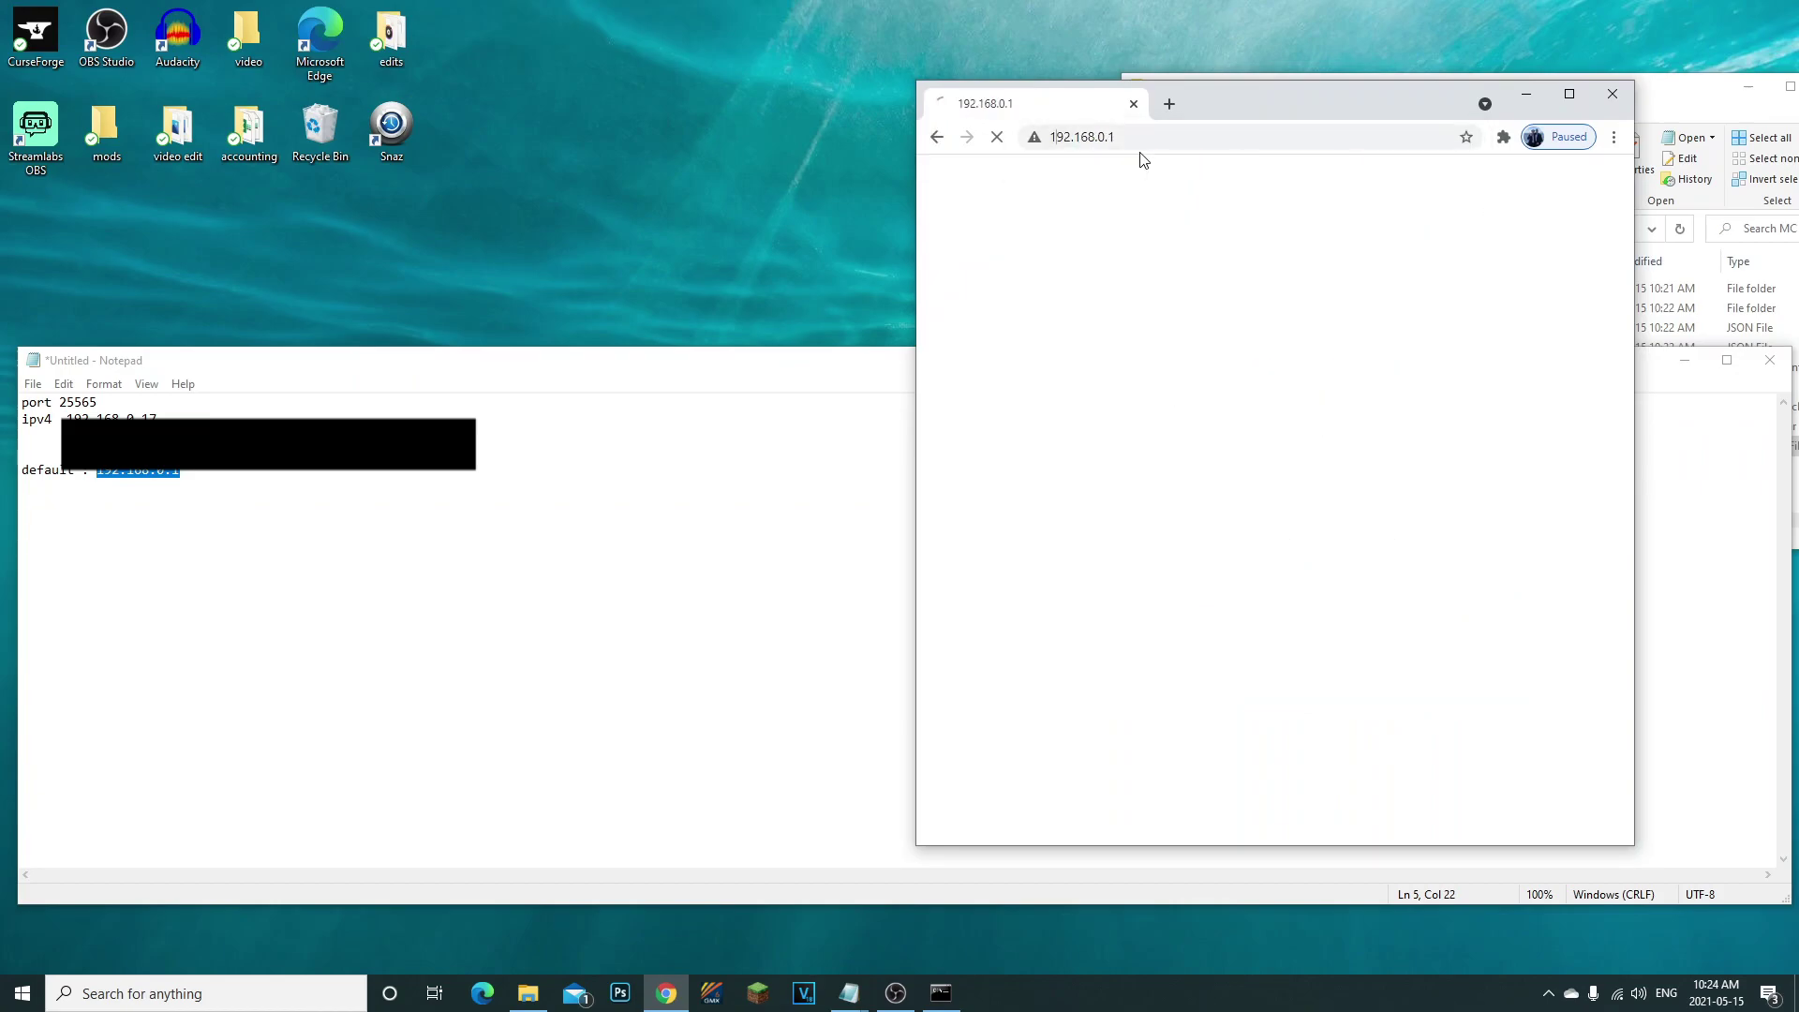
# Move the browser window aside, minimize the note, and show the router's configuration page
pyautogui.moveTo(1251, 104); pyautogui.dragTo(1032, 275)
pyautogui.click(559, 486)
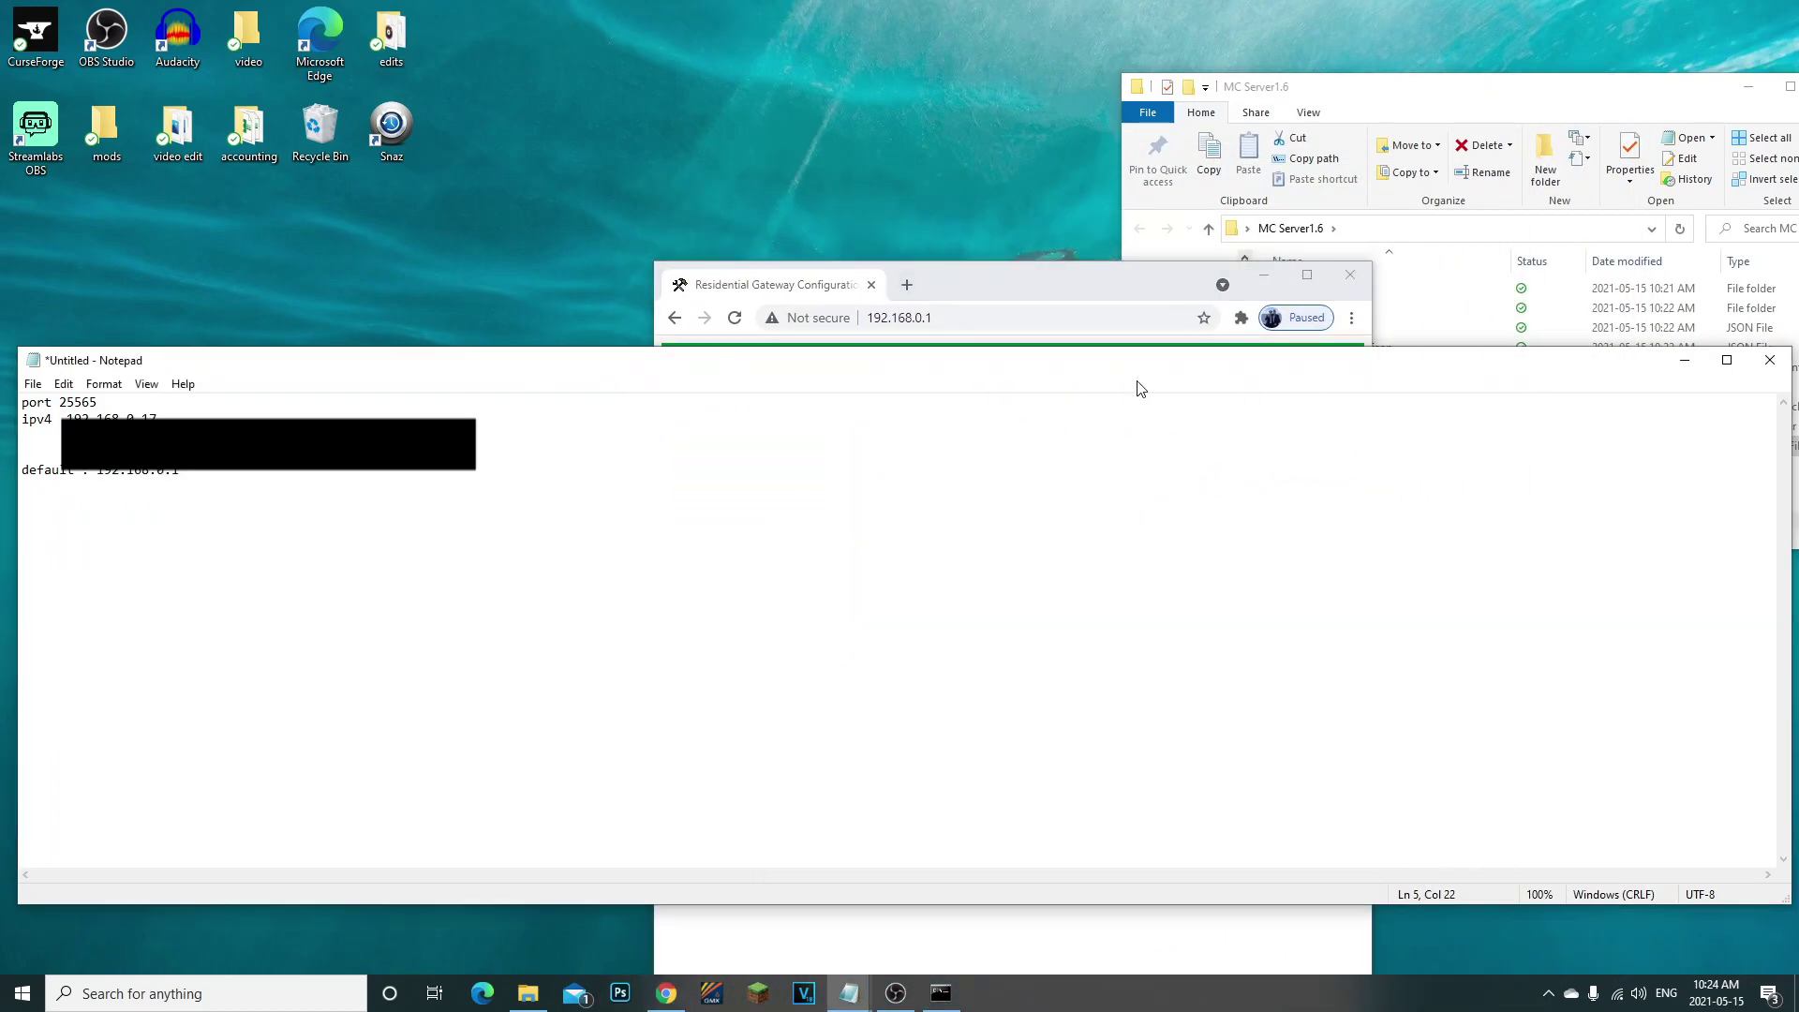
pyautogui.click(1693, 360)
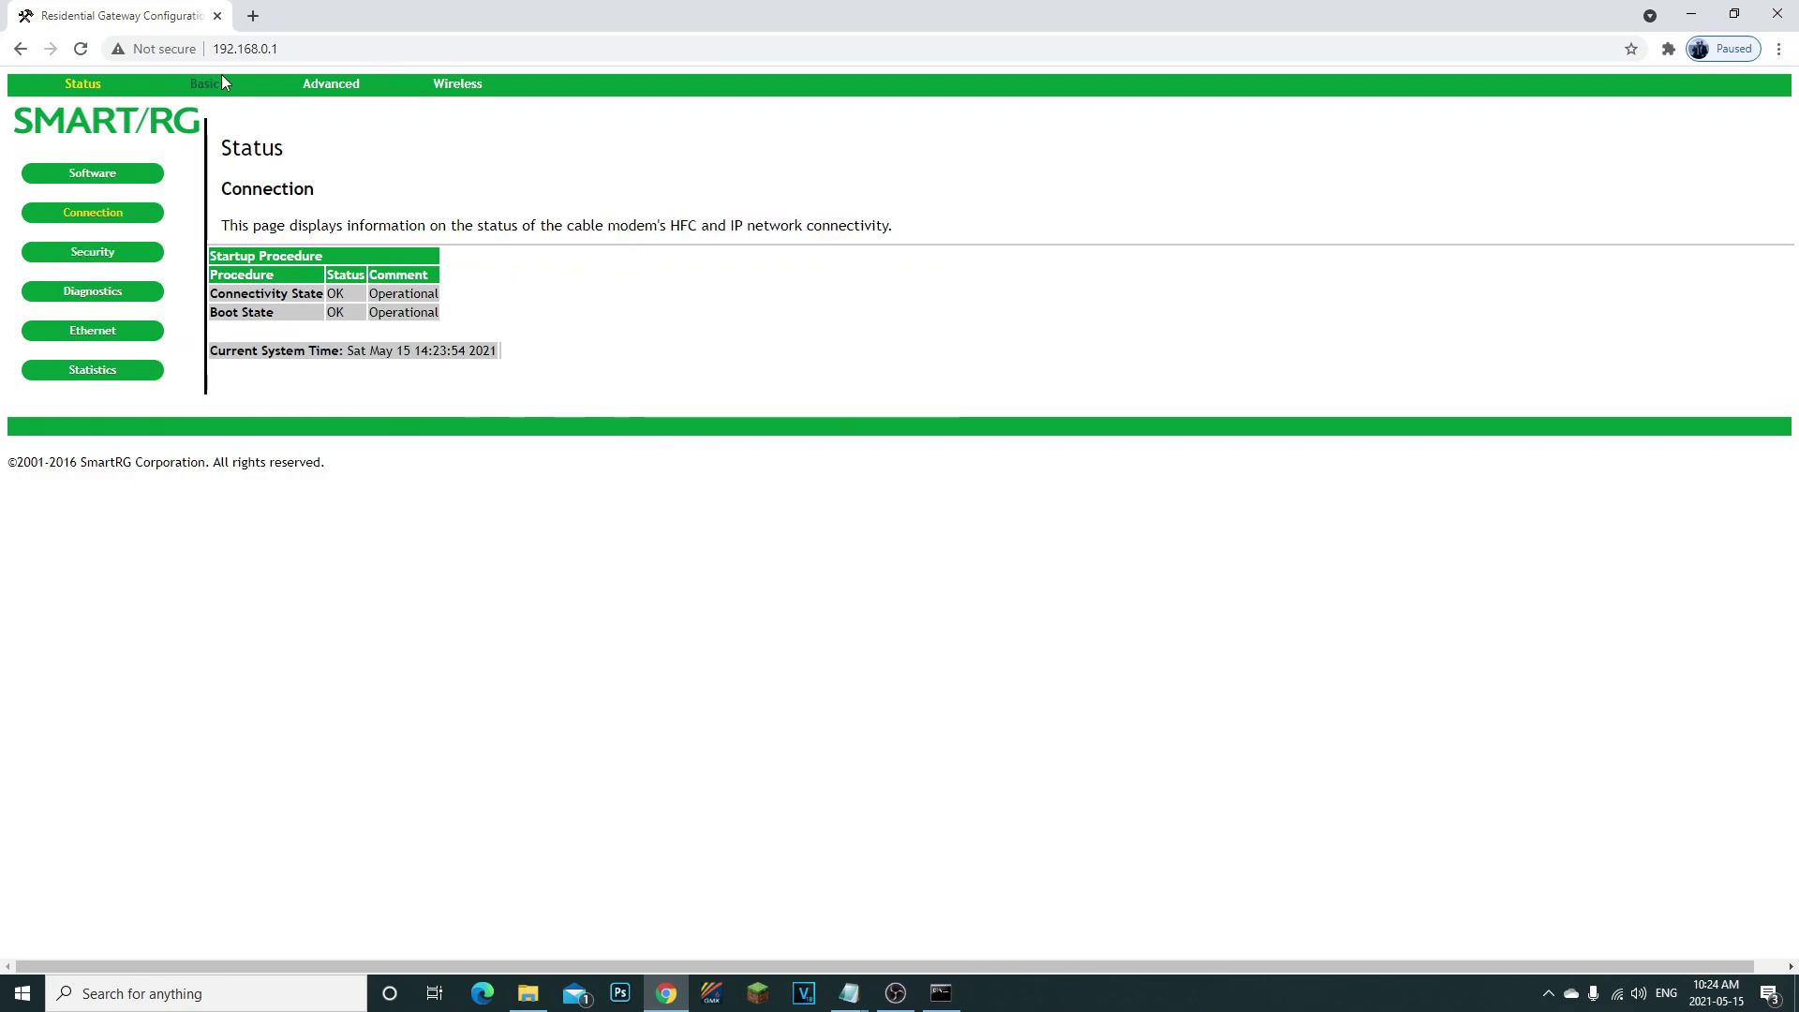
pyautogui.doubleClick(826, 228)
pyautogui.click(898, 231)
pyautogui.moveTo(901, 225); pyautogui.dragTo(779, 229)
pyautogui.click(810, 227)
pyautogui.click(939, 244)
pyautogui.click(843, 233)
pyautogui.tripleClick(777, 228)
pyautogui.click(848, 223)
pyautogui.moveTo(754, 225); pyautogui.dragTo(824, 234)
pyautogui.click(791, 235)
pyautogui.click(835, 238)
pyautogui.moveTo(430, 160); pyautogui.dragTo(662, 339)
pyautogui.click(662, 339)
# Look through the router's diagnostics, Ethernet and wireless pages, including the primary and guest network settings
pyautogui.click(131, 290)
pyautogui.click(140, 344)
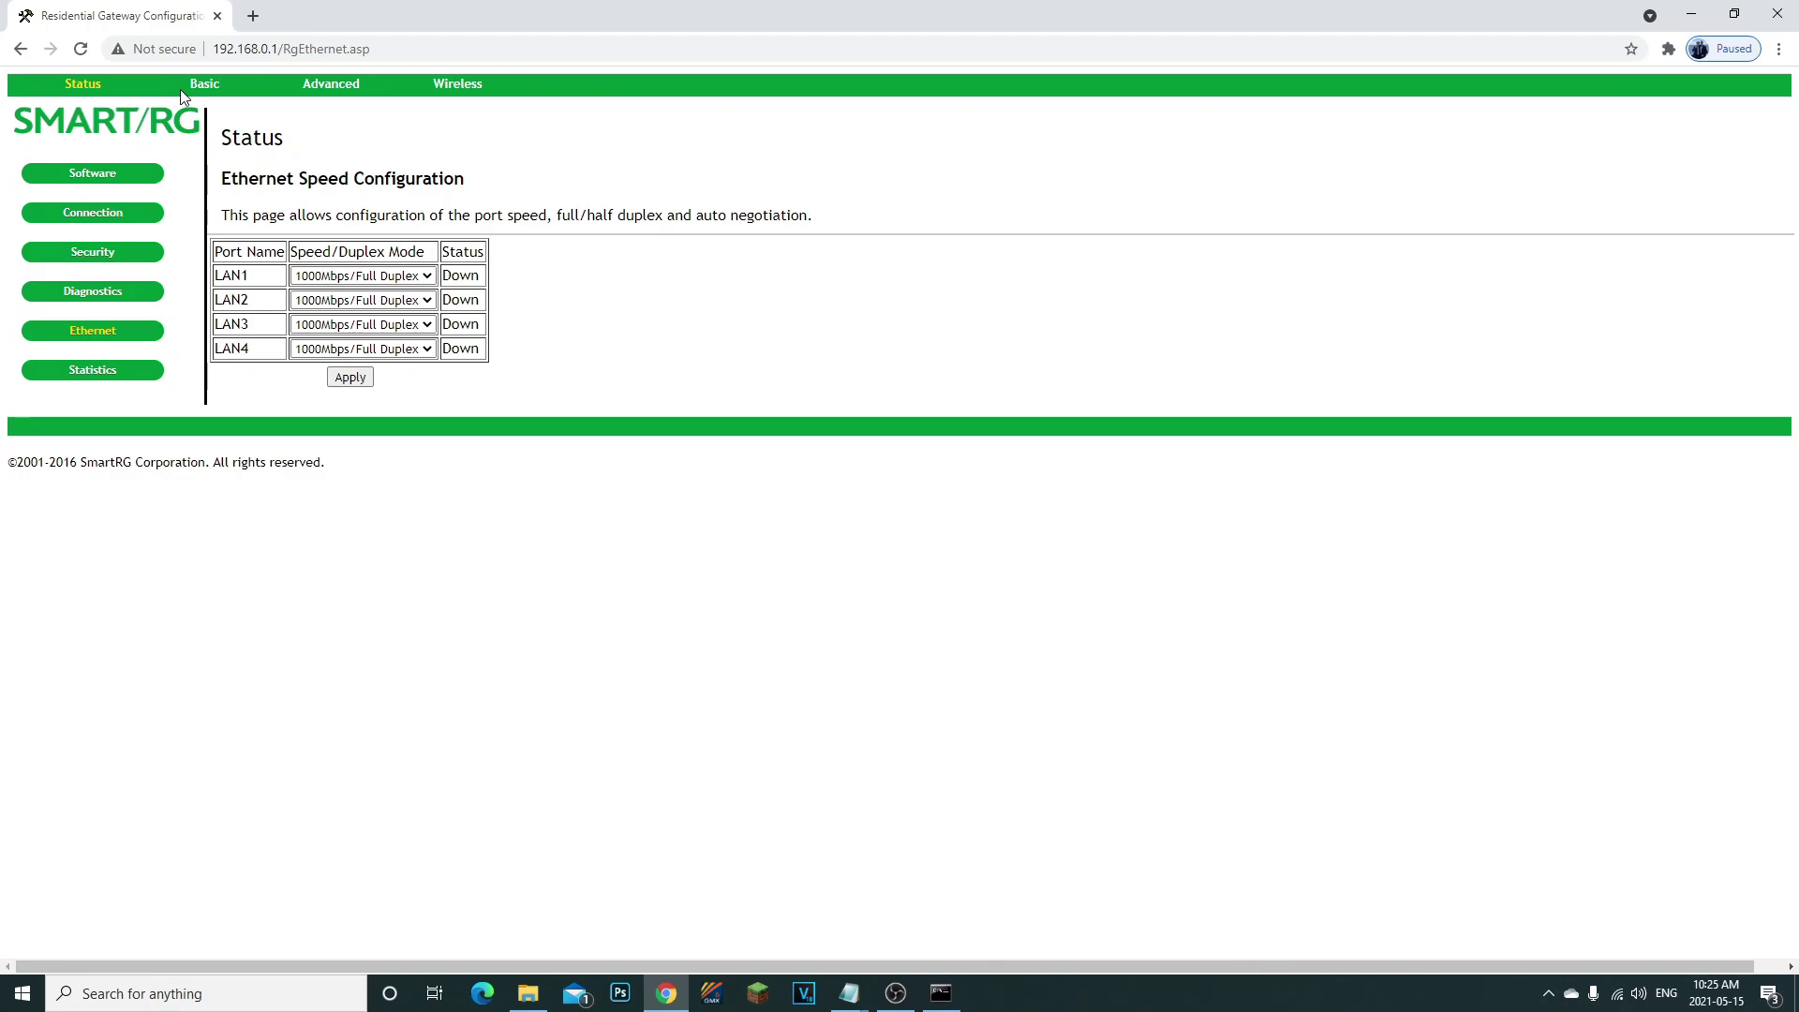
pyautogui.click(456, 86)
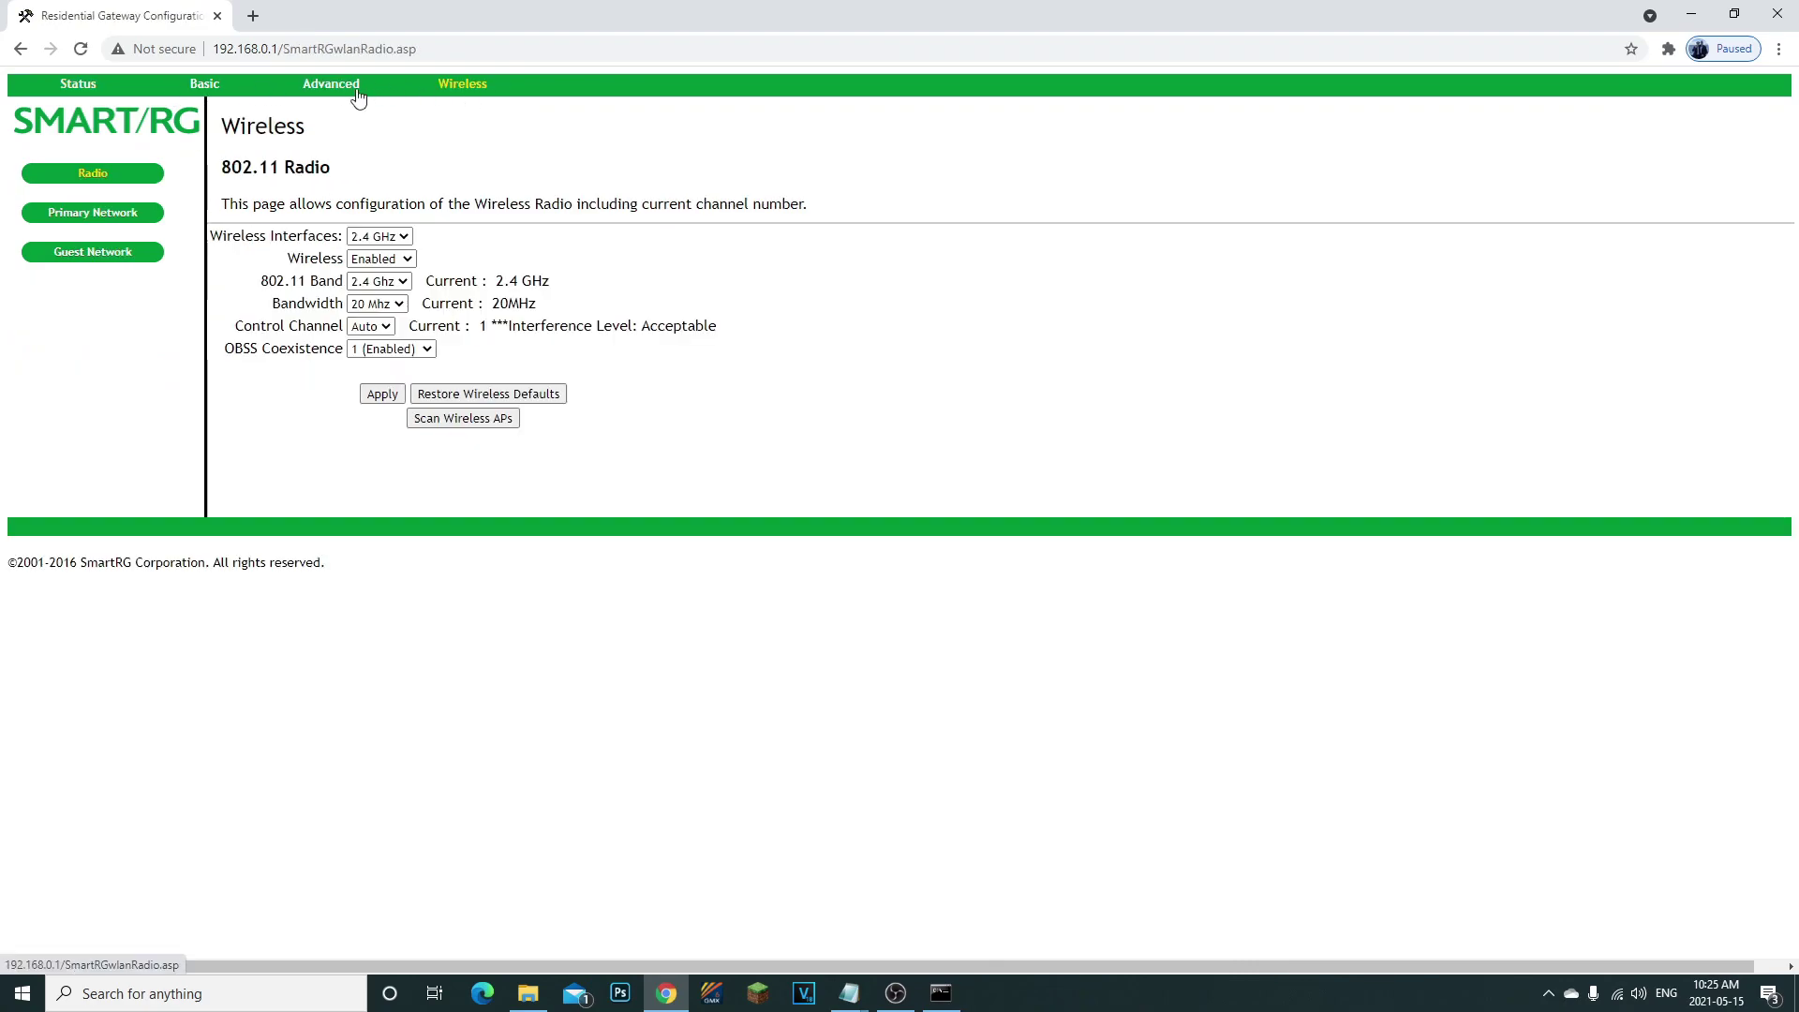
pyautogui.click(131, 221)
pyautogui.click(127, 247)
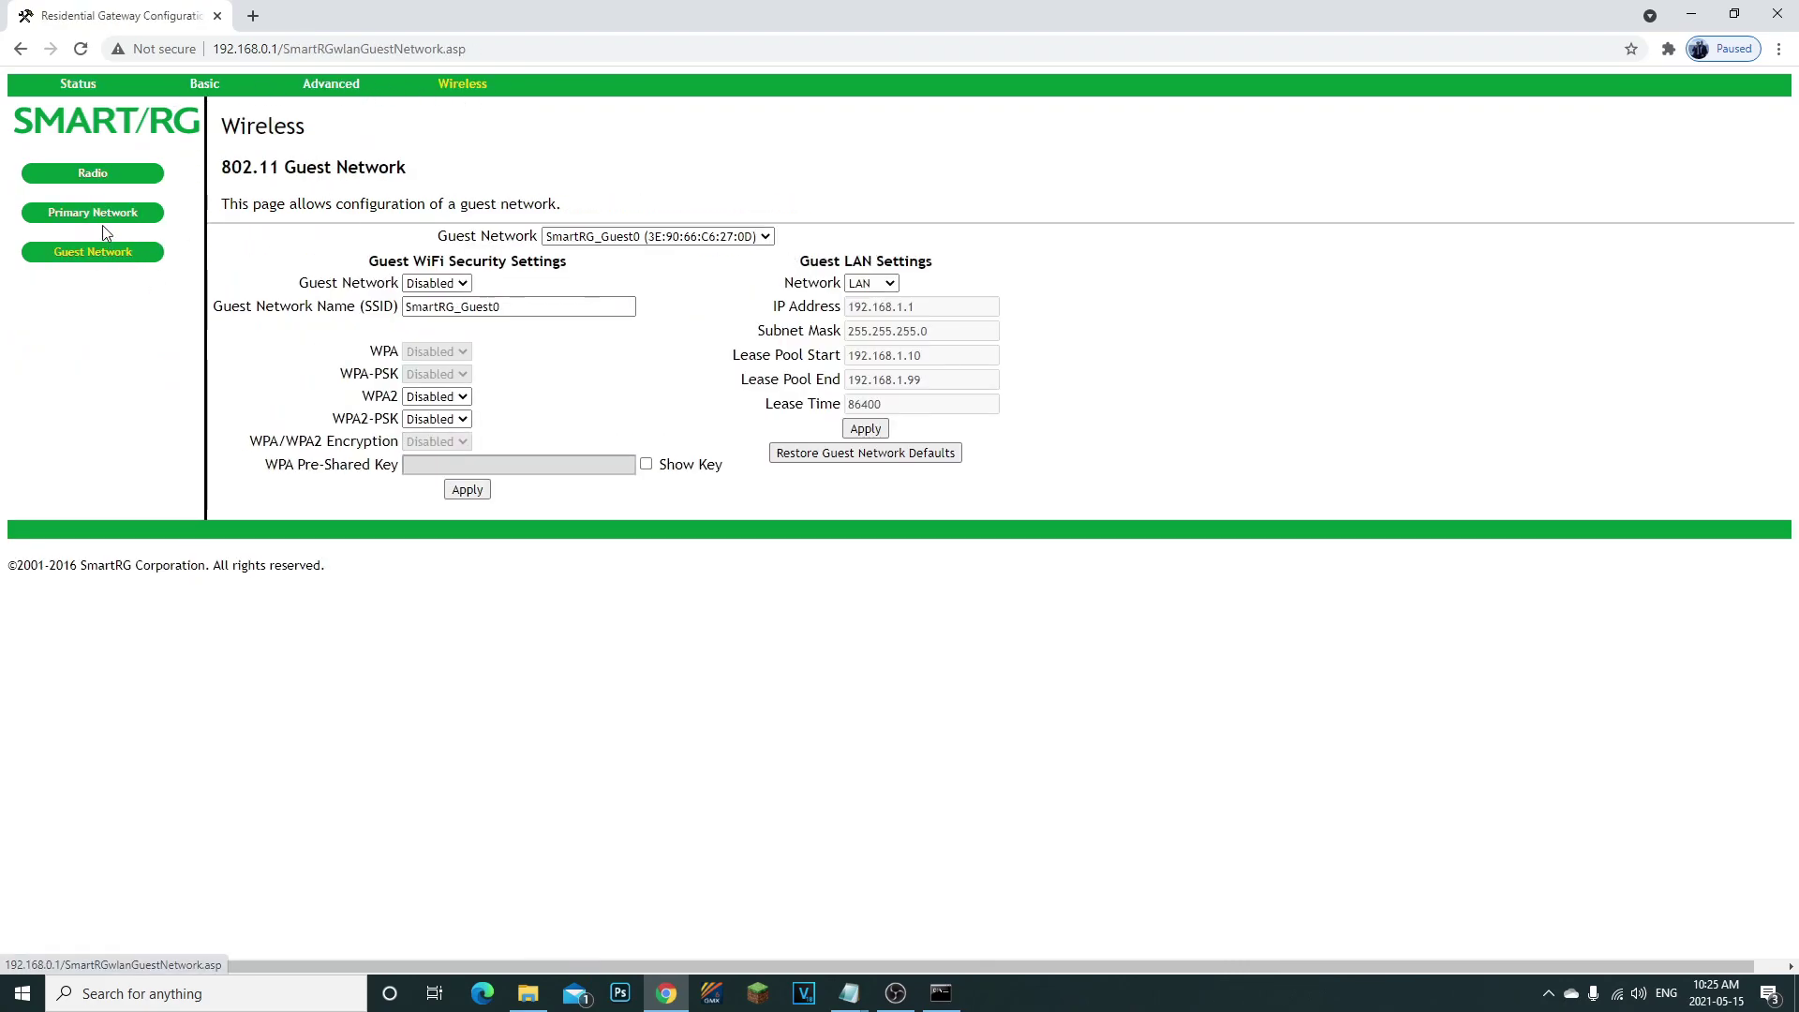
pyautogui.click(93, 173)
# Open the router's advanced Forwarding page and read its description of incoming requests on specific ports
pyautogui.click(335, 87)
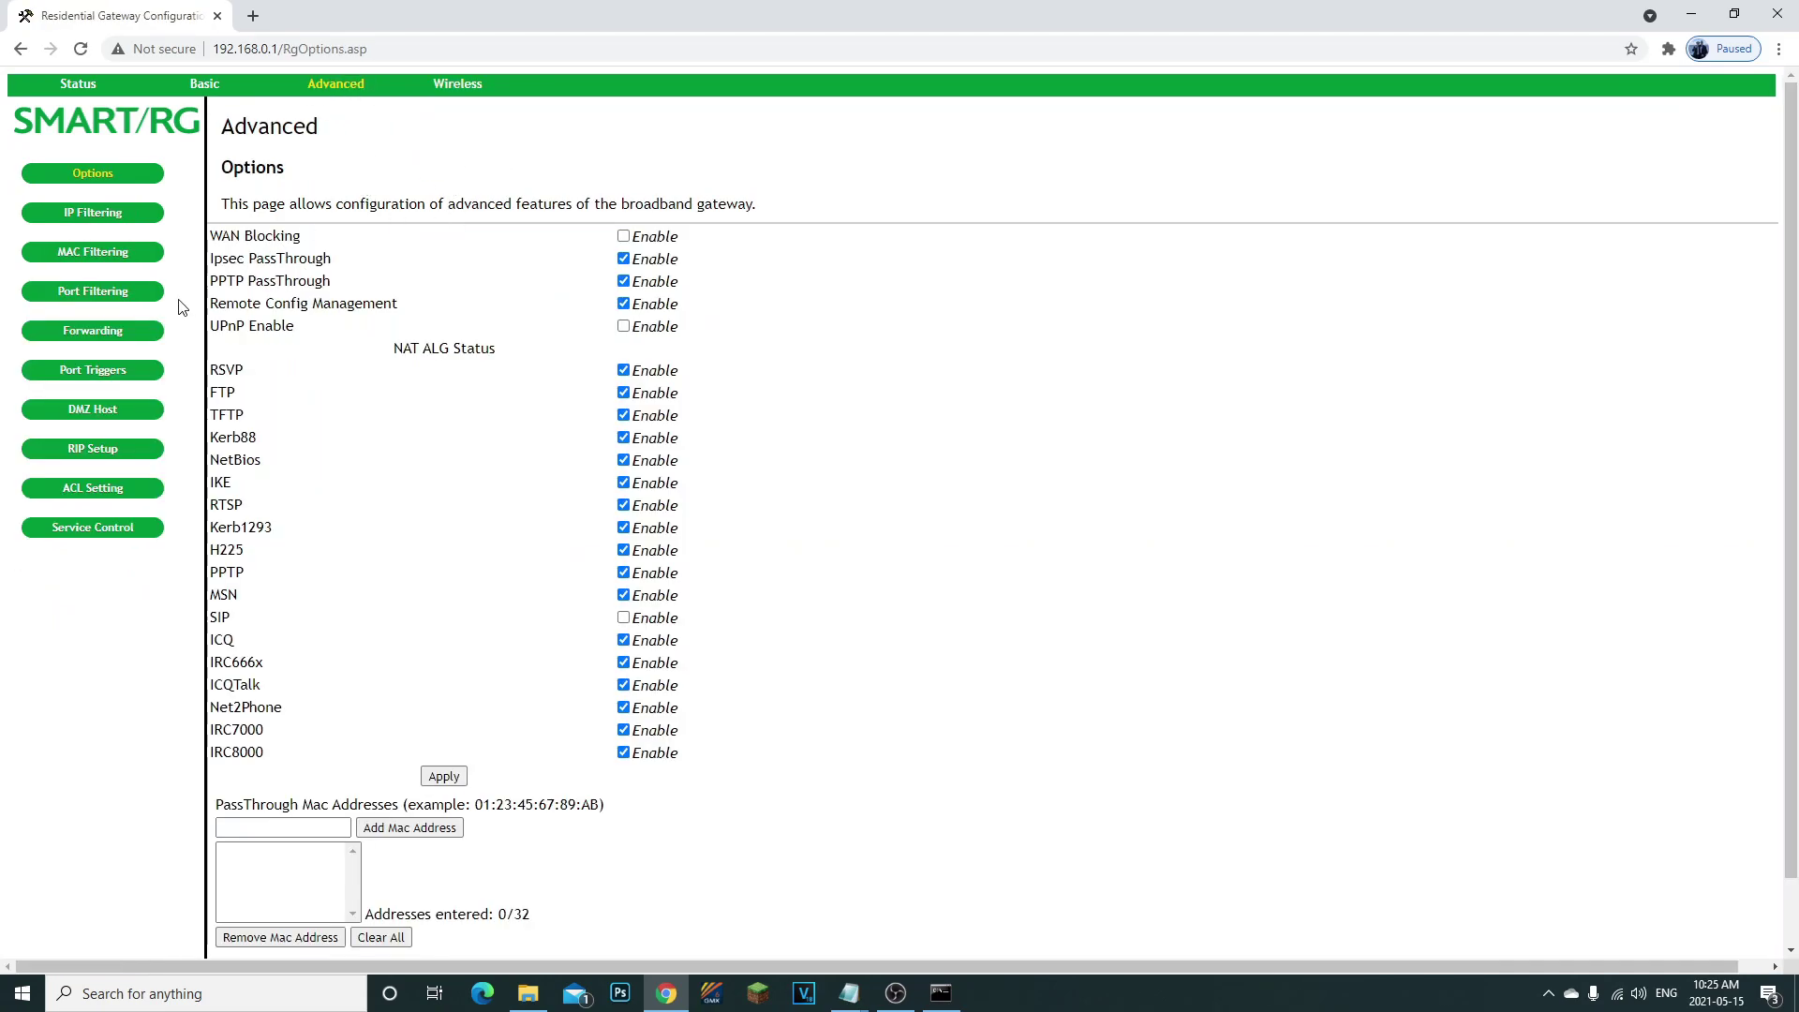
pyautogui.click(115, 340)
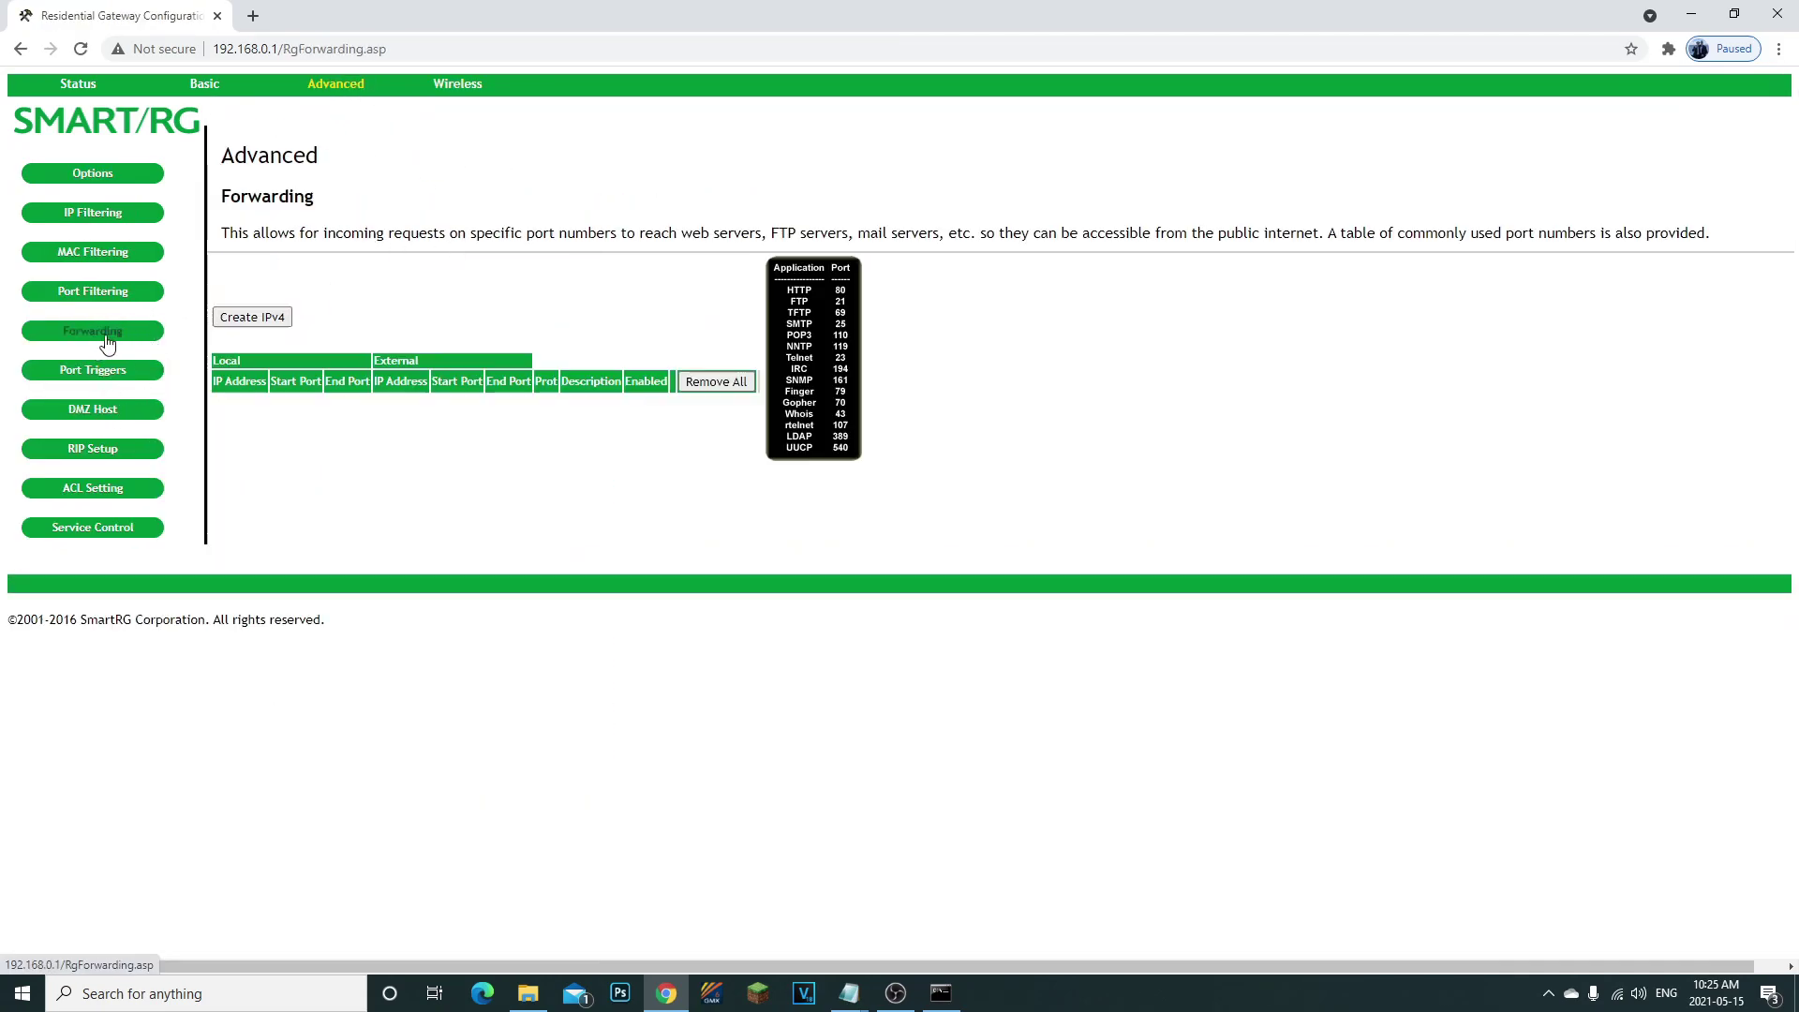
pyautogui.moveTo(345, 234); pyautogui.dragTo(219, 232)
pyautogui.moveTo(856, 233); pyautogui.dragTo(578, 229)
pyautogui.click(388, 230)
pyautogui.moveTo(299, 232); pyautogui.dragTo(710, 231)
pyautogui.click(588, 272)
pyautogui.moveTo(388, 232); pyautogui.dragTo(622, 231)
pyautogui.click(434, 264)
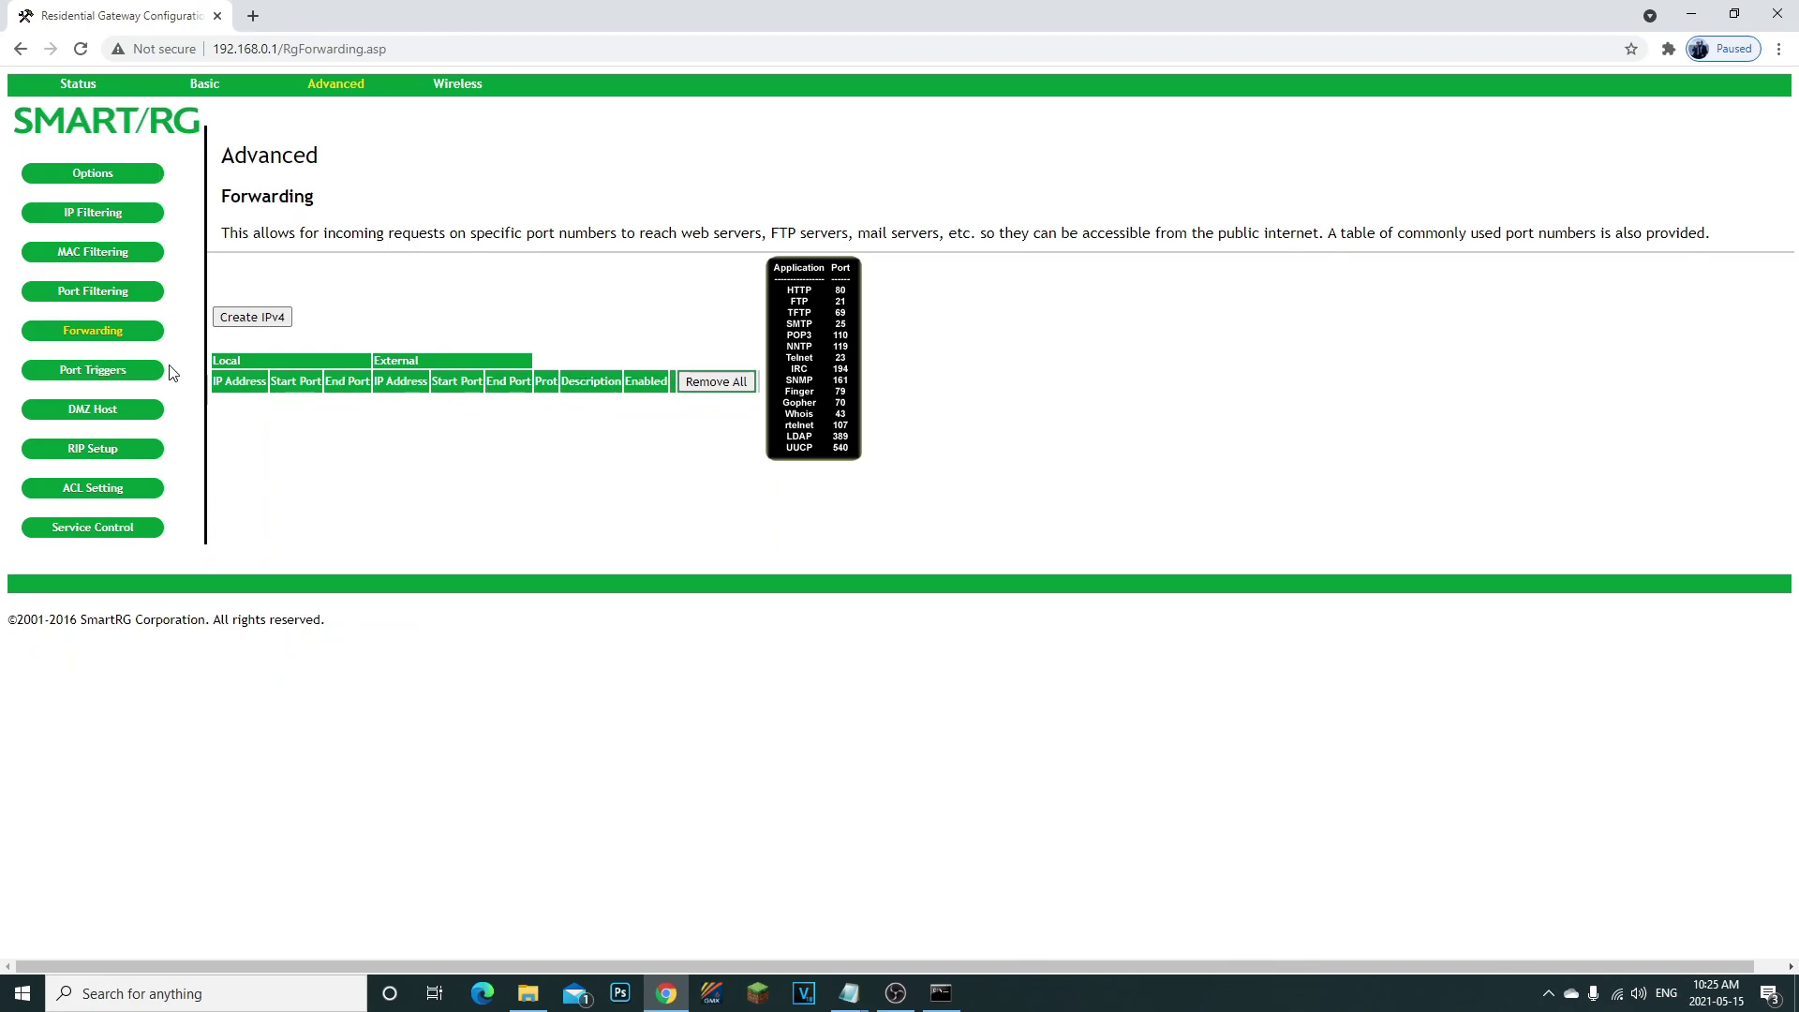
# Create an IPv4 forwarding rule and set its Local IP and External IP to the IPv4 address copied from the note
pyautogui.click(269, 320)
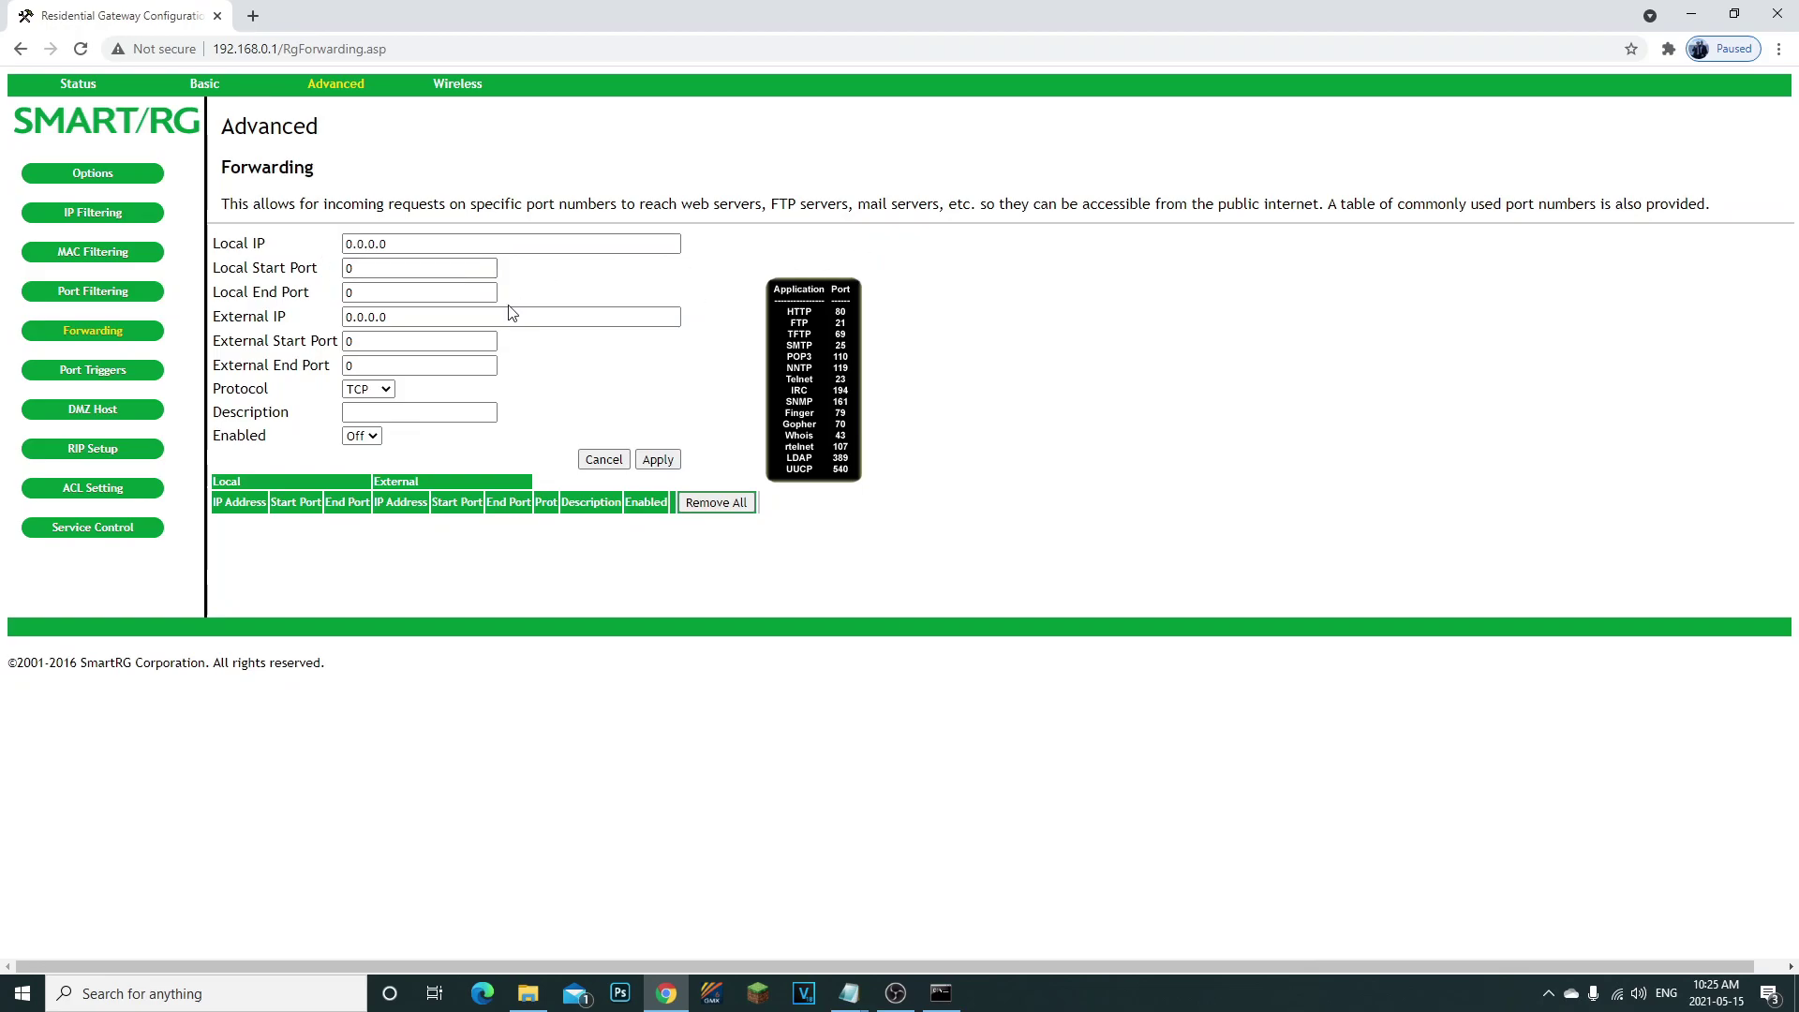
pyautogui.click(849, 992)
pyautogui.moveTo(905, 358); pyautogui.dragTo(1798, 342)
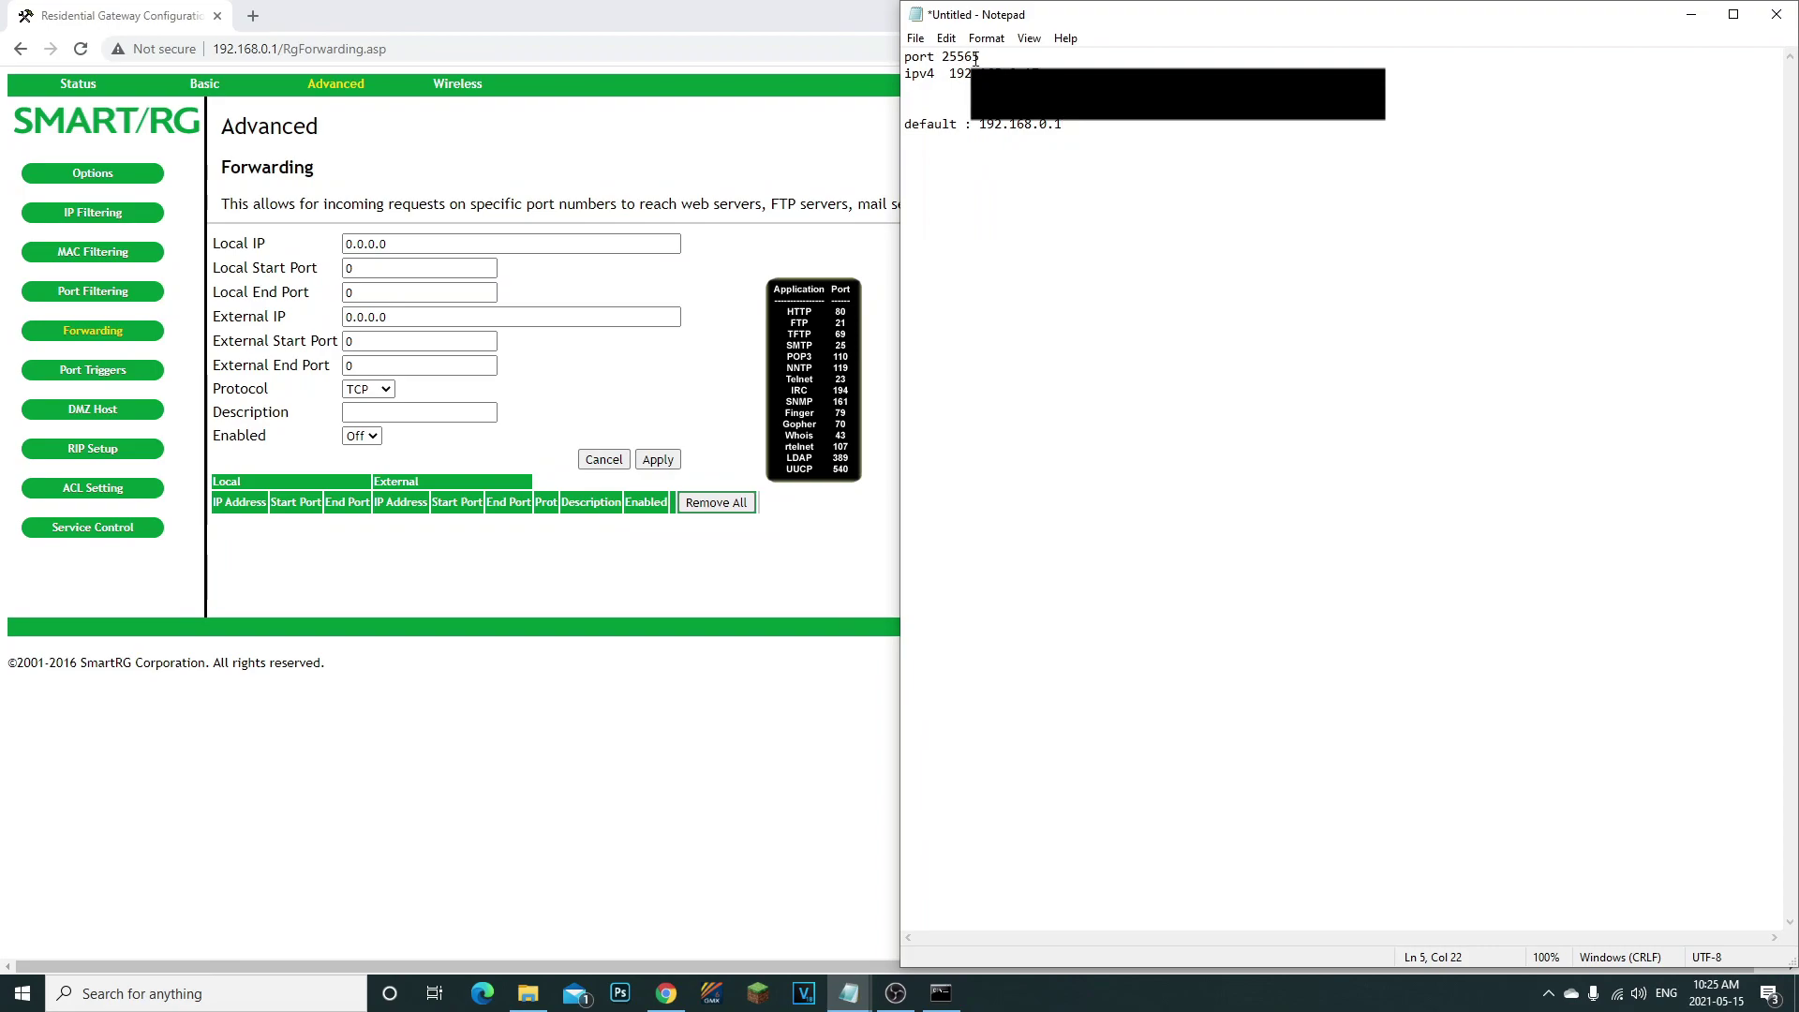
pyautogui.moveTo(952, 75); pyautogui.dragTo(1040, 74)
pyautogui.rightClick(991, 120)
pyautogui.click(1087, 127)
pyautogui.doubleClick(379, 244)
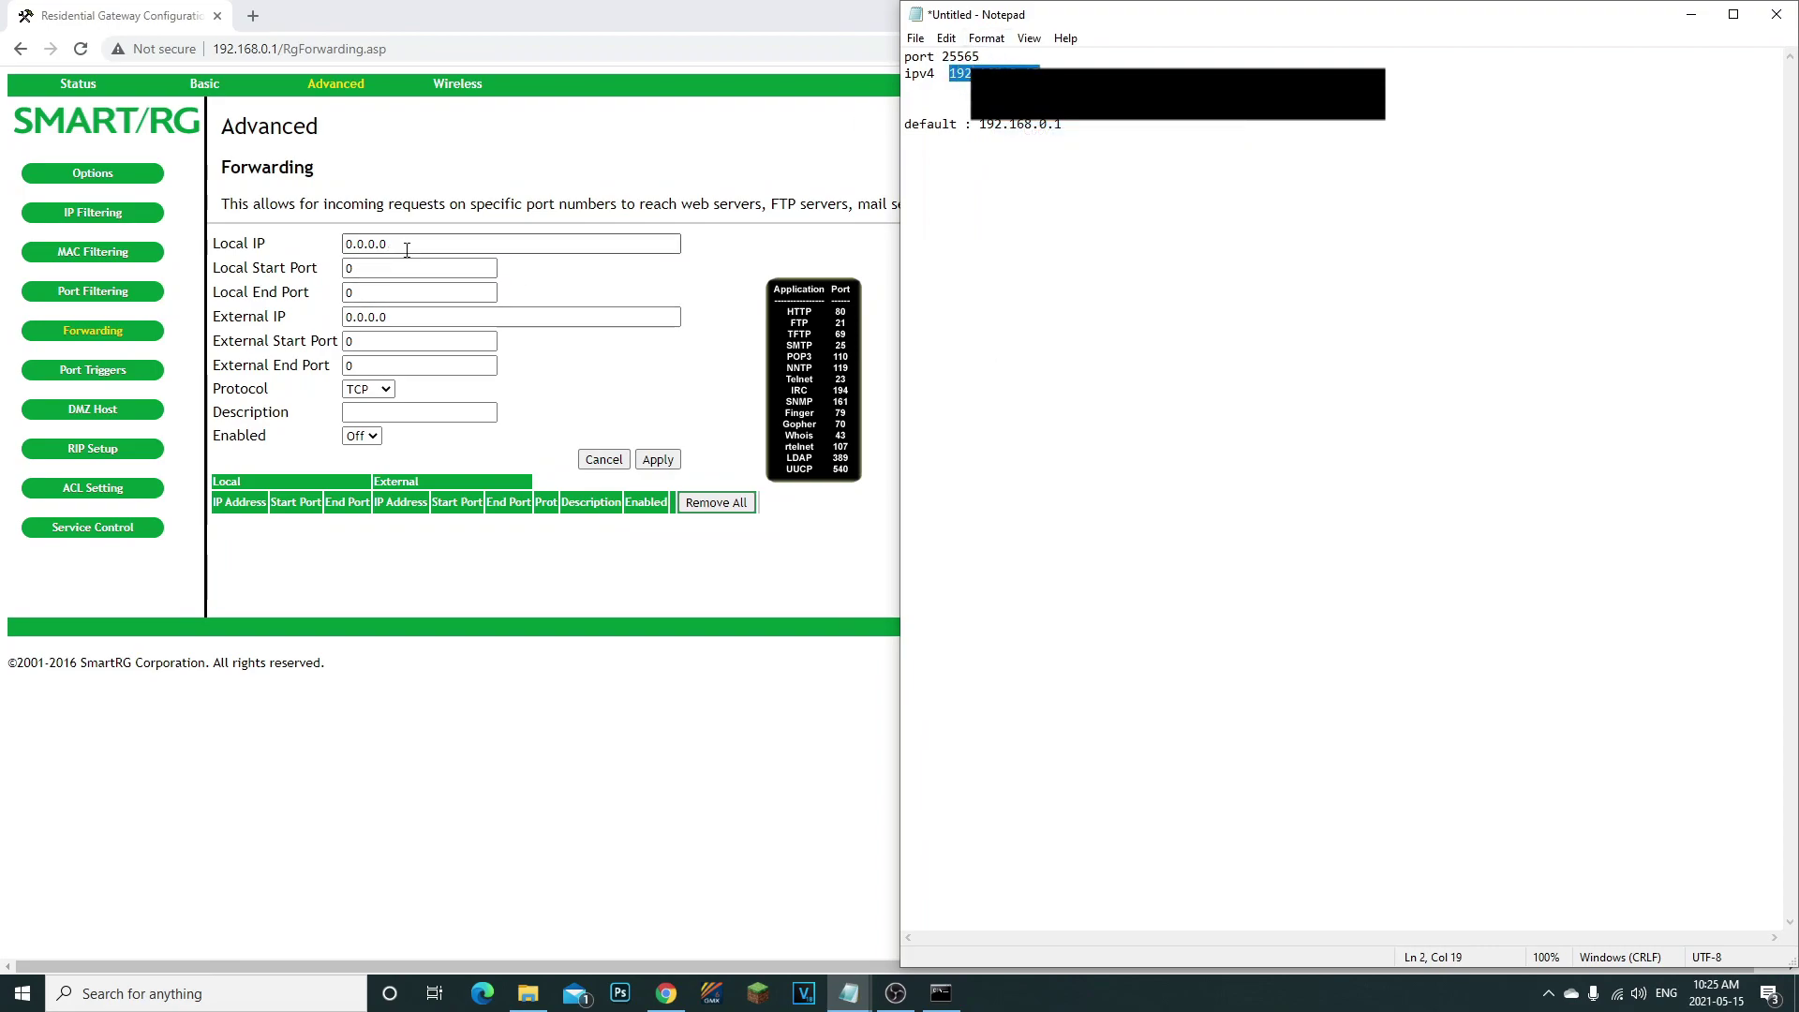
pyautogui.hotkey('ctrl', 'v')
pyautogui.doubleClick(402, 318)
pyautogui.hotkey('ctrl', 'v')
pyautogui.click(1159, 274)
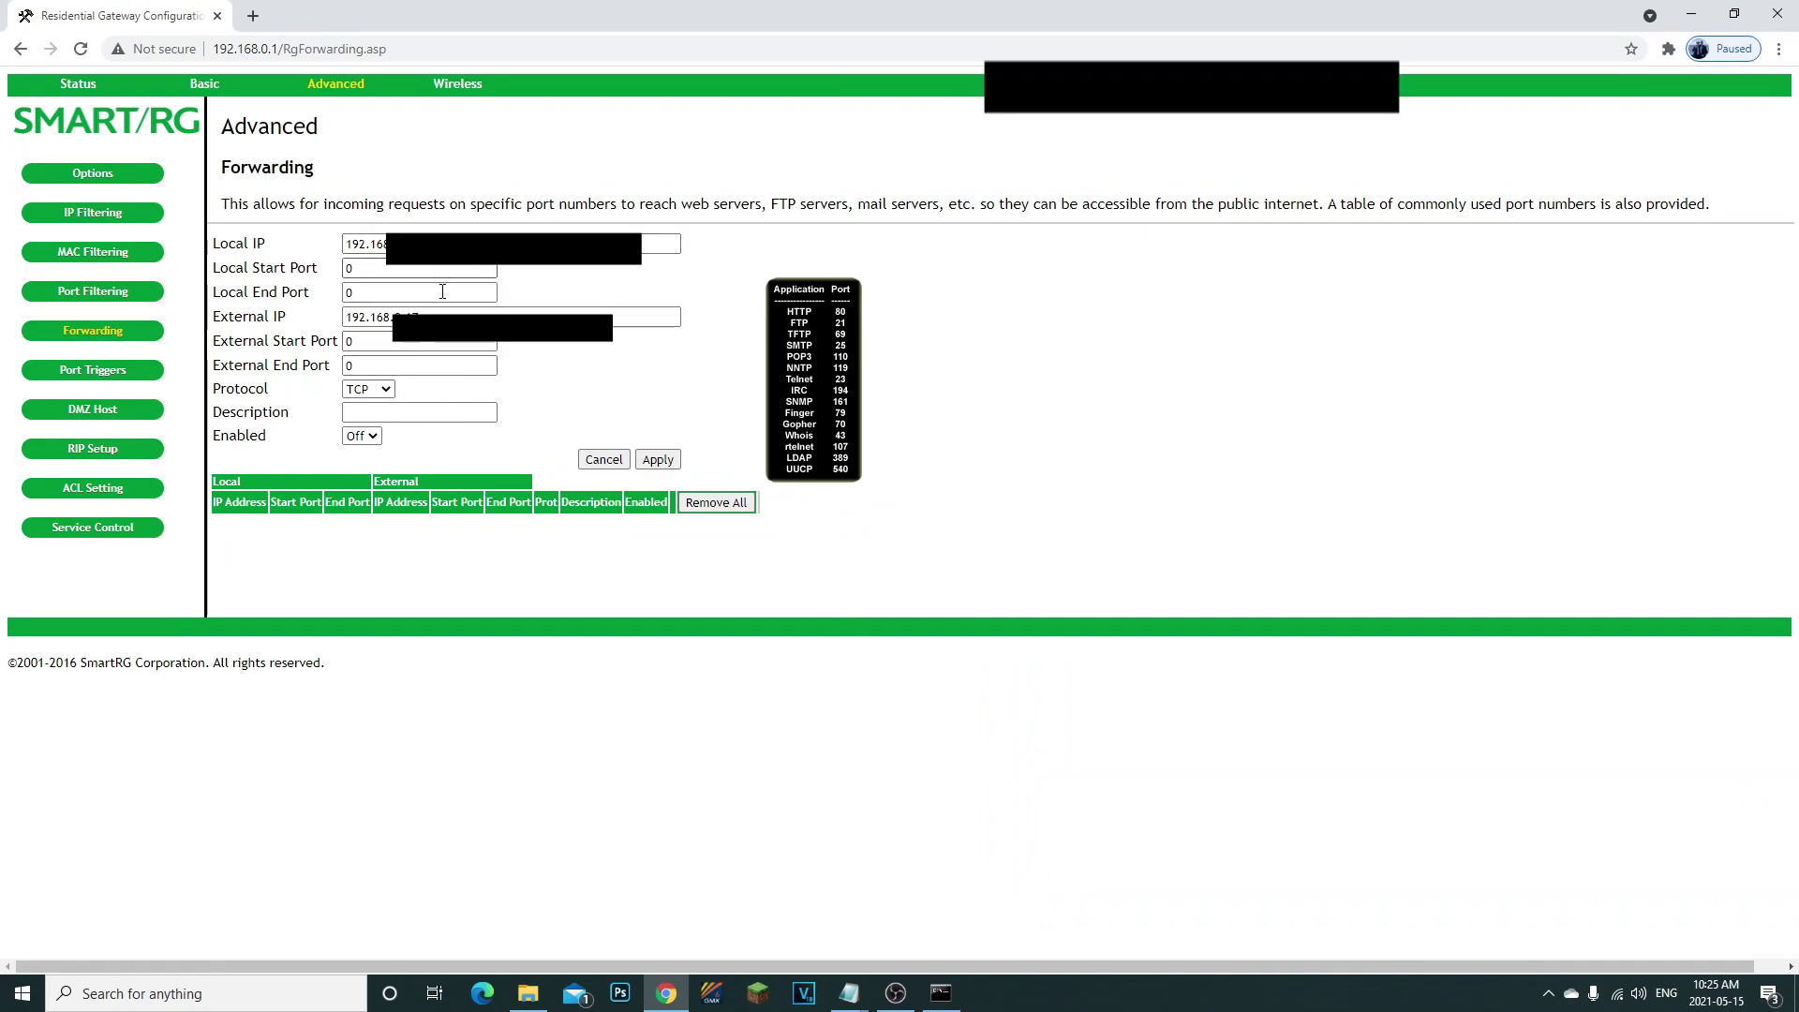
# Copy port 25565 from the note and set it as the rule's Local Start Port and Local End Port
pyautogui.hotkey('alt', 'Tab')
pyautogui.doubleClick(955, 58)
pyautogui.rightClick(955, 58)
pyautogui.click(1000, 119)
pyautogui.doubleClick(374, 269)
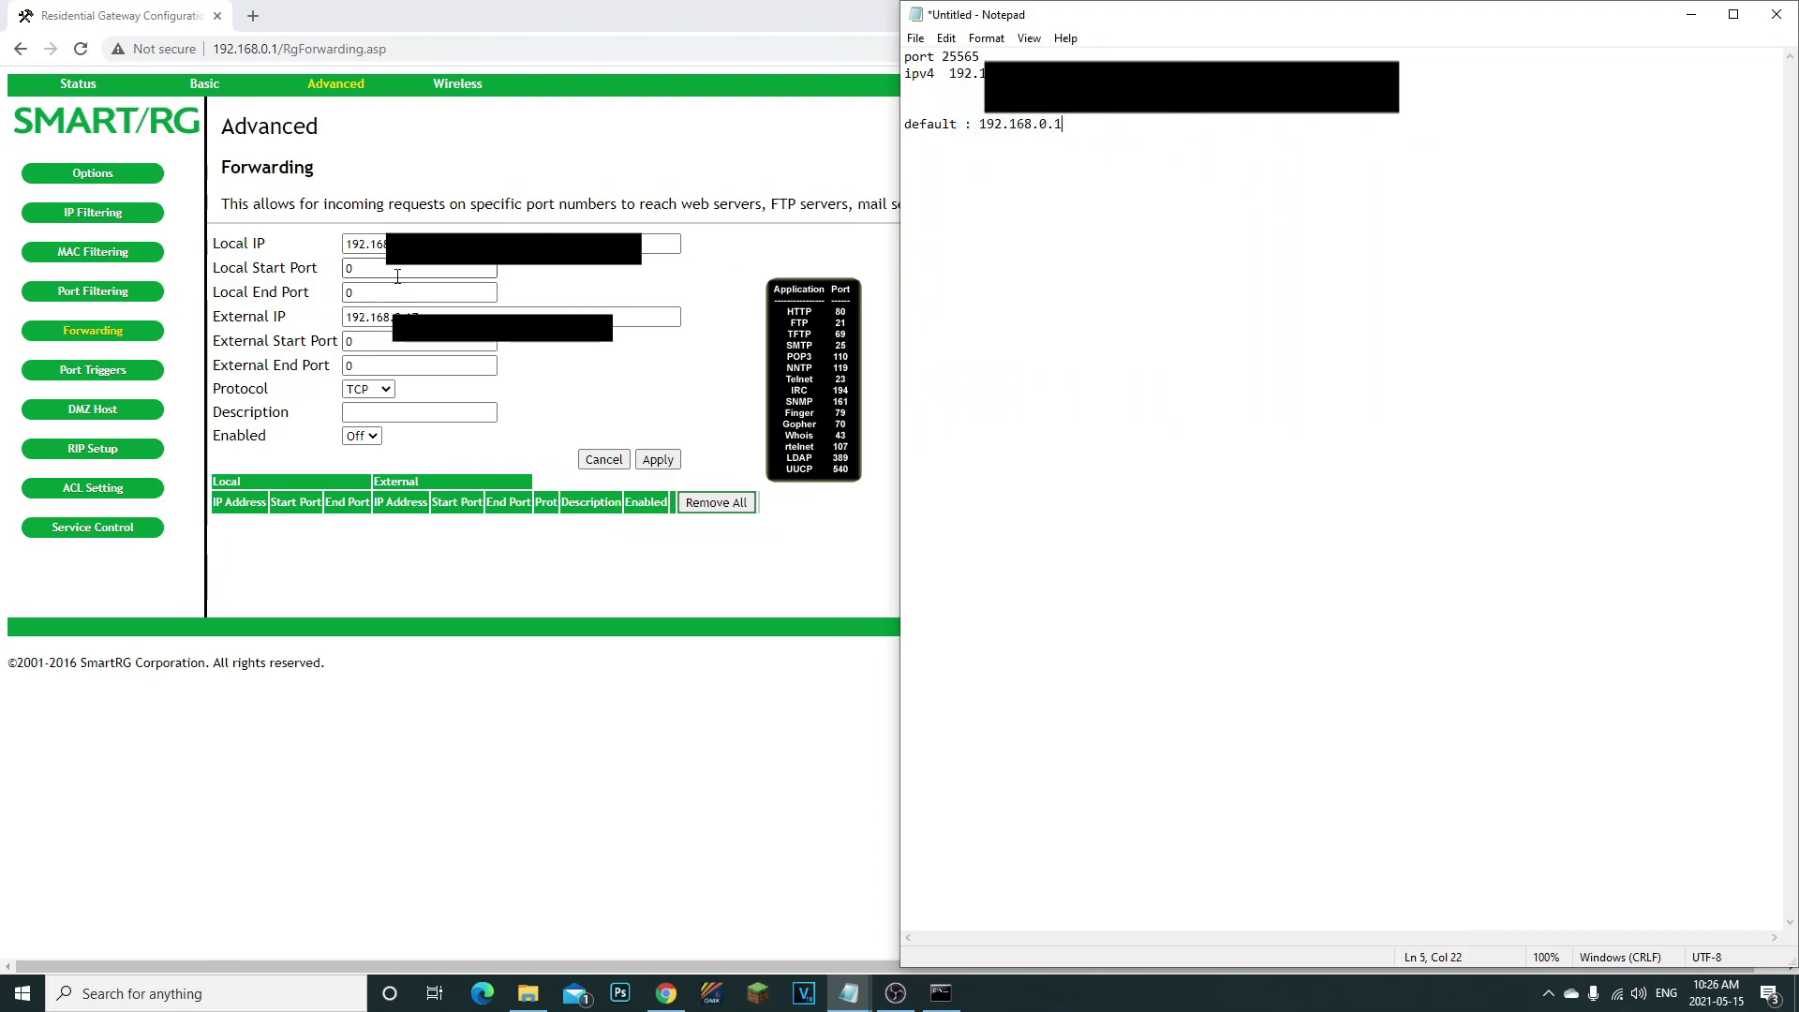
pyautogui.hotkey('ctrl', 'v')
pyautogui.press('Tab')
pyautogui.hotkey('ctrl', 'v')
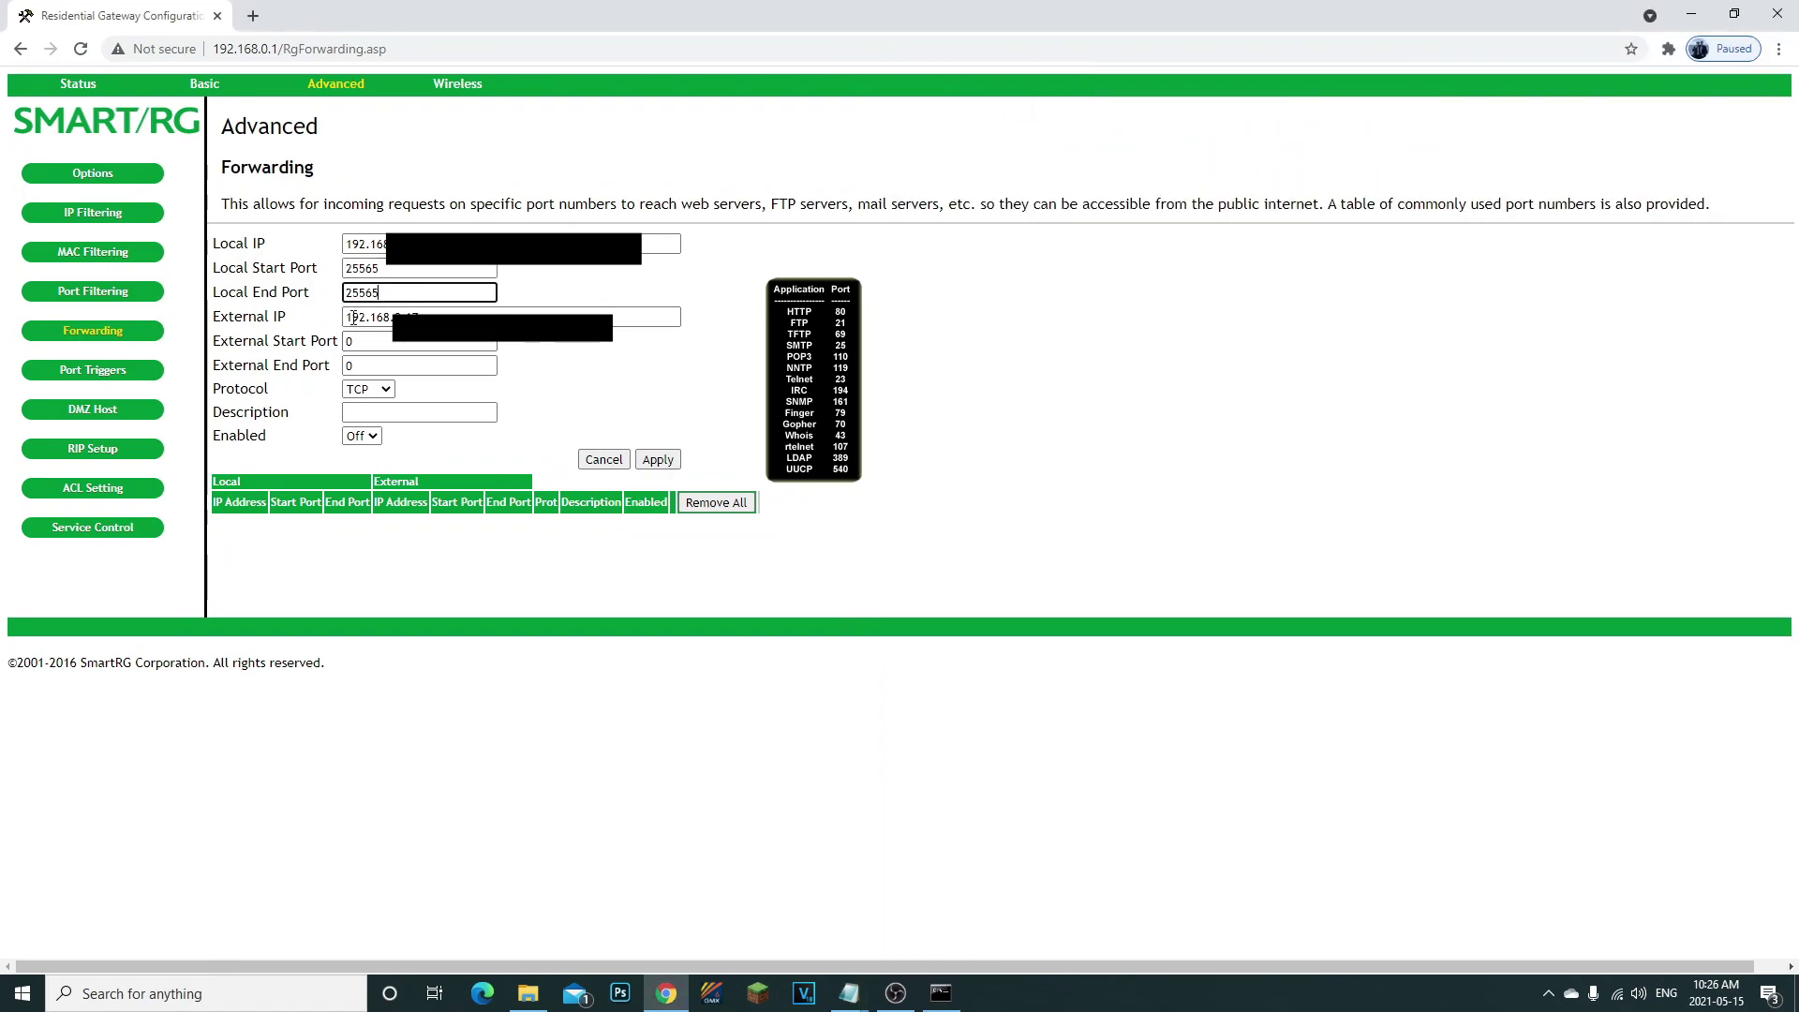
# Set the rule's External Start Port and External End Port to 25565
pyautogui.doubleClick(386, 341)
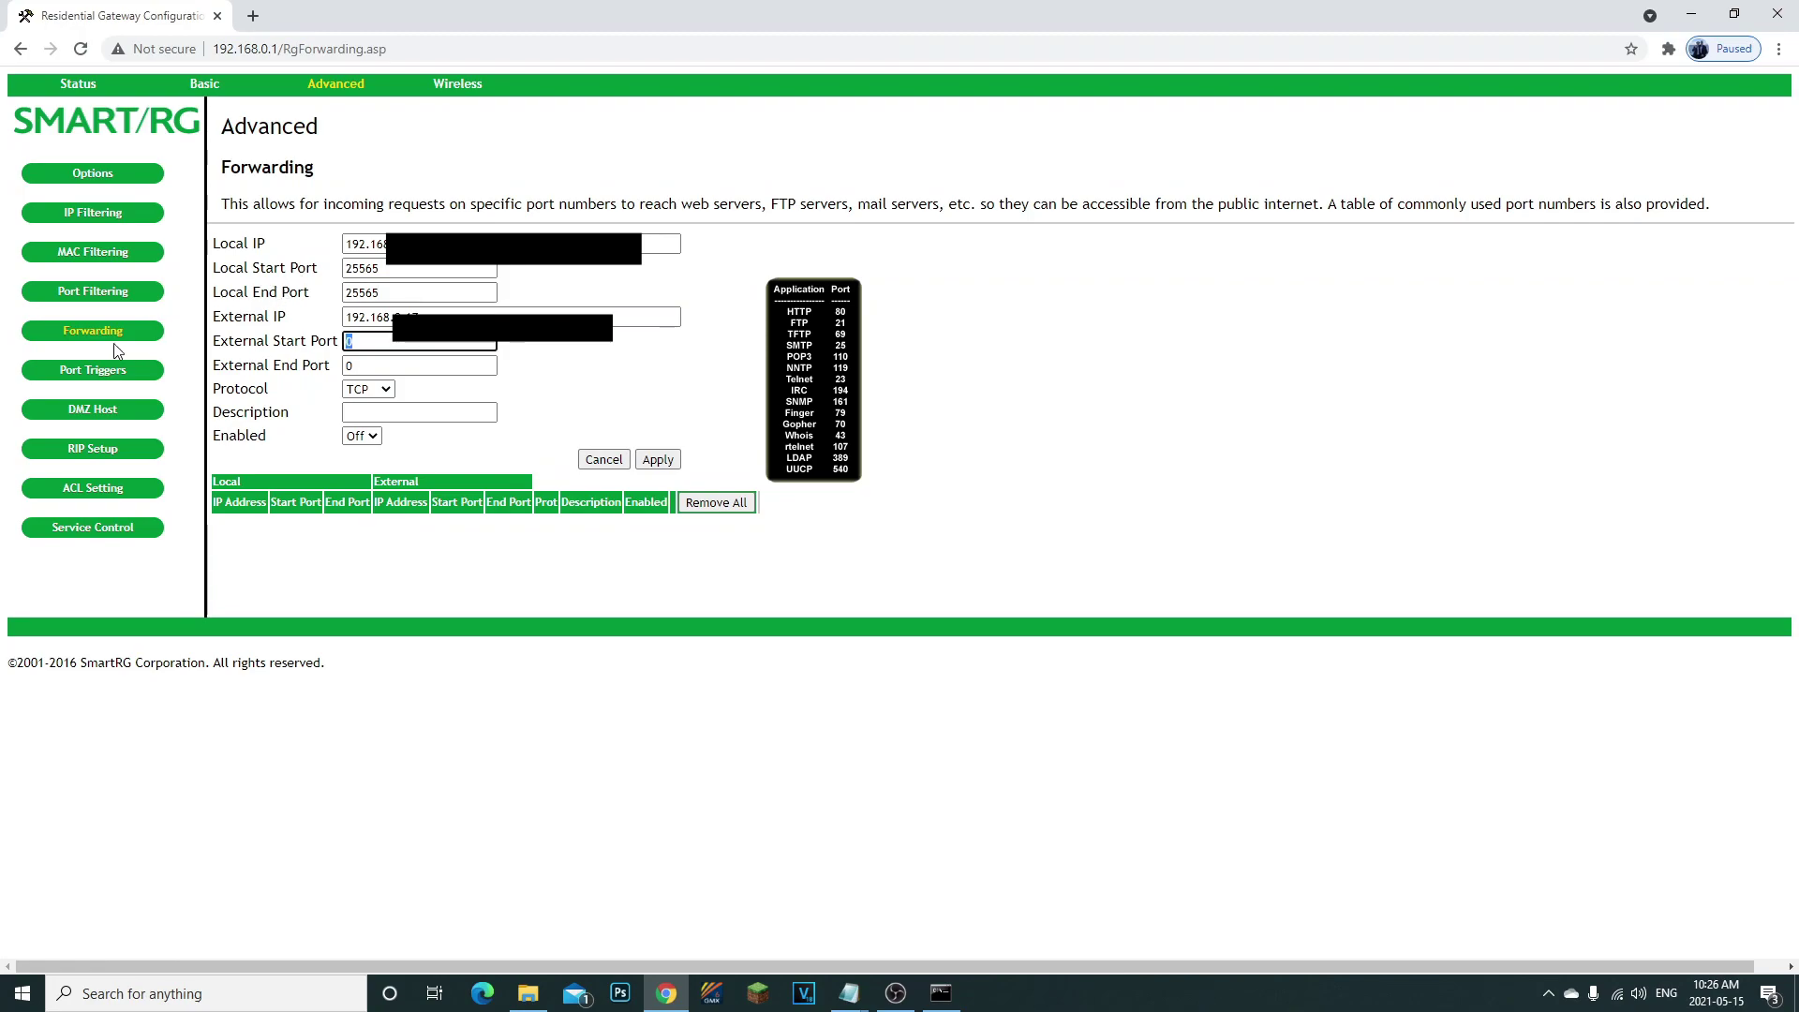
pyautogui.hotkey('ctrl', 'v')
pyautogui.press('Tab')
pyautogui.hotkey('ctrl', 'v')
pyautogui.click(508, 412)
pyautogui.moveTo(231, 280); pyautogui.dragTo(269, 336)
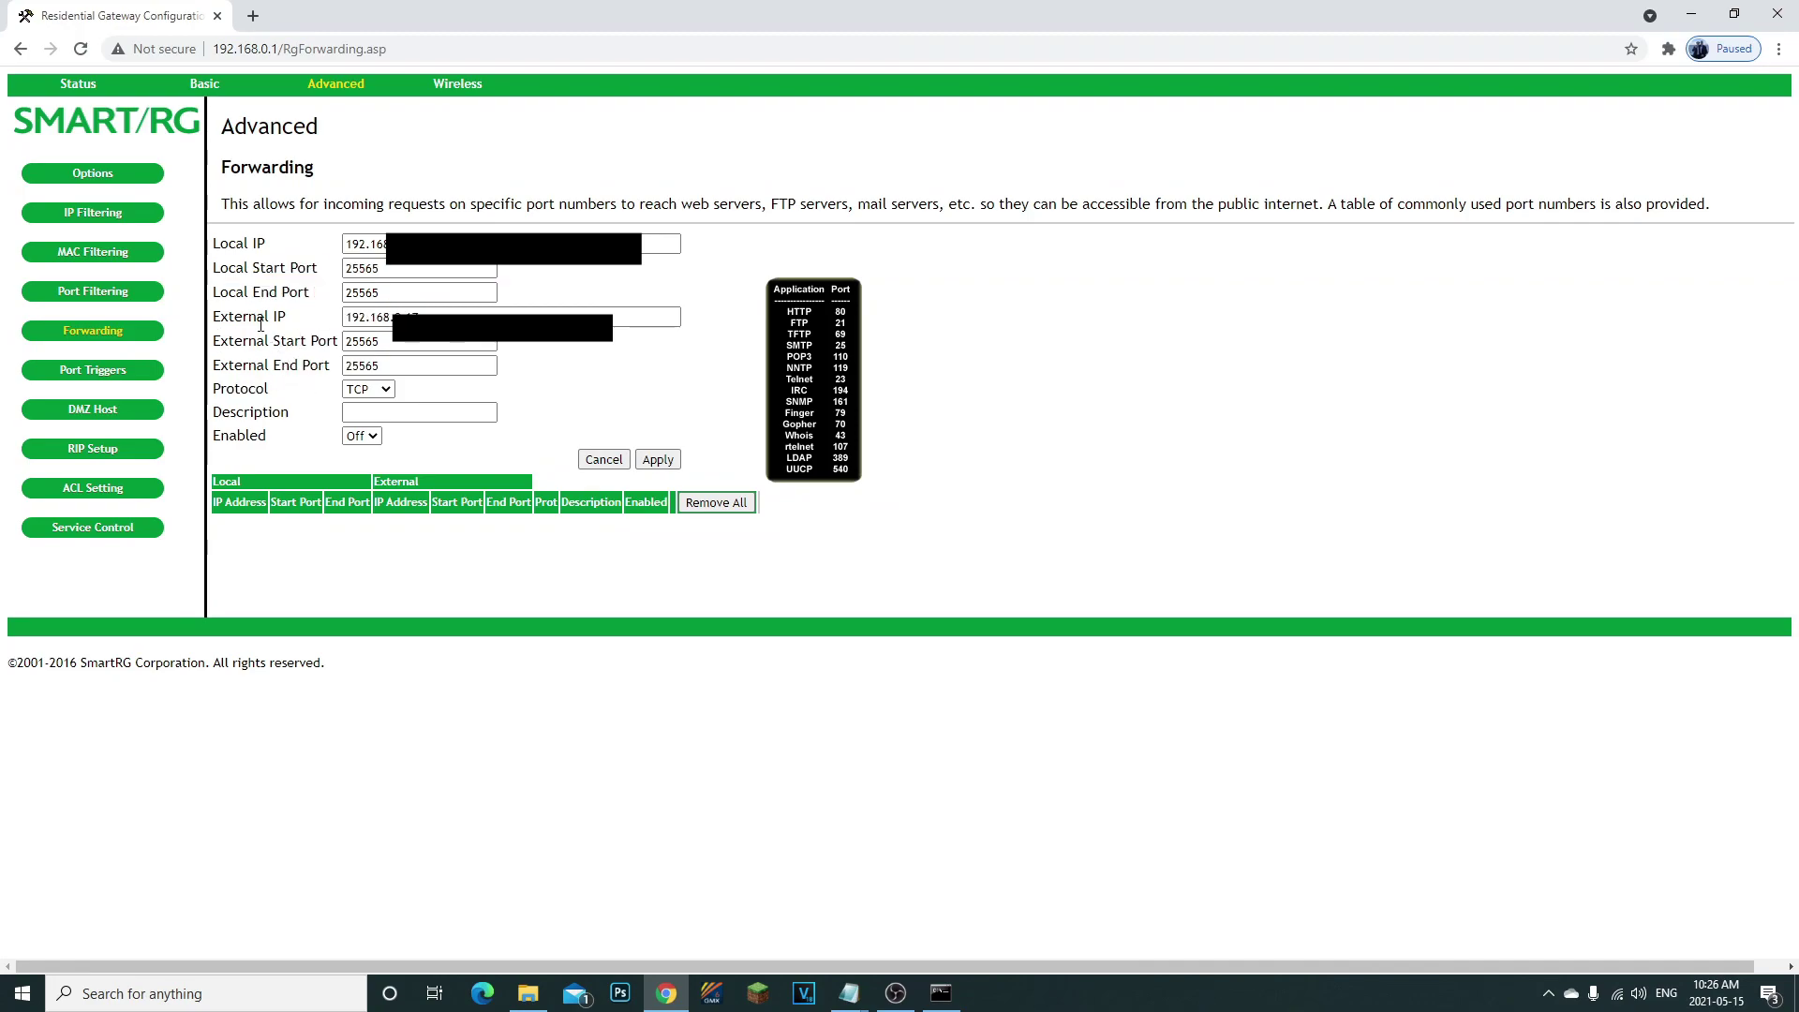
pyautogui.moveTo(215, 260); pyautogui.dragTo(273, 291)
pyautogui.click(286, 291)
# Set the forwarding rule's protocol to BOTH
pyautogui.doubleClick(263, 384)
pyautogui.click(367, 389)
pyautogui.click(359, 440)
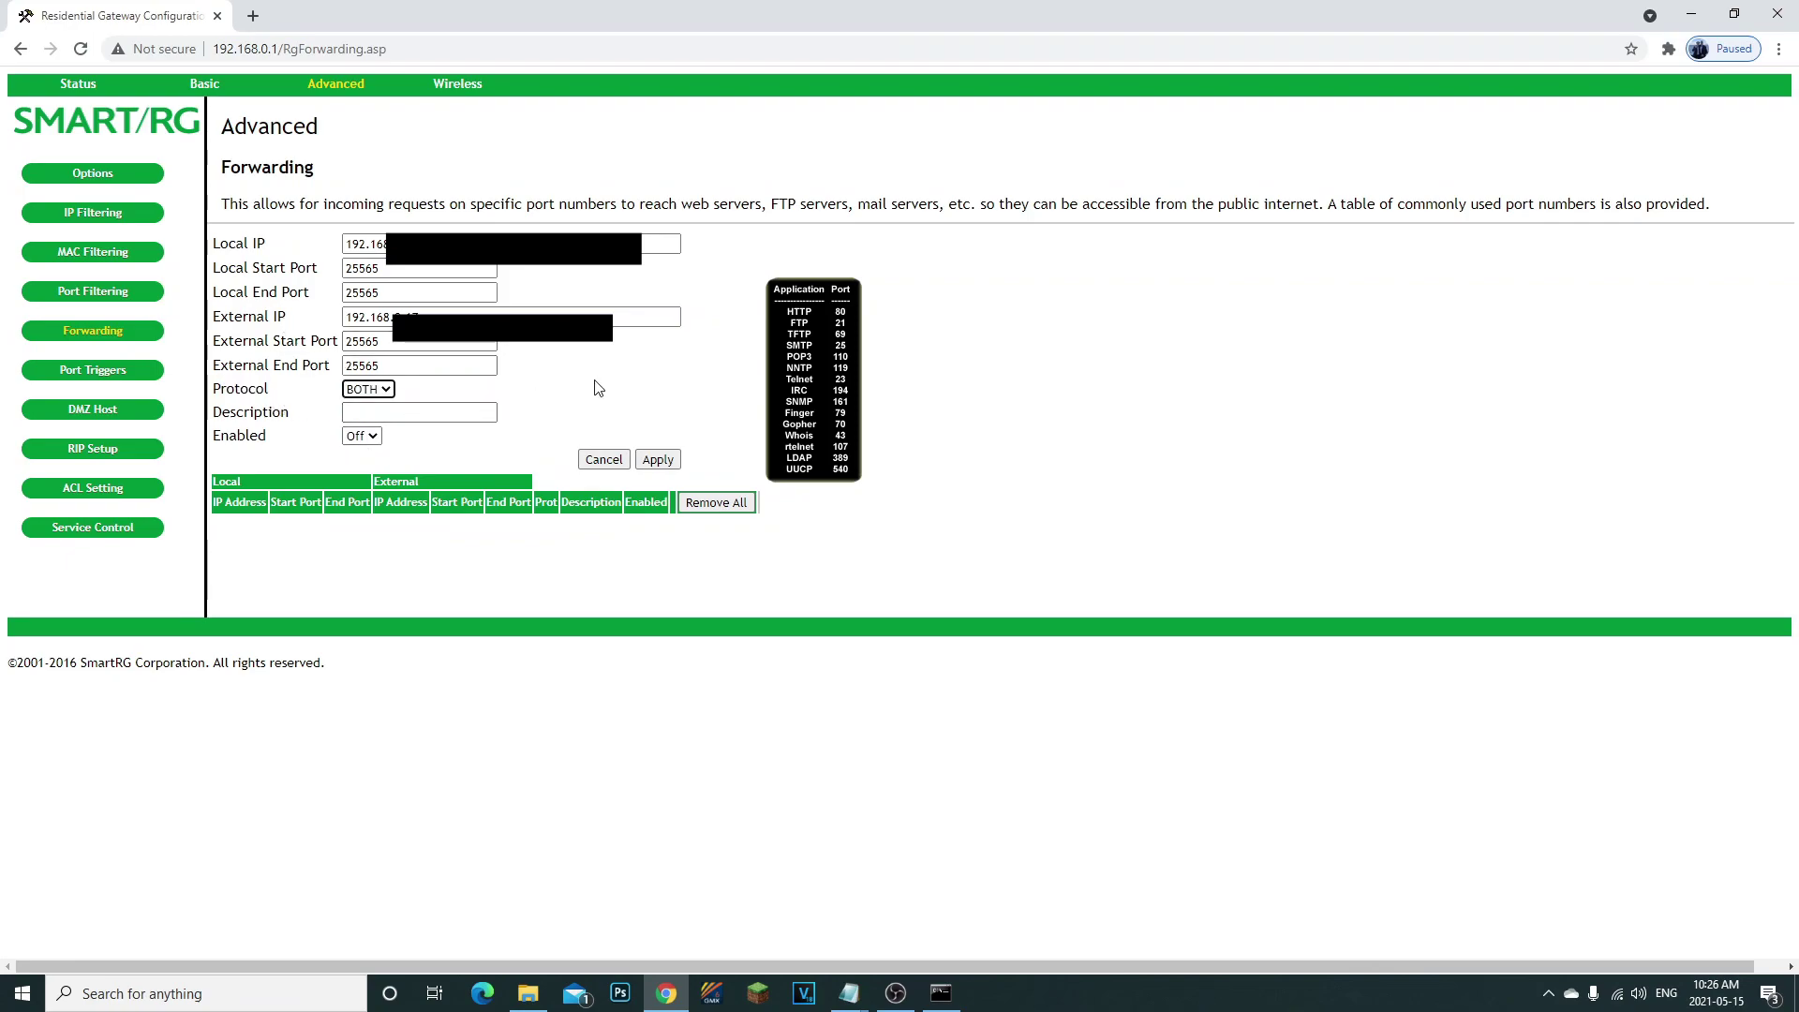
pyautogui.click(368, 389)
pyautogui.click(359, 407)
pyautogui.click(427, 400)
pyautogui.click(367, 389)
pyautogui.click(375, 420)
pyautogui.click(374, 390)
pyautogui.click(370, 434)
# Enter Minecraft as the rule's description and apply the forwarding rule
pyautogui.click(408, 412)
pyautogui.click(367, 459)
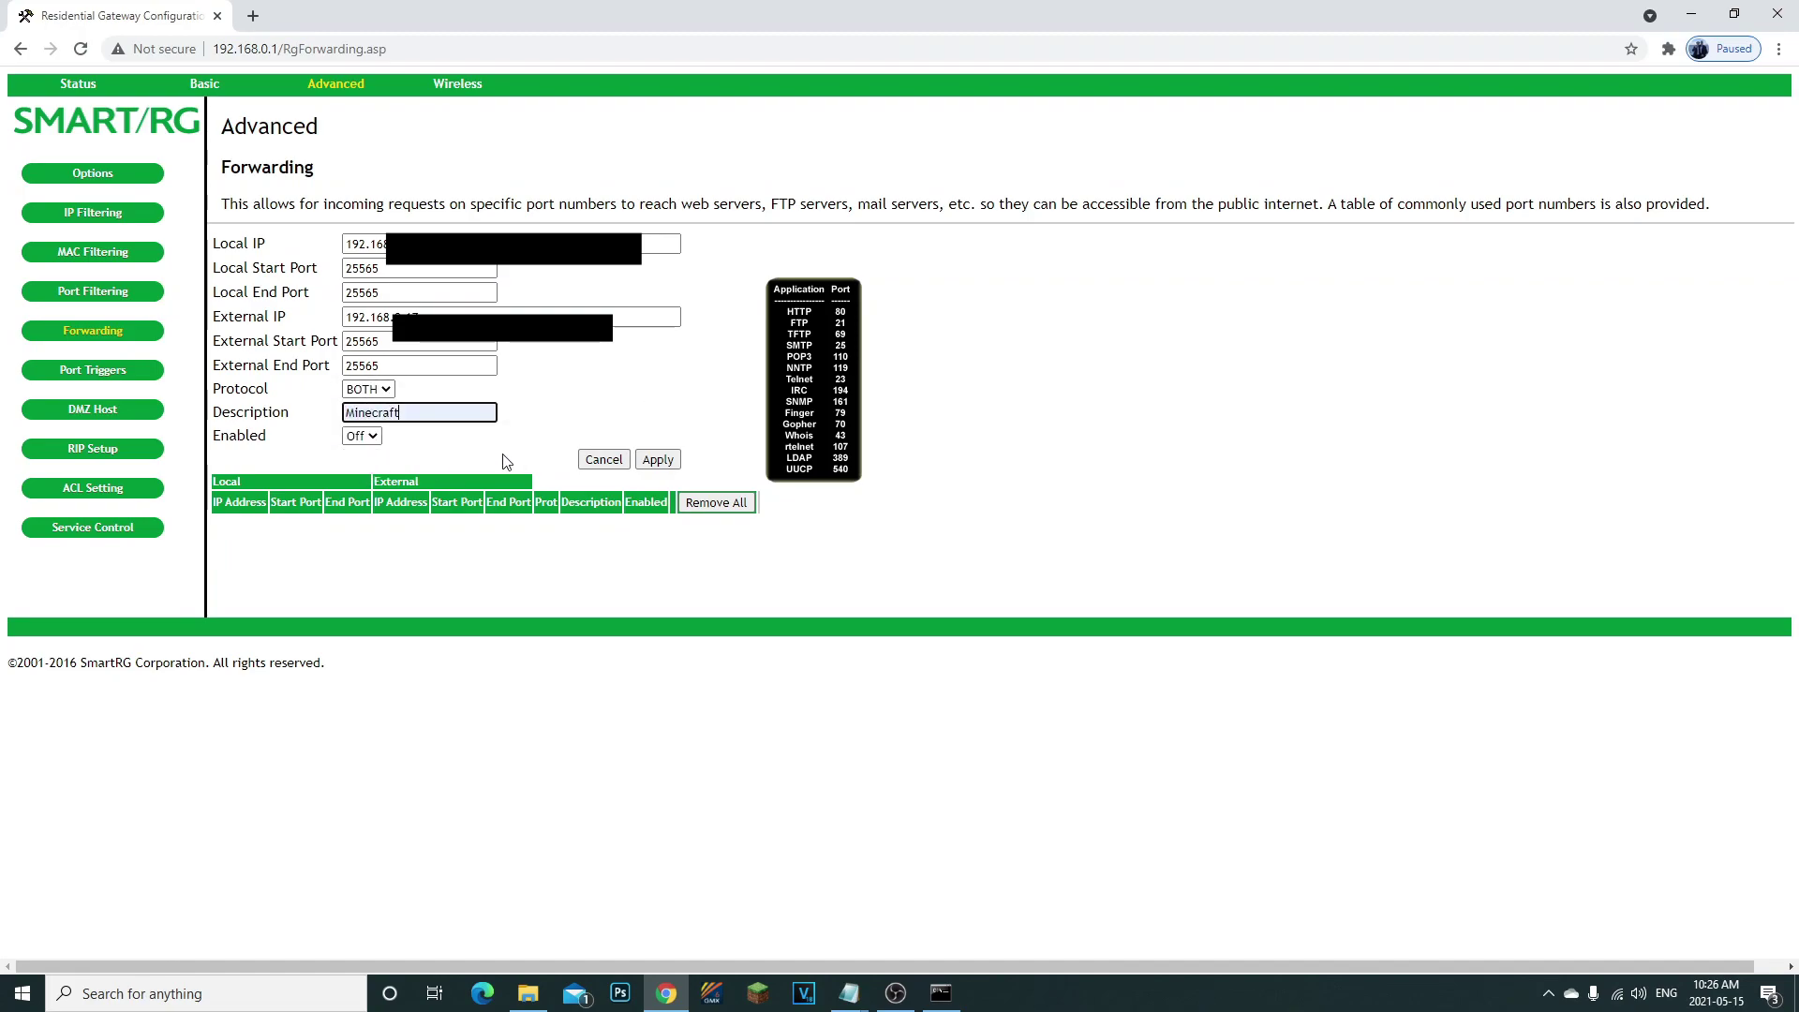
pyautogui.click(658, 459)
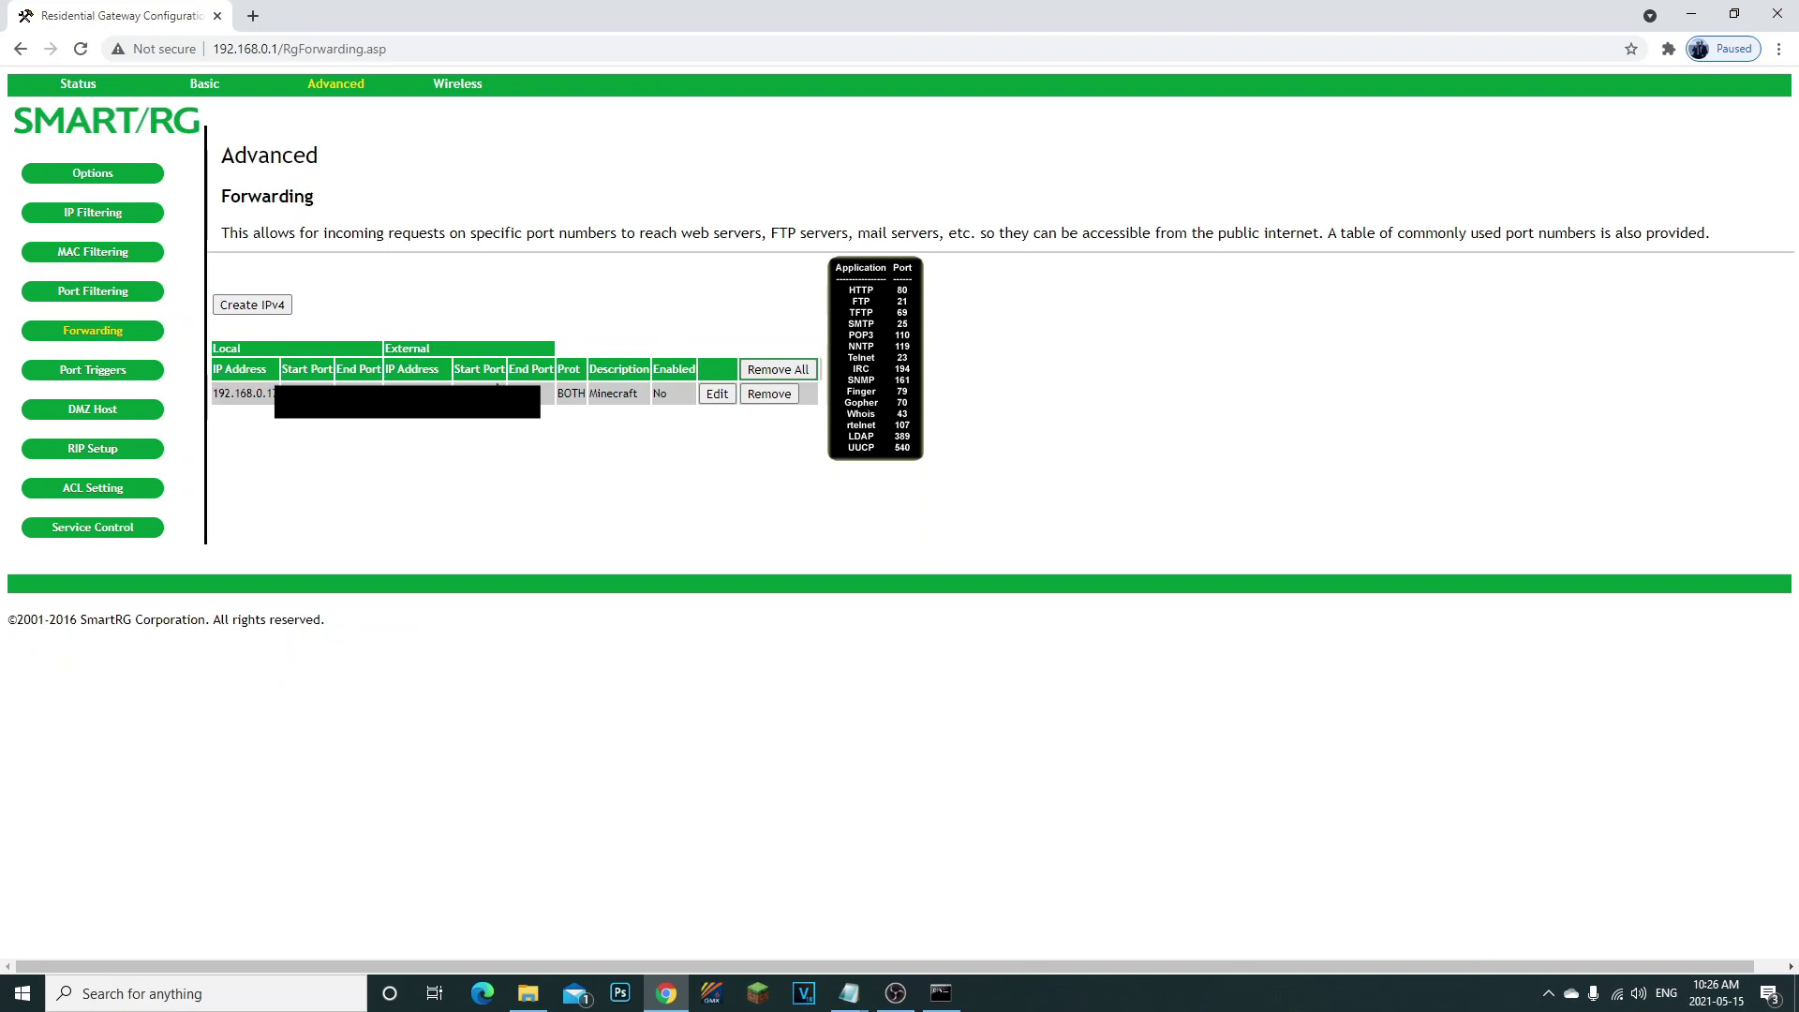
# Clear the note off the screen and reopen the Minecraft forwarding rule in the router page for review
pyautogui.click(1775, 13)
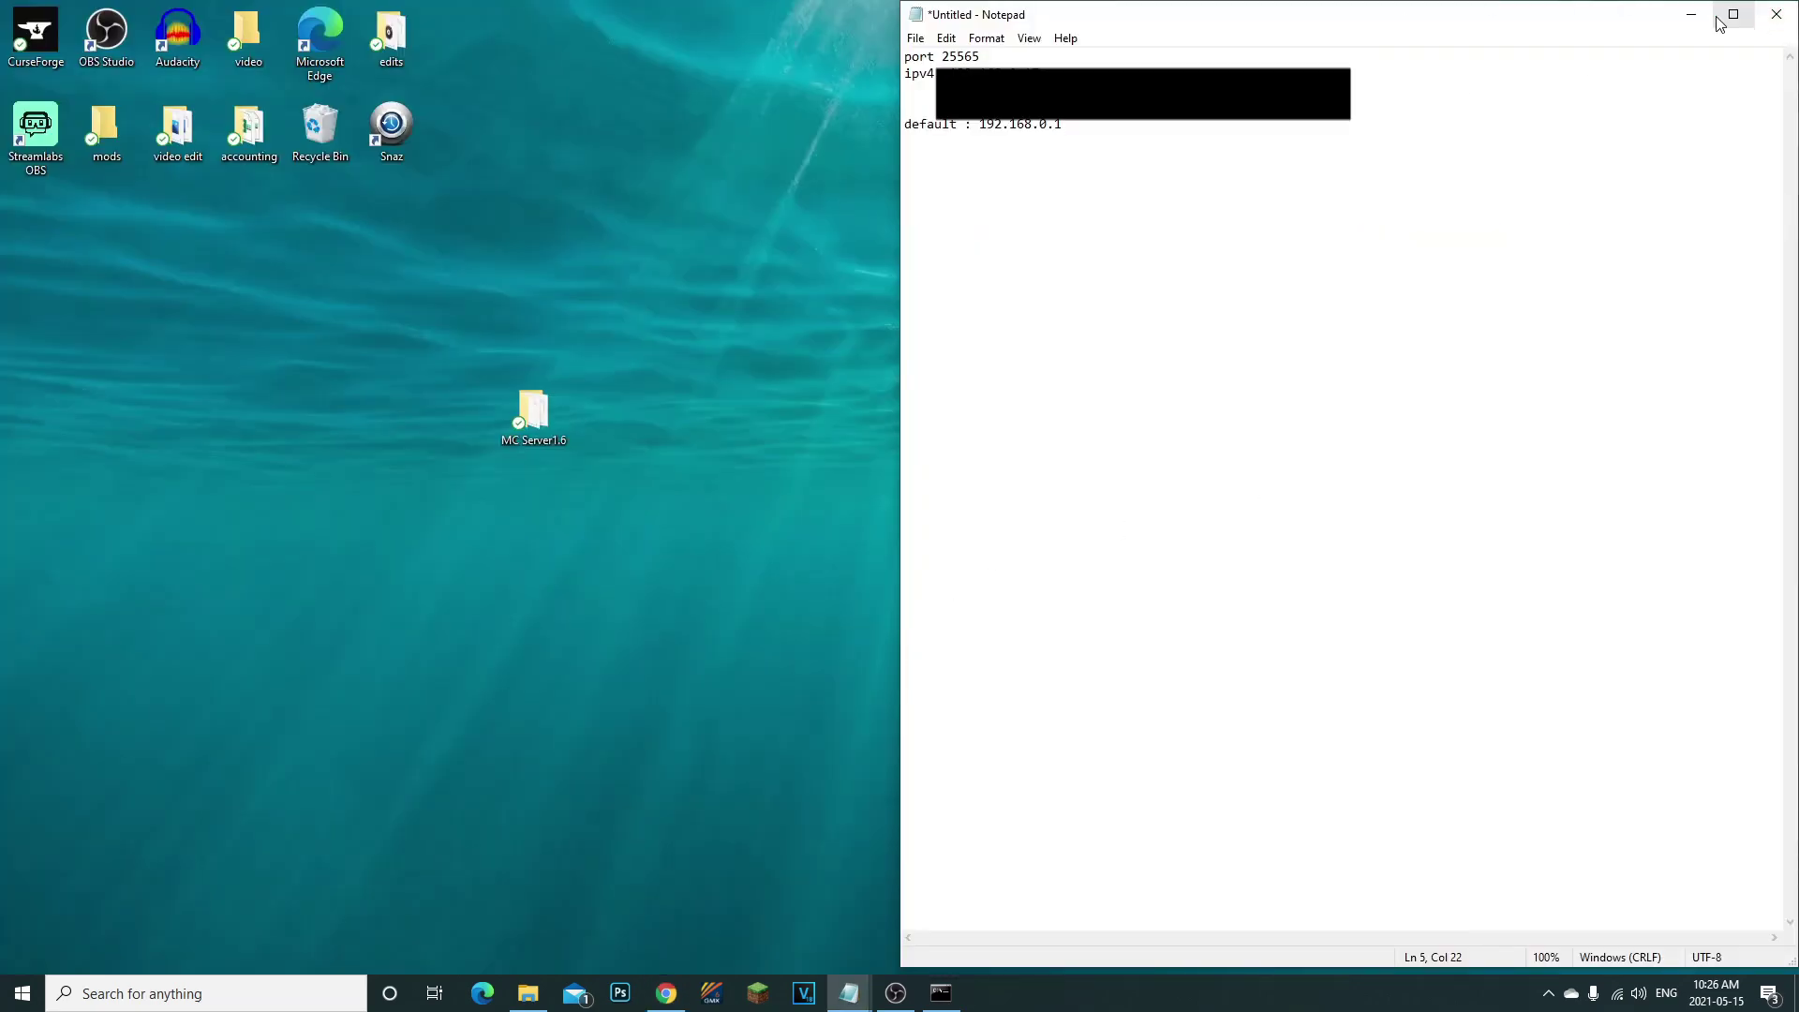
pyautogui.click(1774, 20)
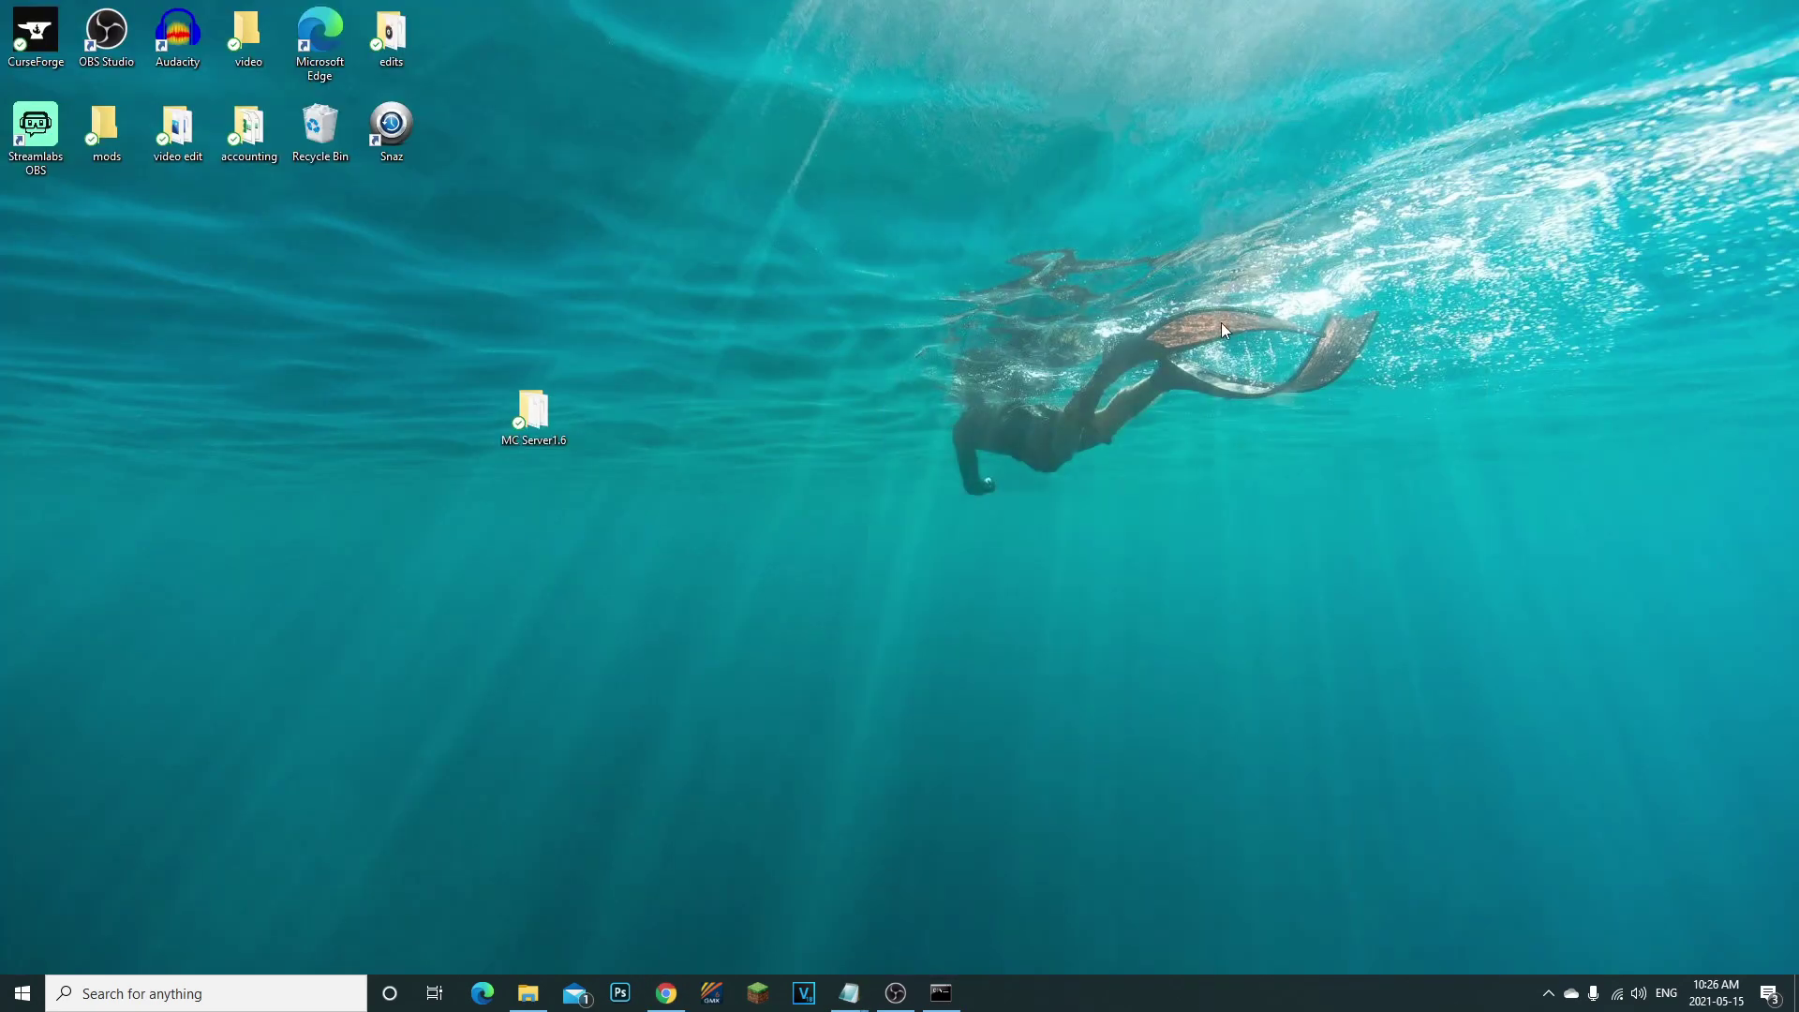
pyautogui.click(666, 993)
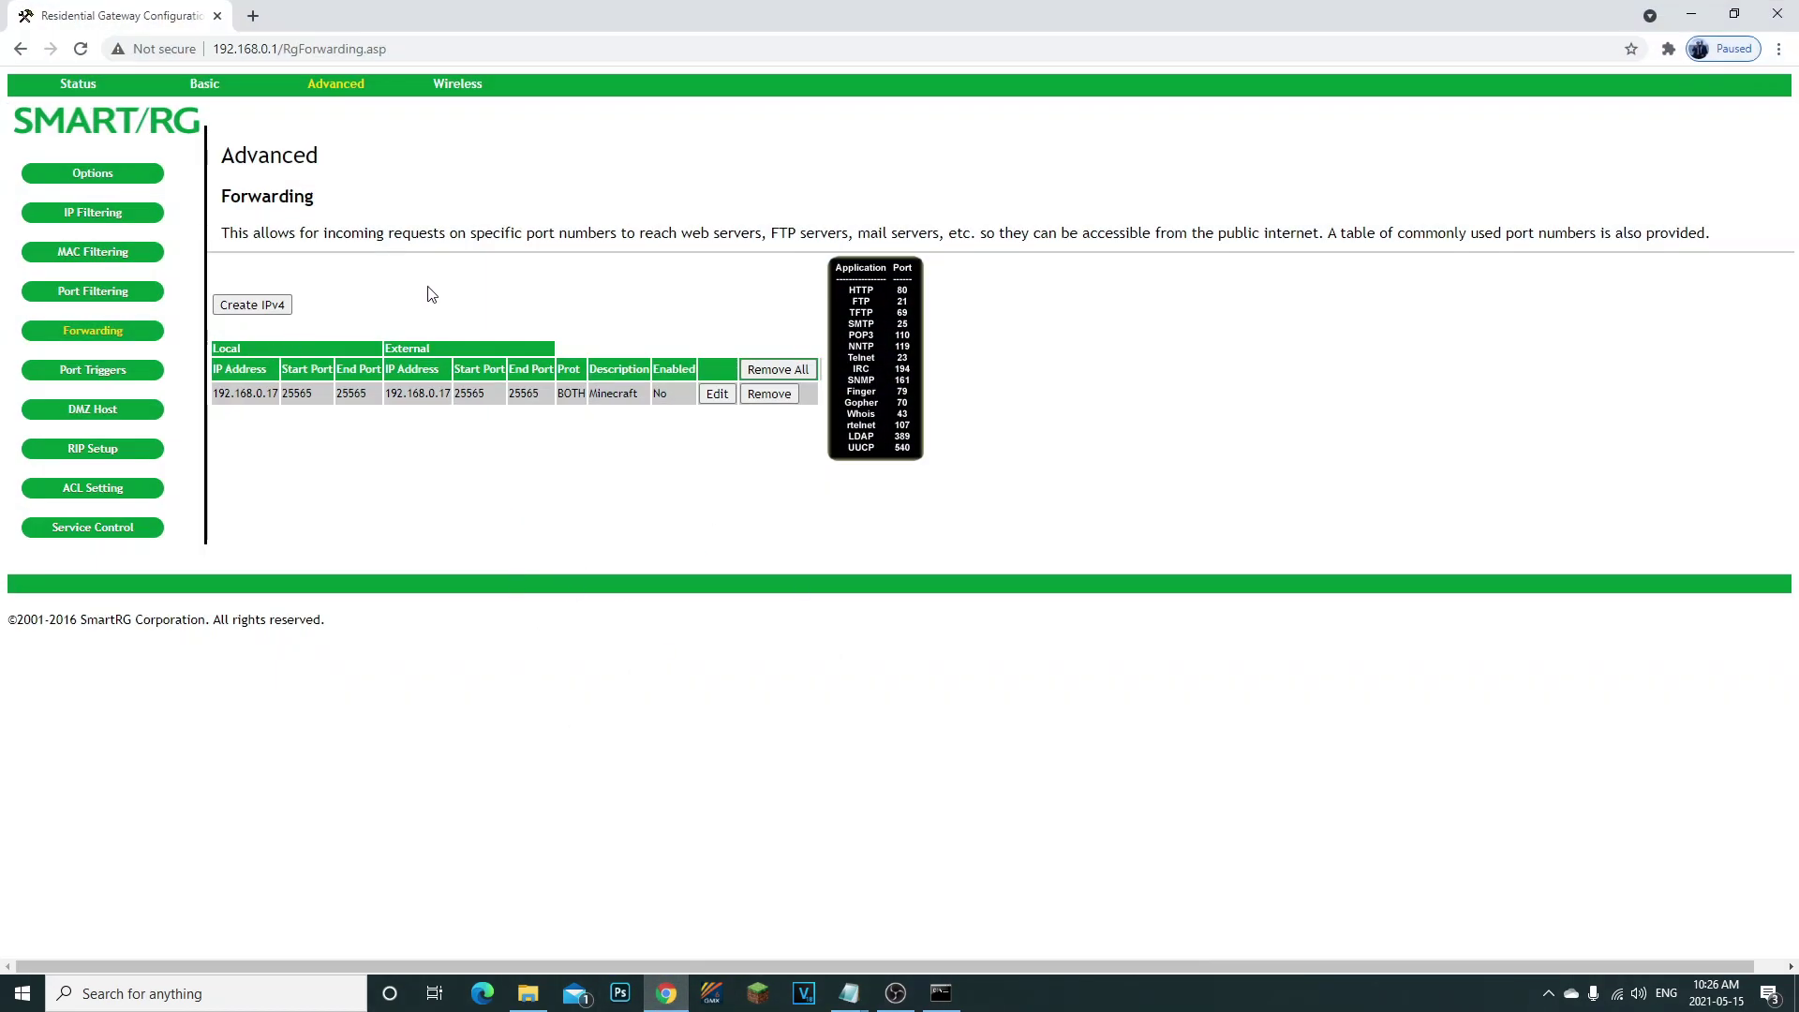
pyautogui.click(717, 393)
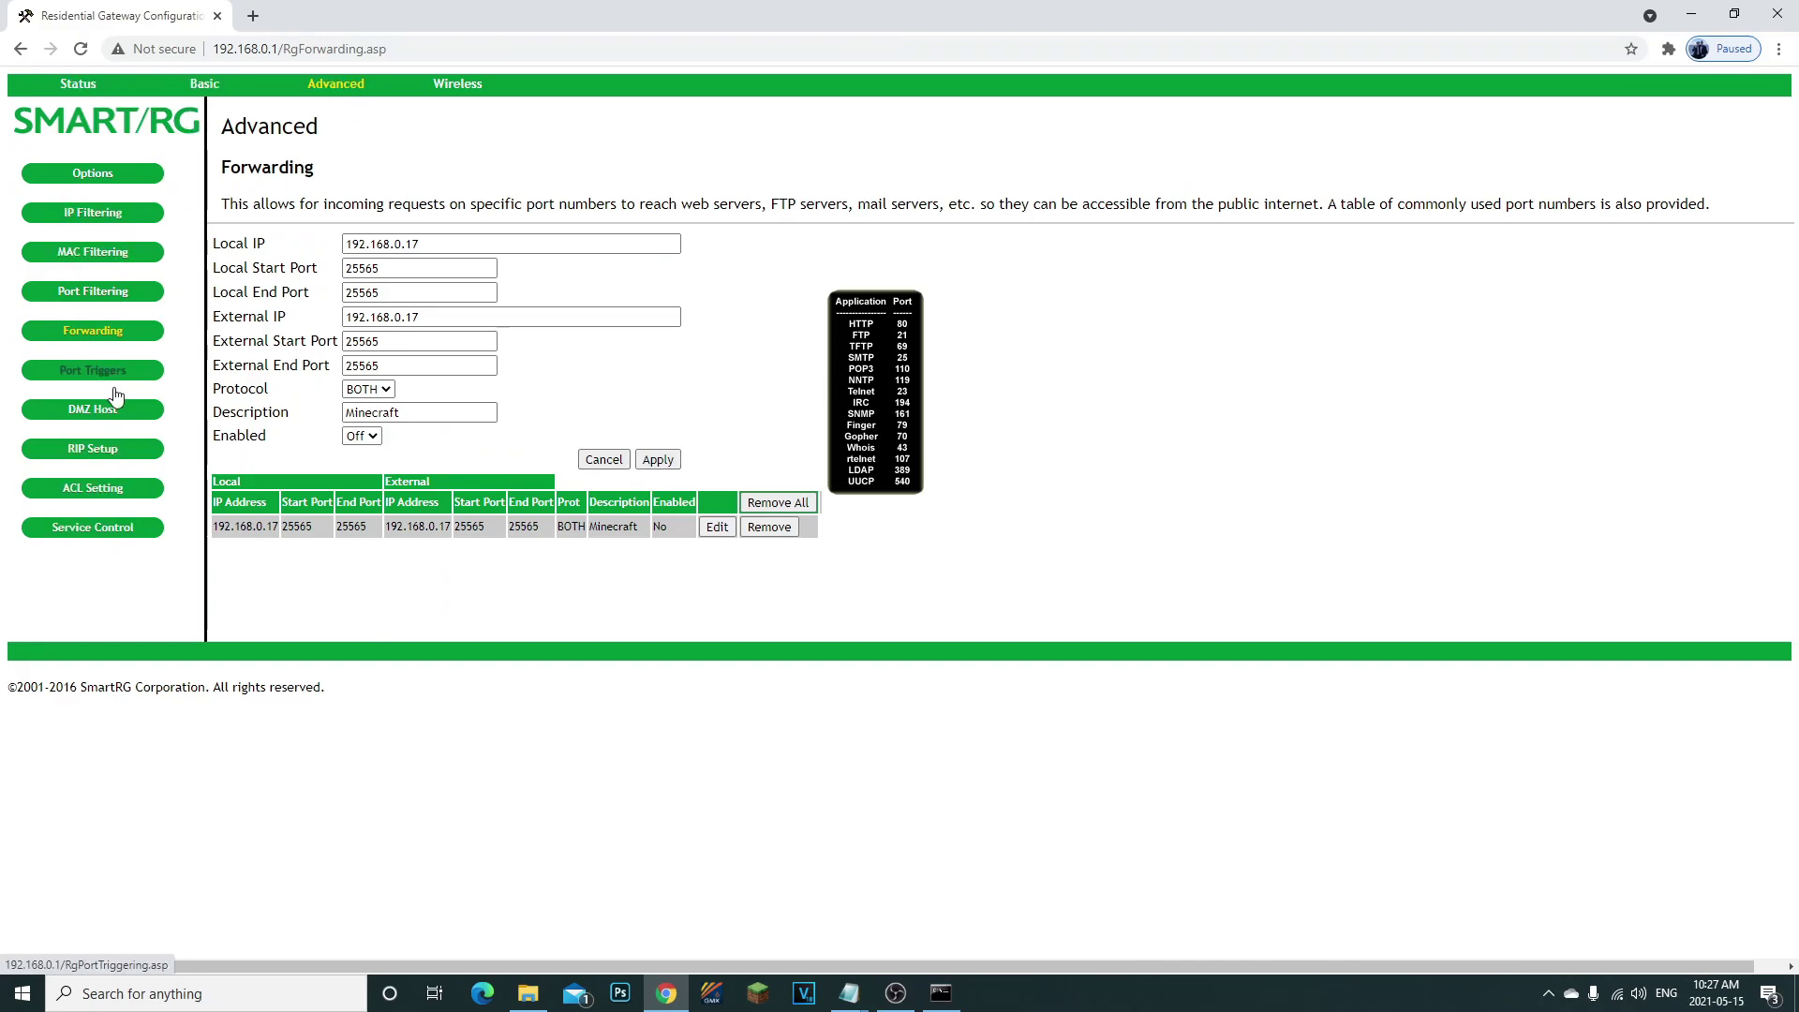
# Examine the router's advanced Options page, from WAN Blocking to UPnP and the NAT ALG entries, and minimize the browser
pyautogui.click(93, 174)
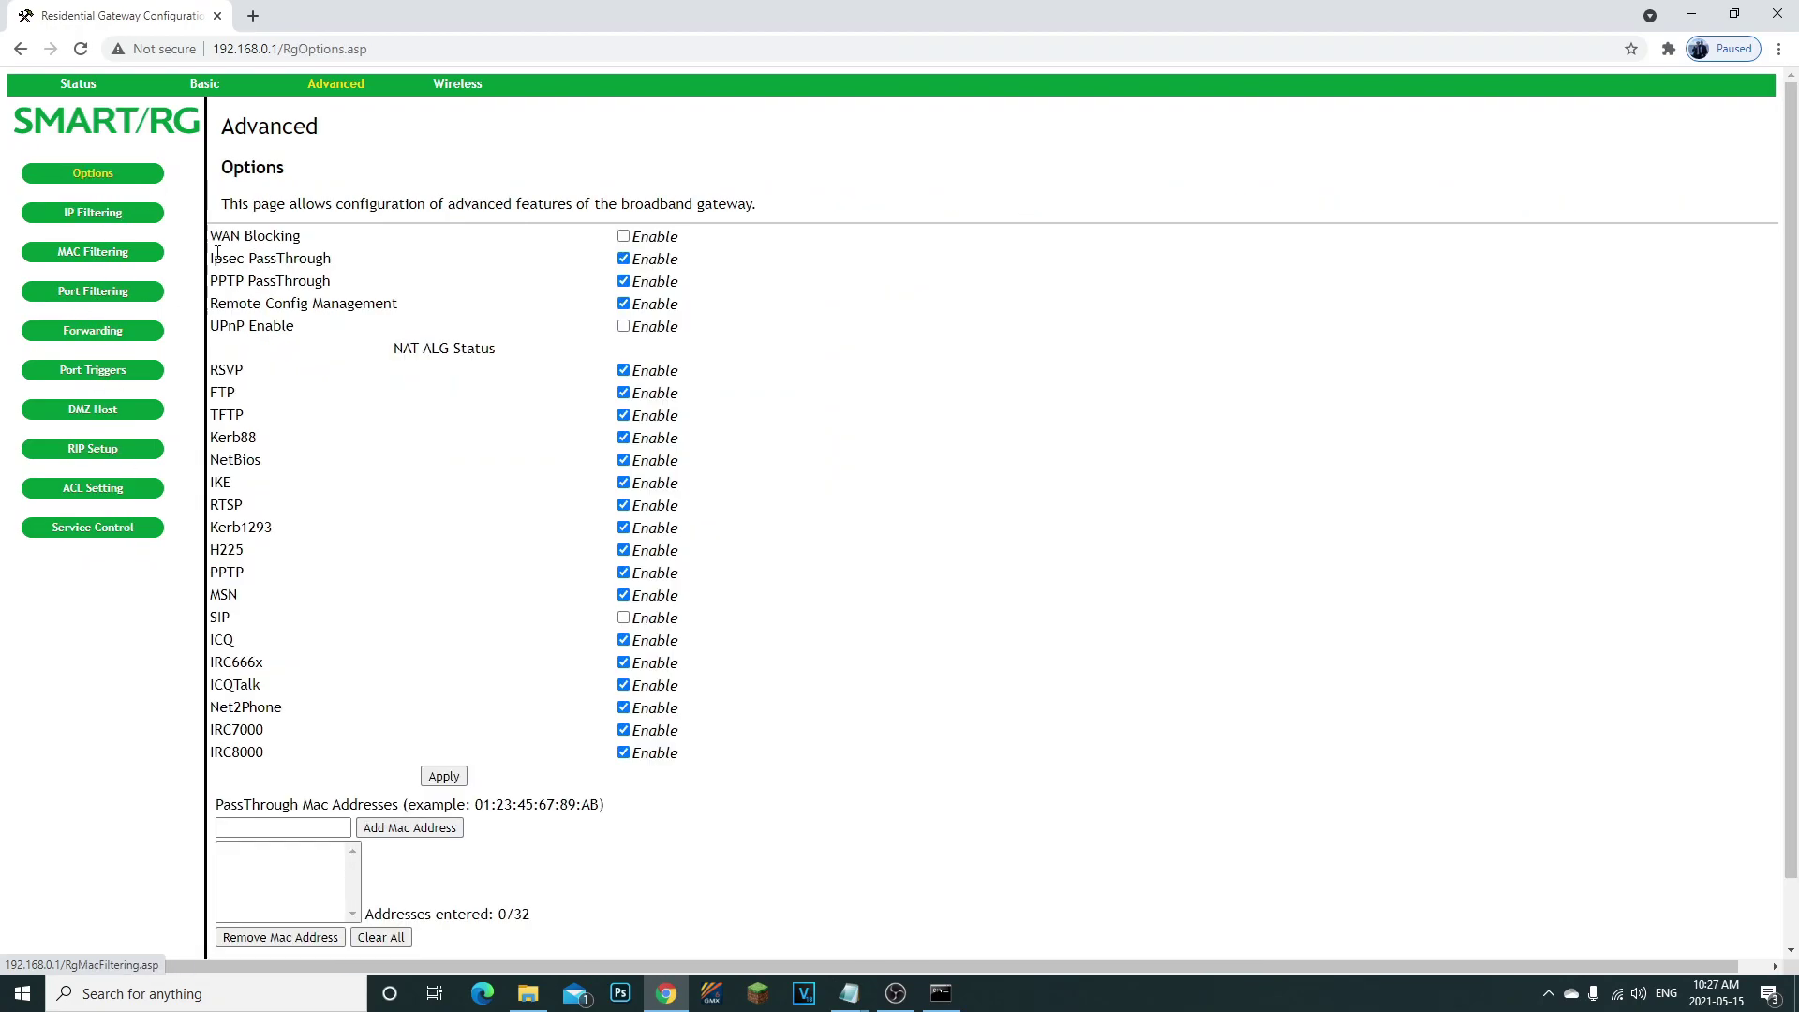
pyautogui.moveTo(292, 283); pyautogui.dragTo(289, 353)
pyautogui.click(846, 440)
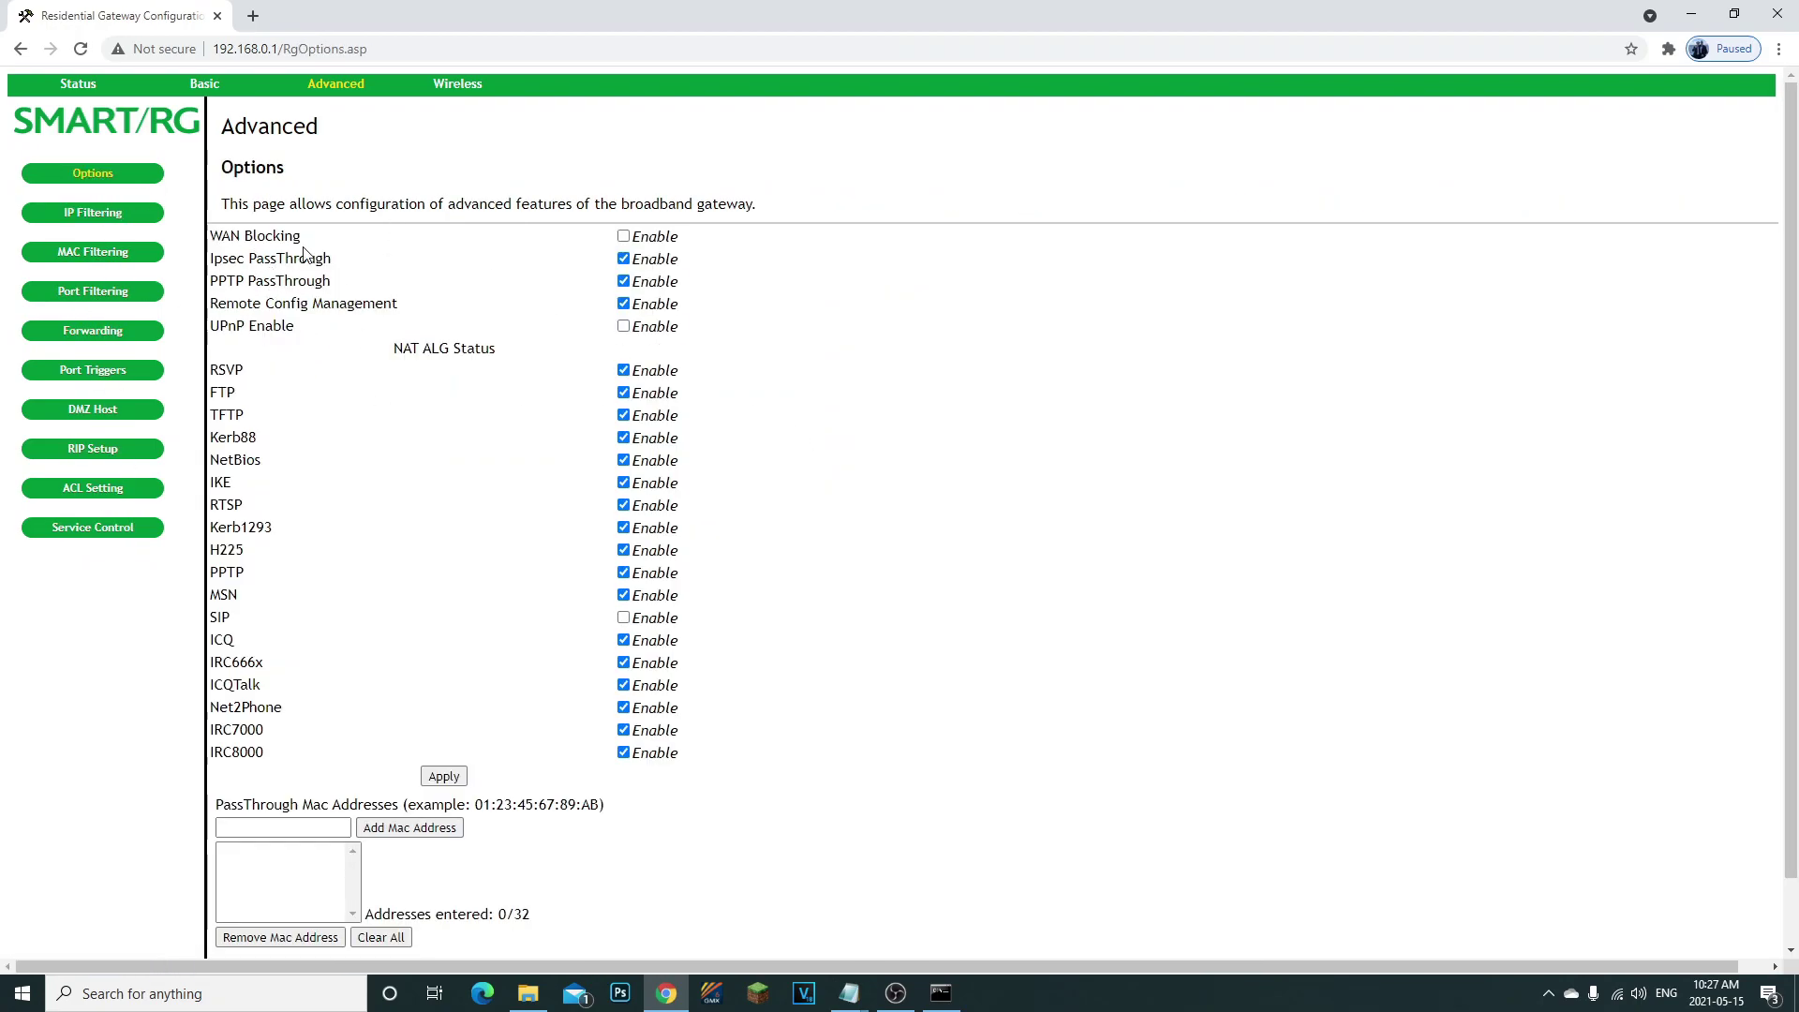
pyautogui.moveTo(247, 239); pyautogui.dragTo(294, 369)
pyautogui.click(274, 315)
pyautogui.moveTo(240, 241); pyautogui.dragTo(277, 334)
pyautogui.click(268, 295)
pyautogui.scroll(-1, 233, 244)
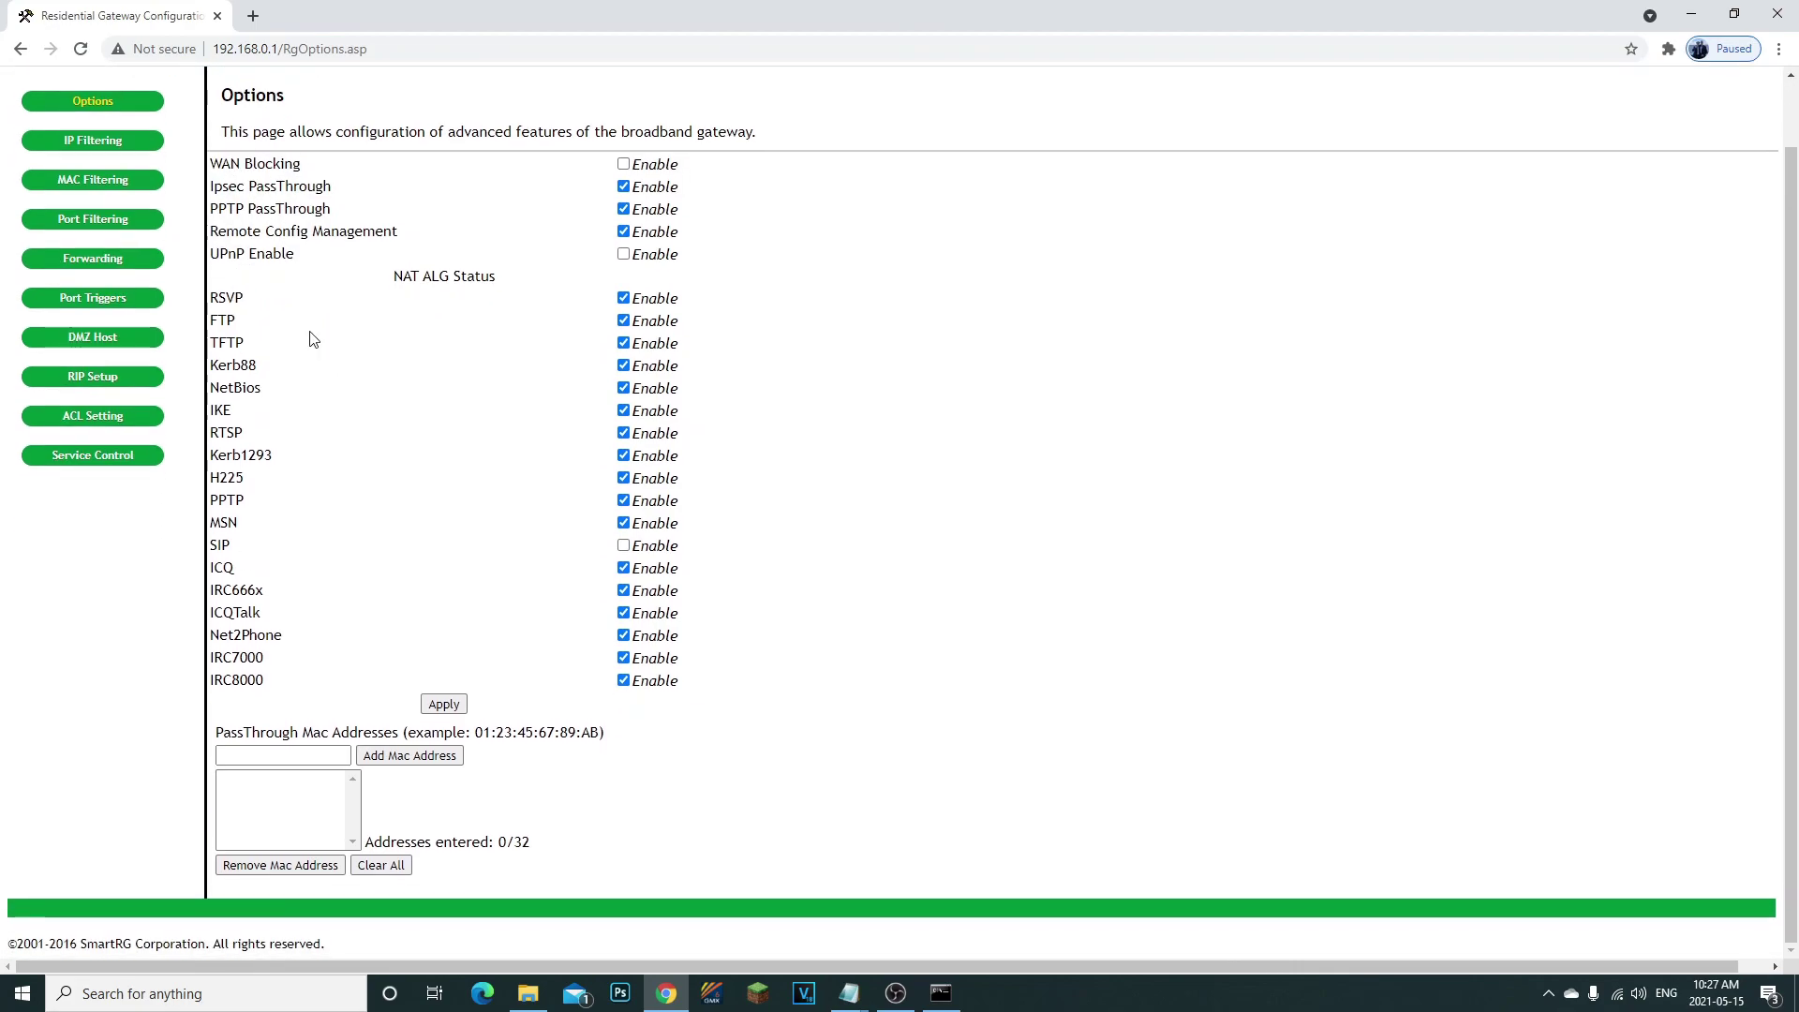
pyautogui.click(1691, 15)
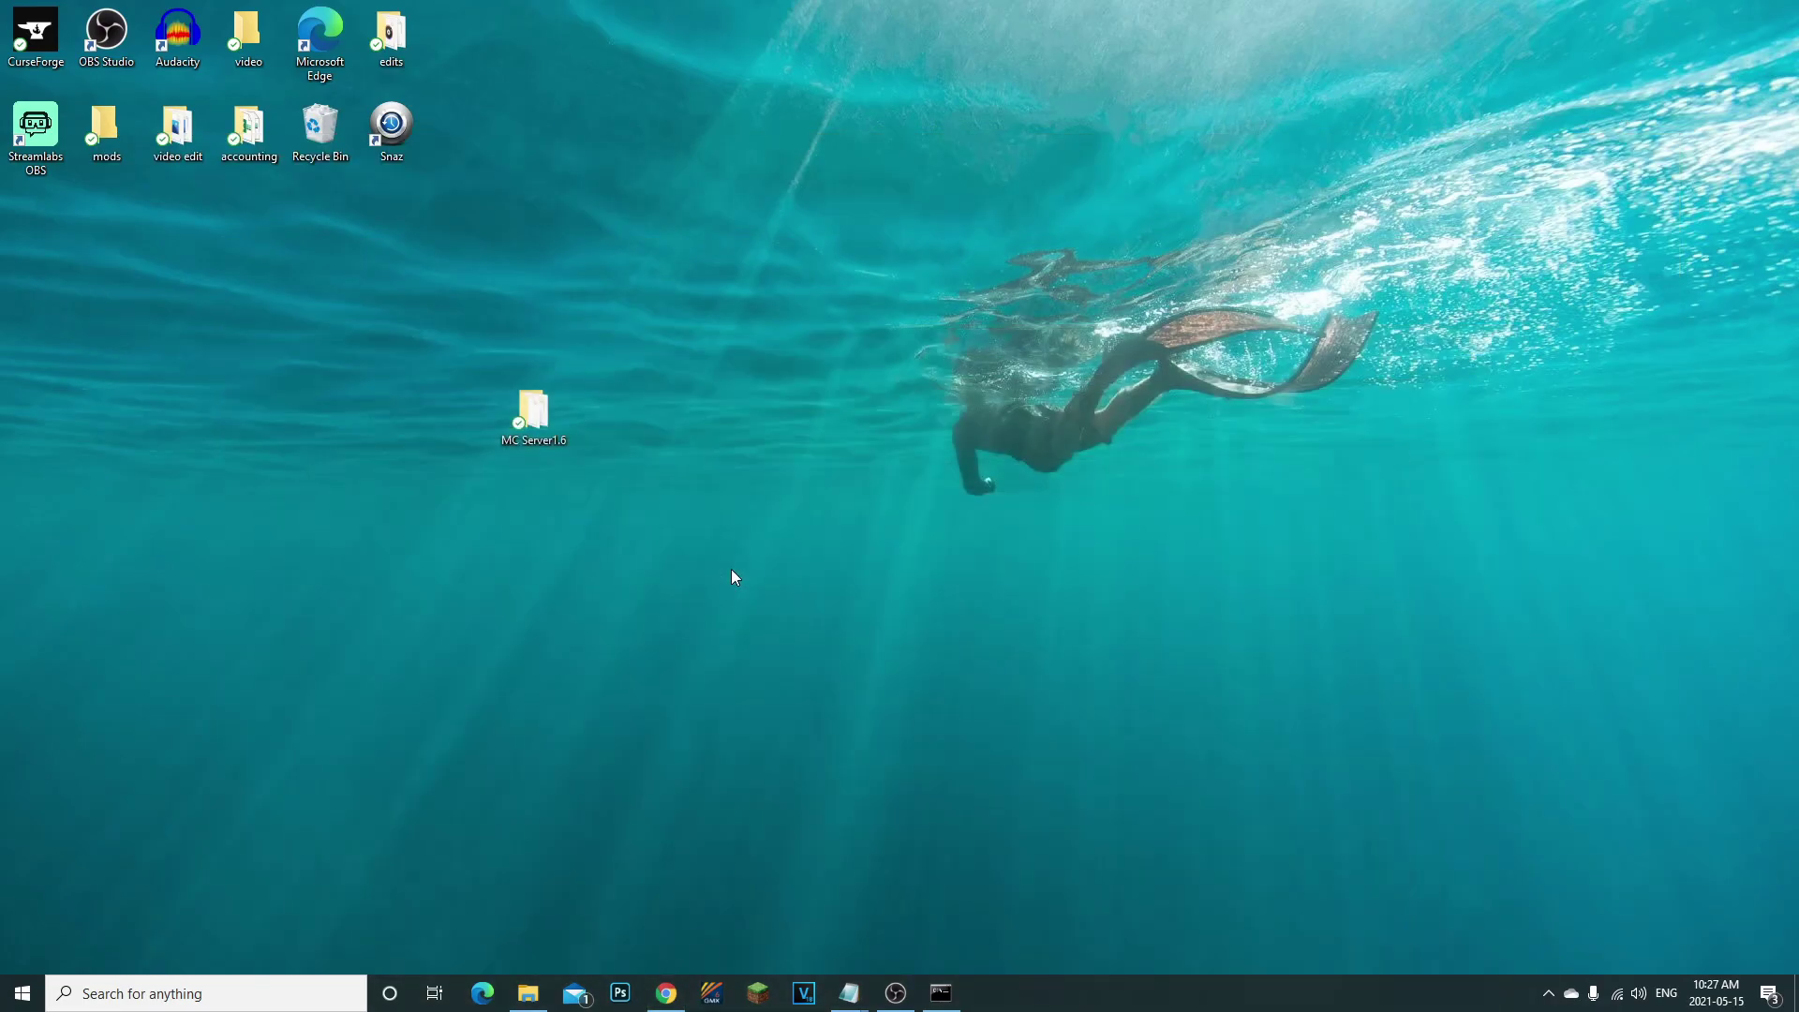
# Search Windows for Windows Defender Firewall, open it and bring up its advanced settings
pyautogui.click(159, 995)
pyautogui.write('windows')
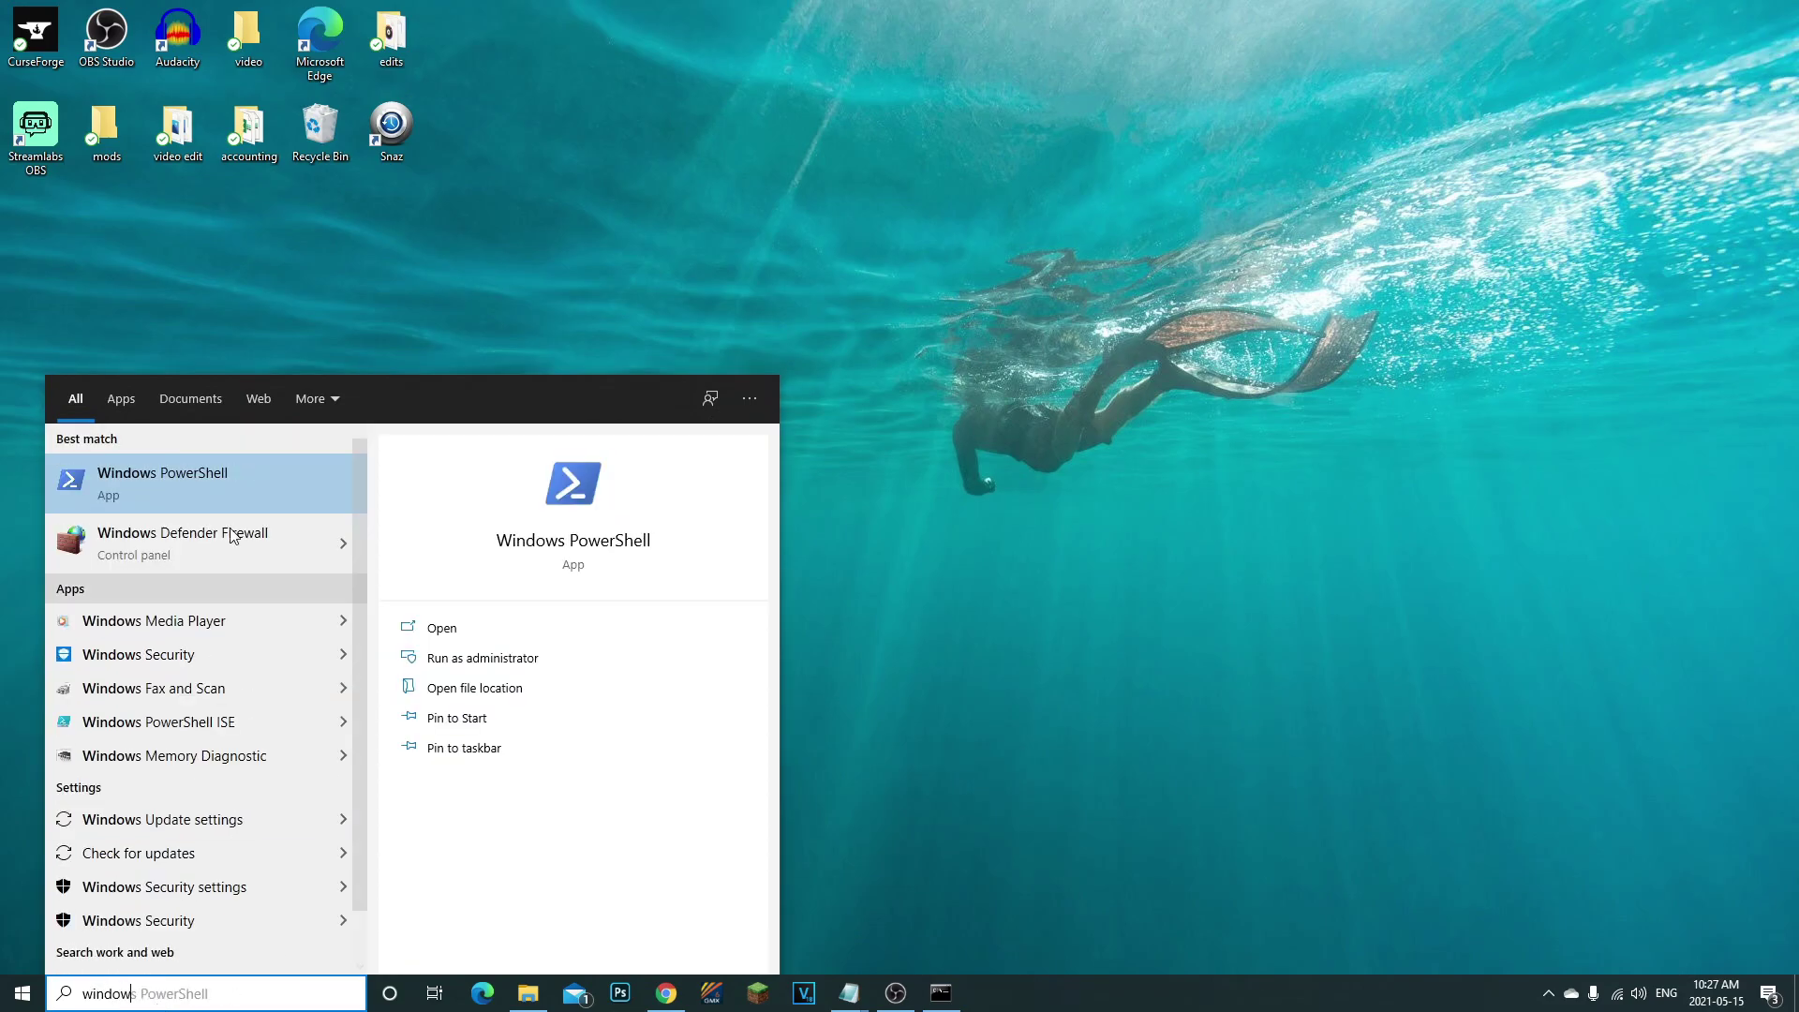
pyautogui.click(933, 456)
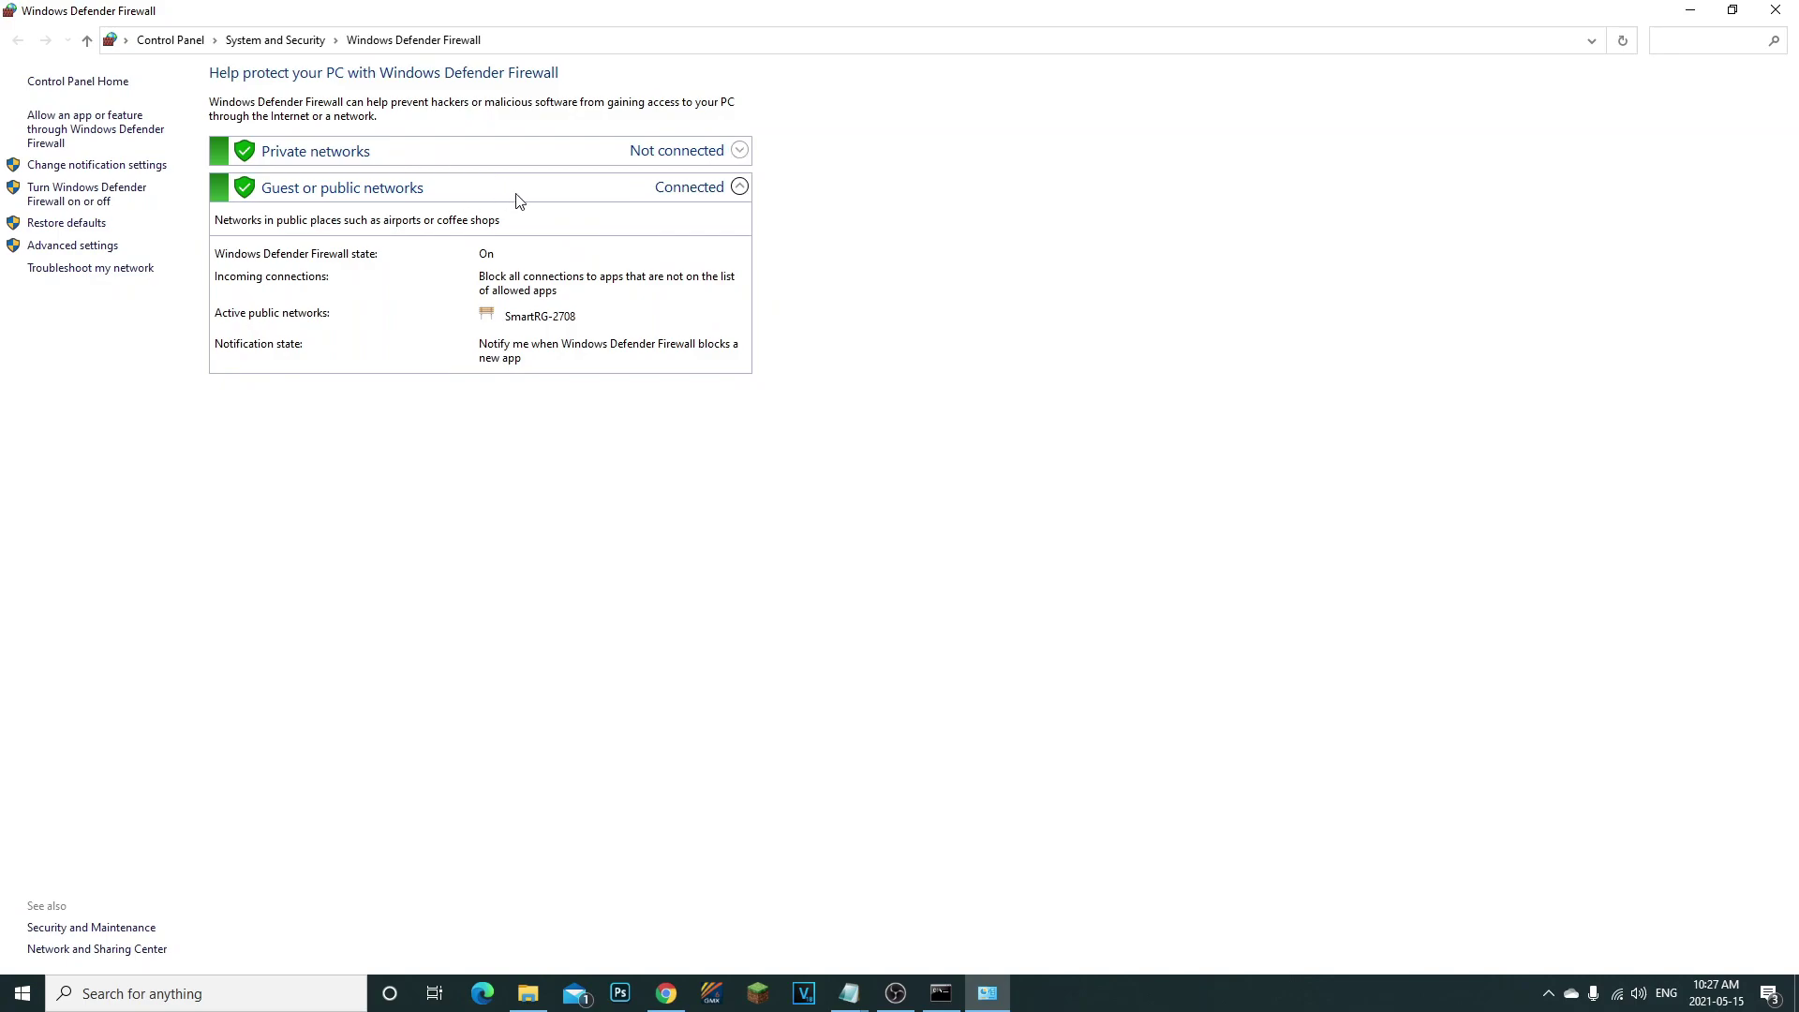
pyautogui.click(426, 192)
pyautogui.click(737, 192)
pyautogui.click(72, 247)
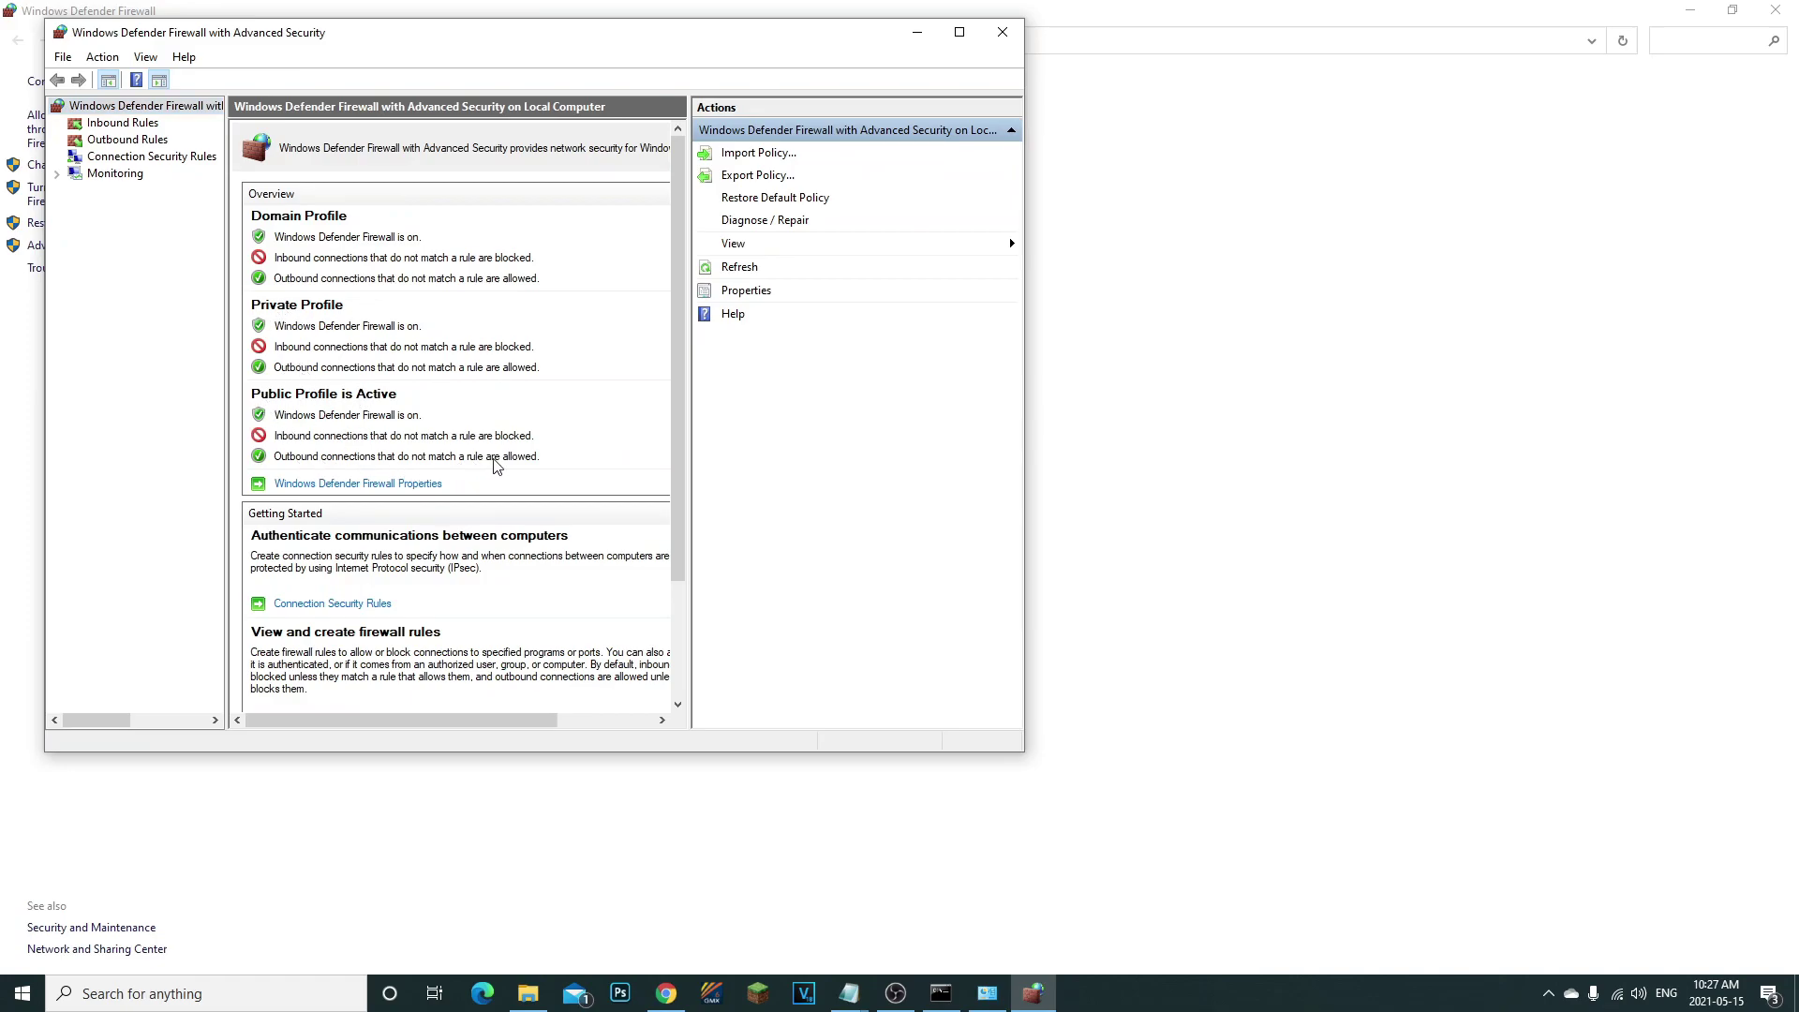
# Inspect the outbound connection options in the firewall's Domain Profile properties and close the dialog without changes
pyautogui.click(408, 484)
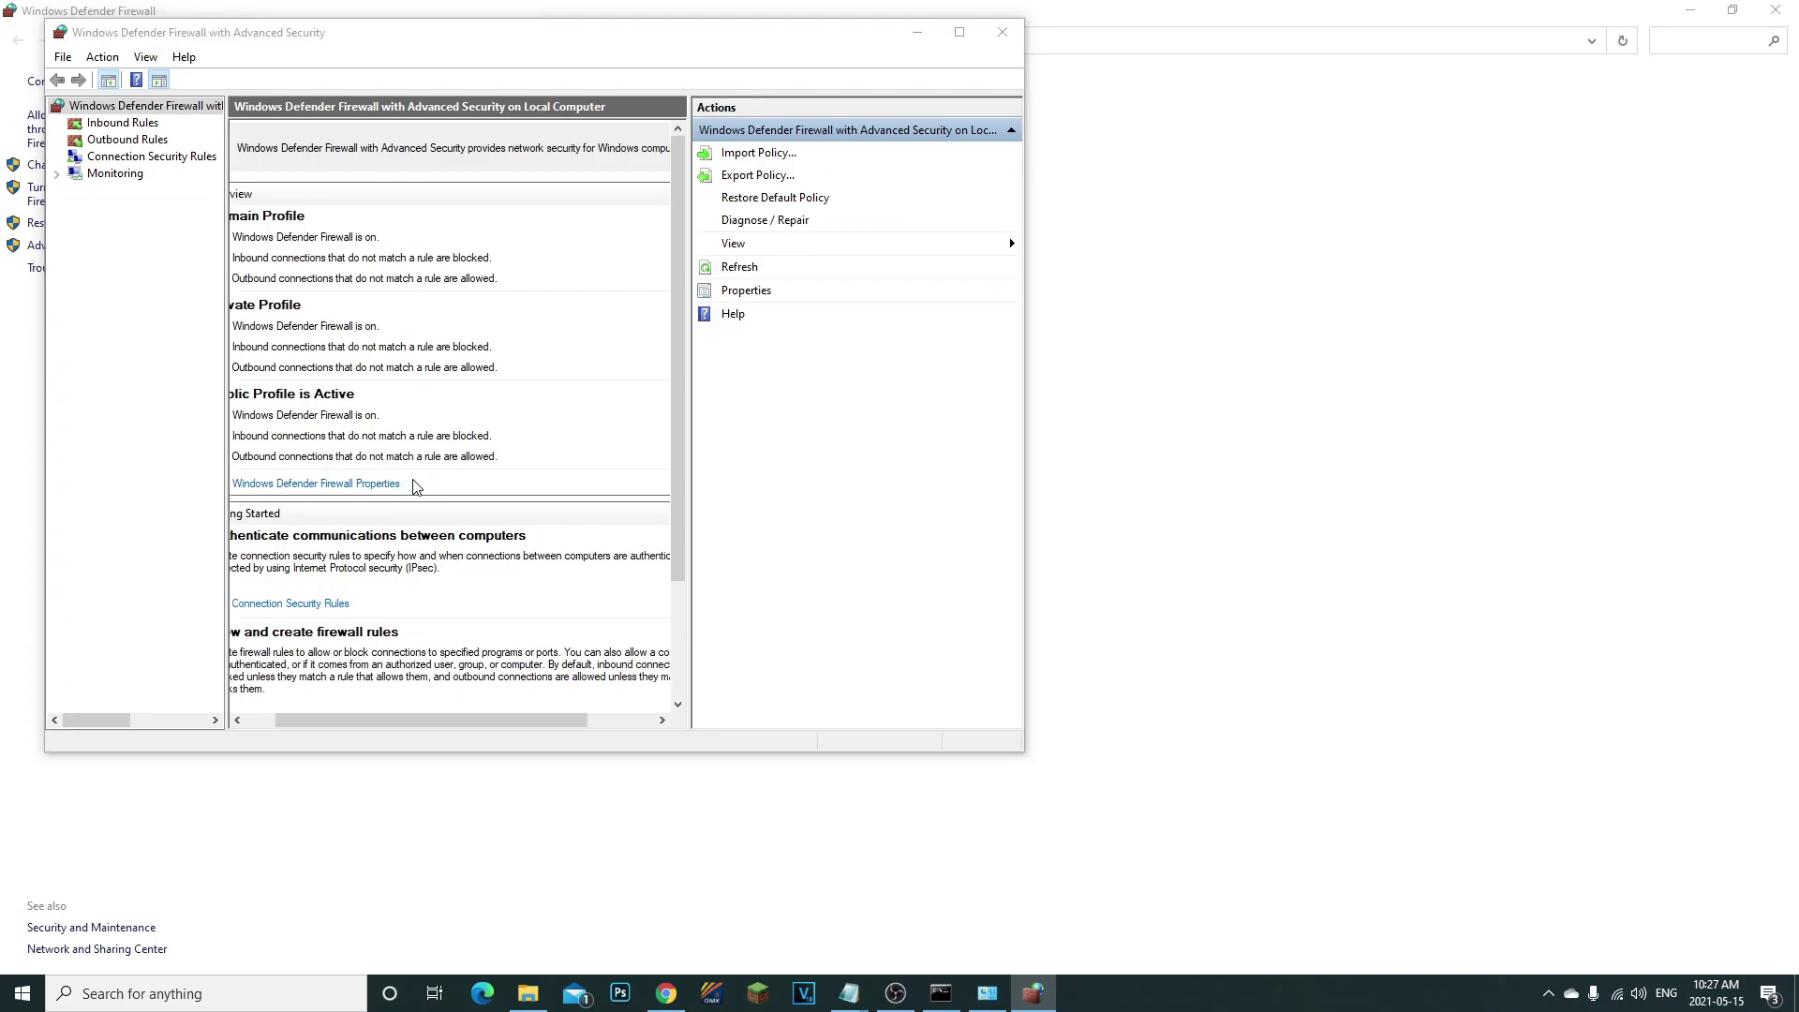
pyautogui.click(623, 340)
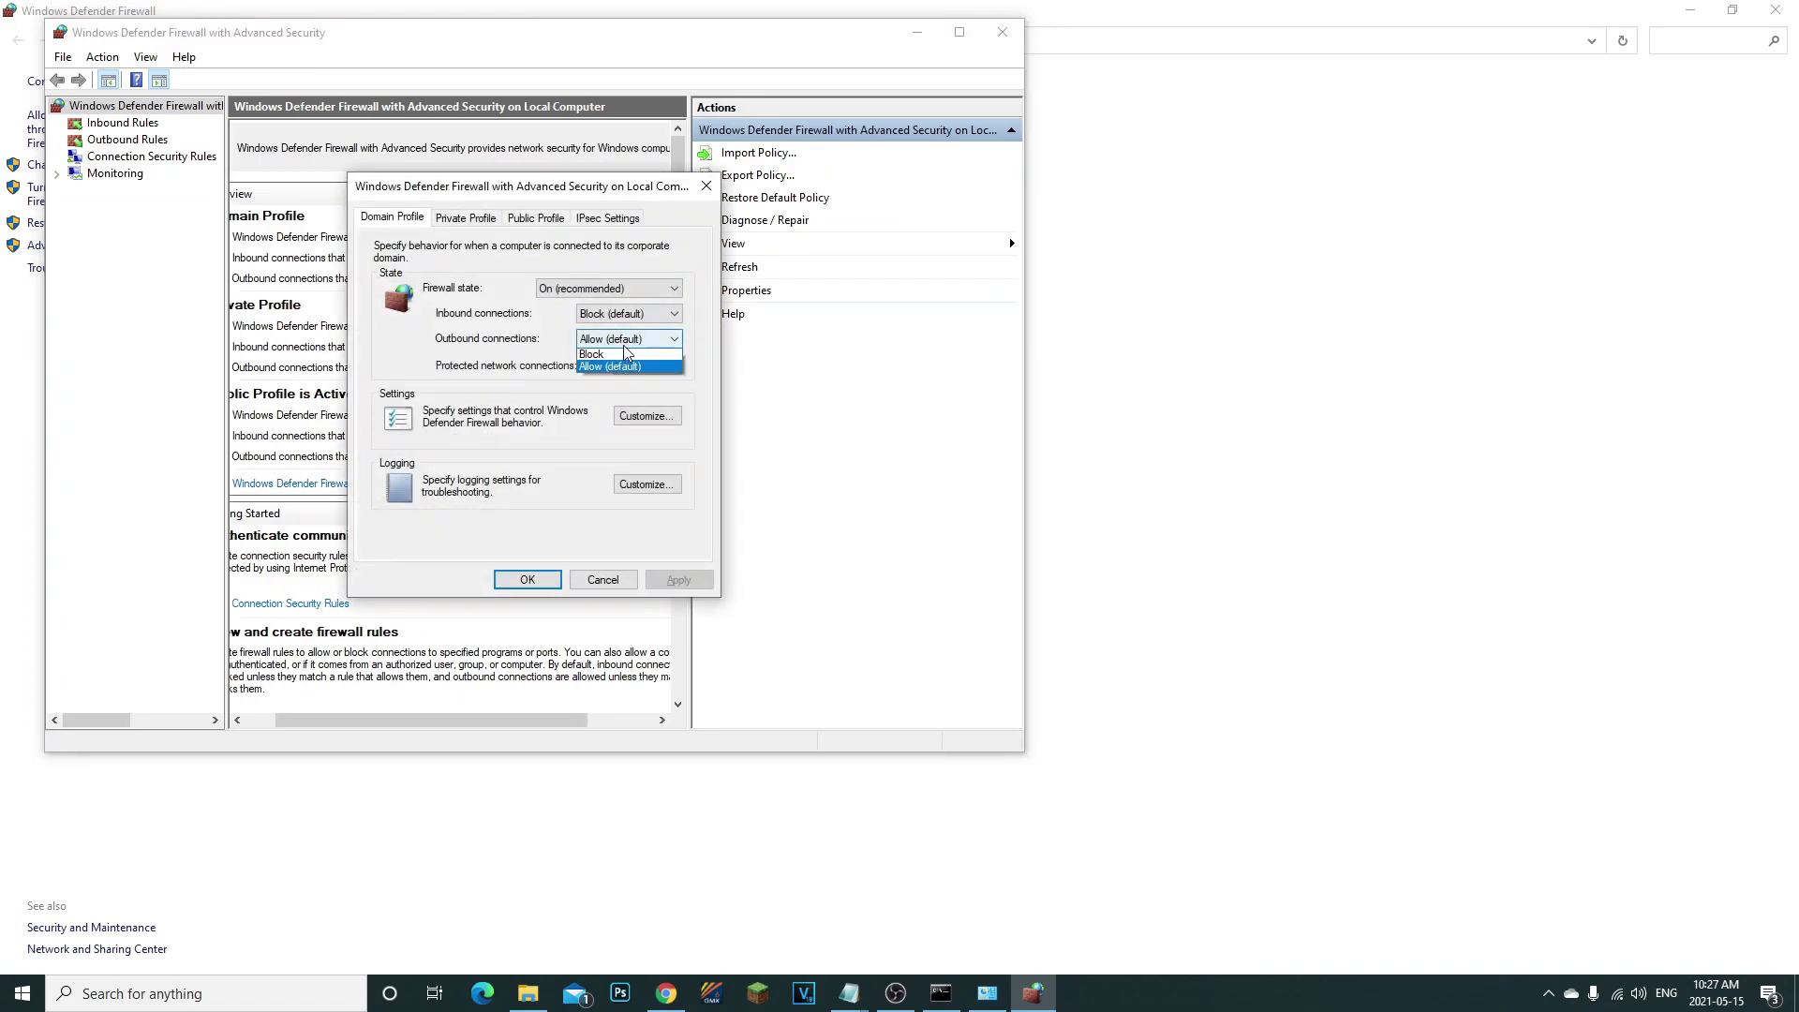
pyautogui.click(623, 347)
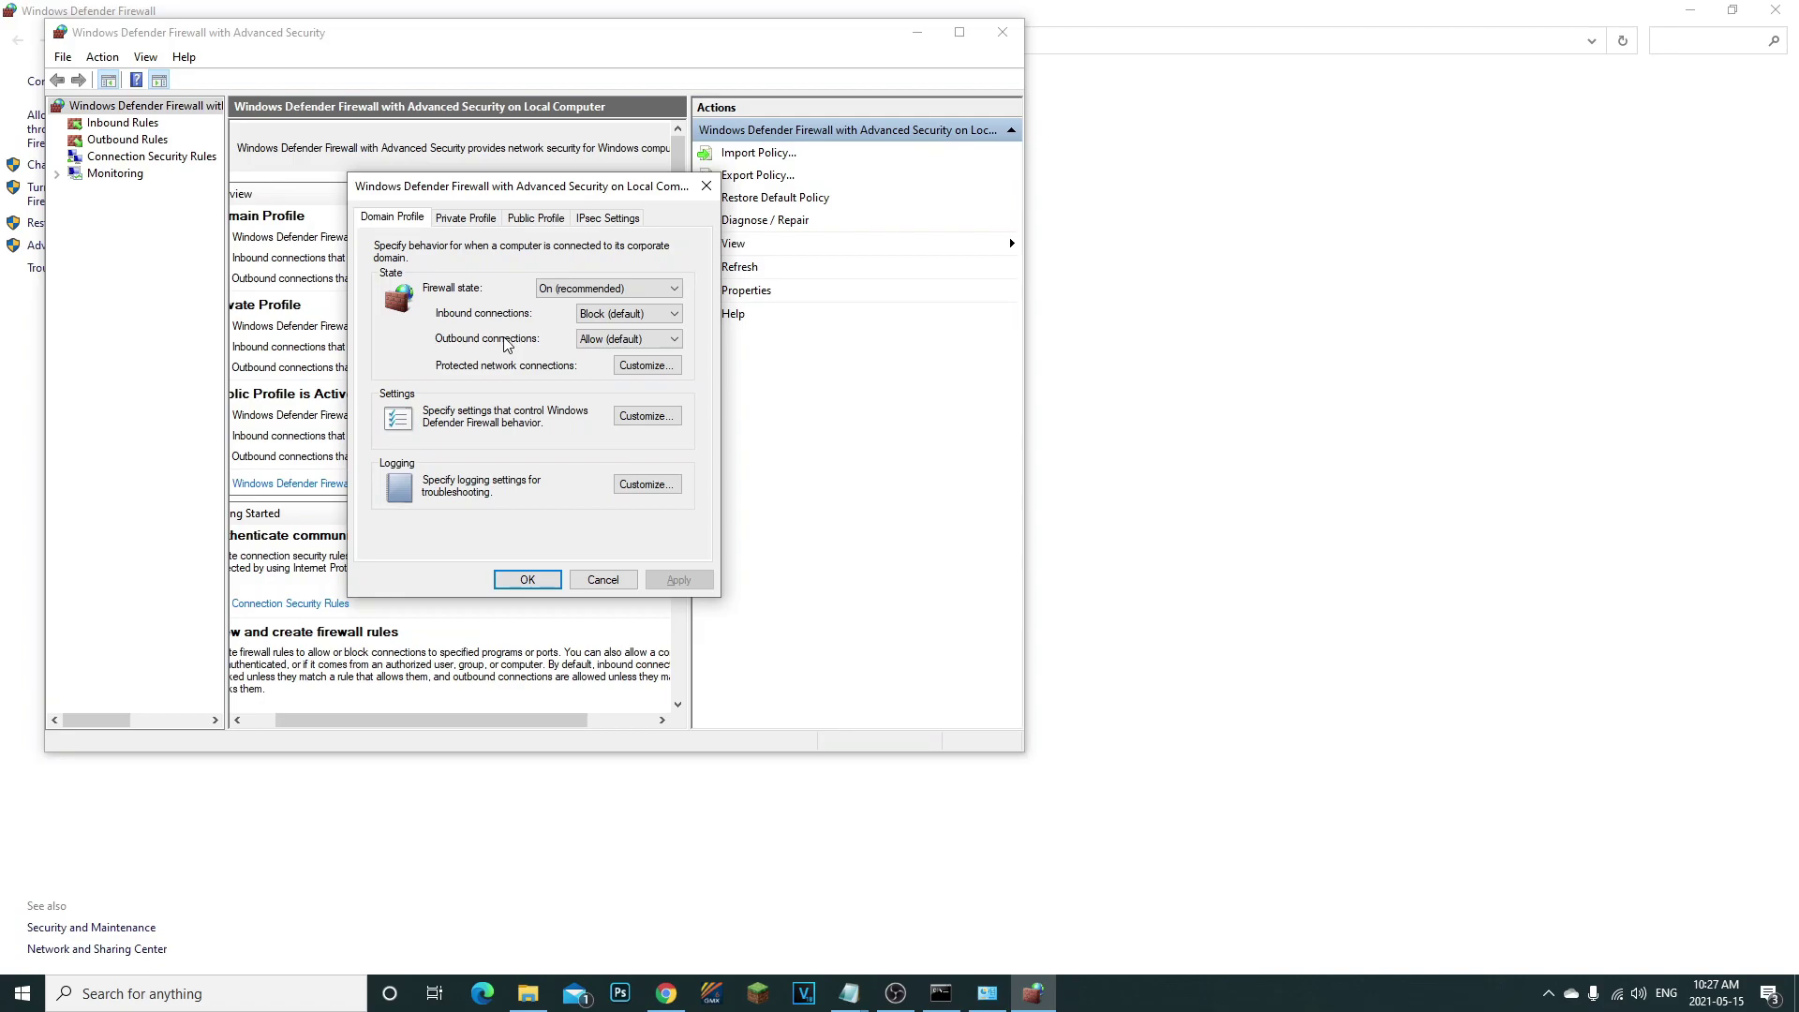
pyautogui.click(706, 186)
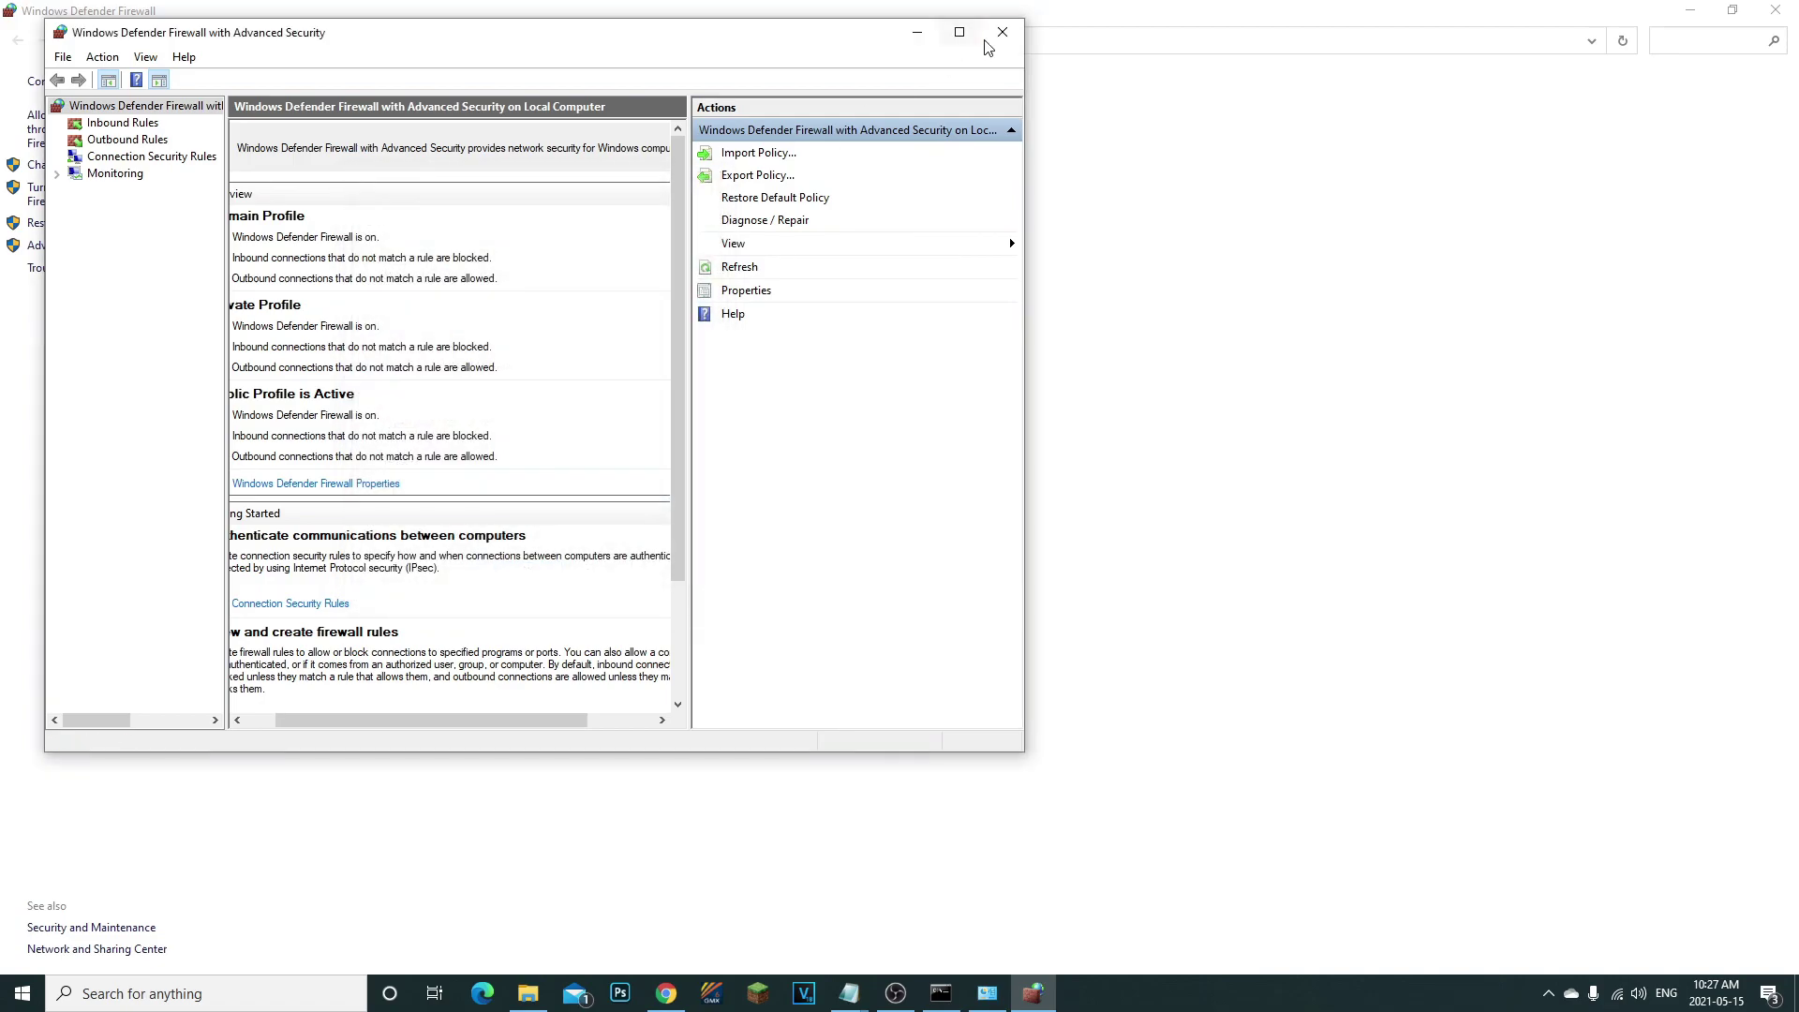
# Close both firewall windows and the Command Prompt window
pyautogui.click(1001, 32)
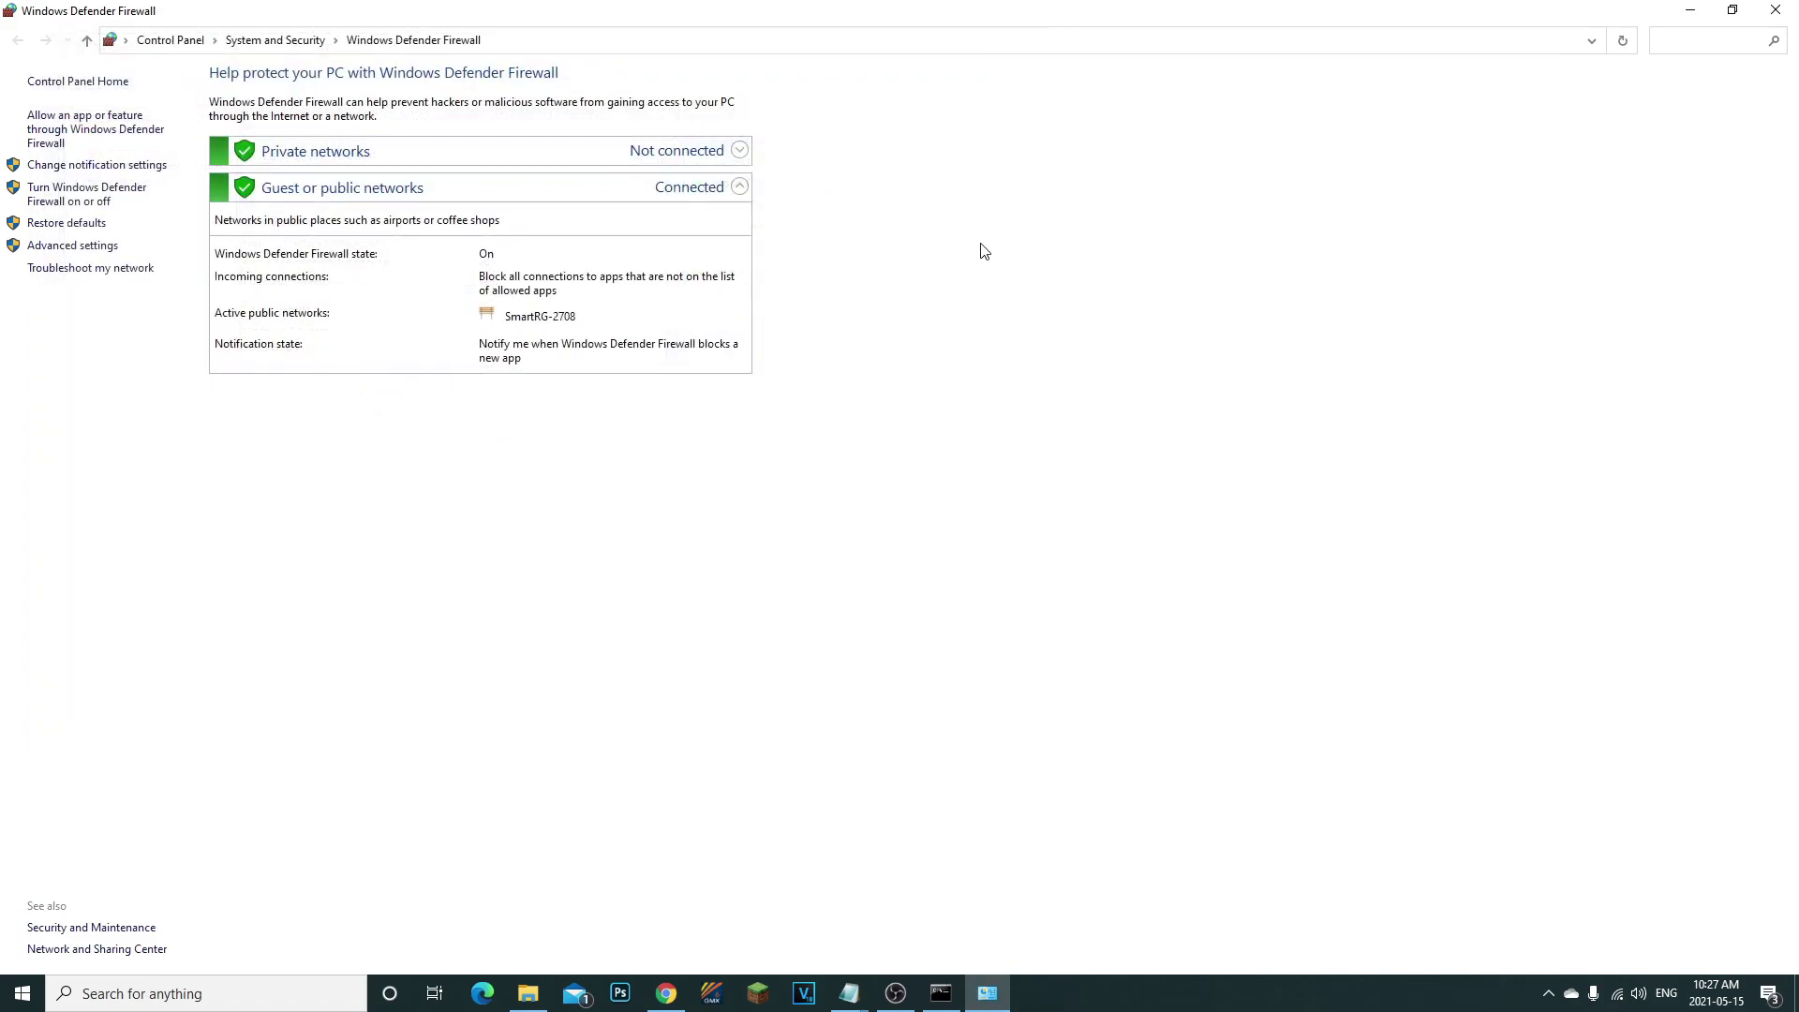
pyautogui.click(1775, 11)
pyautogui.click(935, 997)
pyautogui.click(1593, 287)
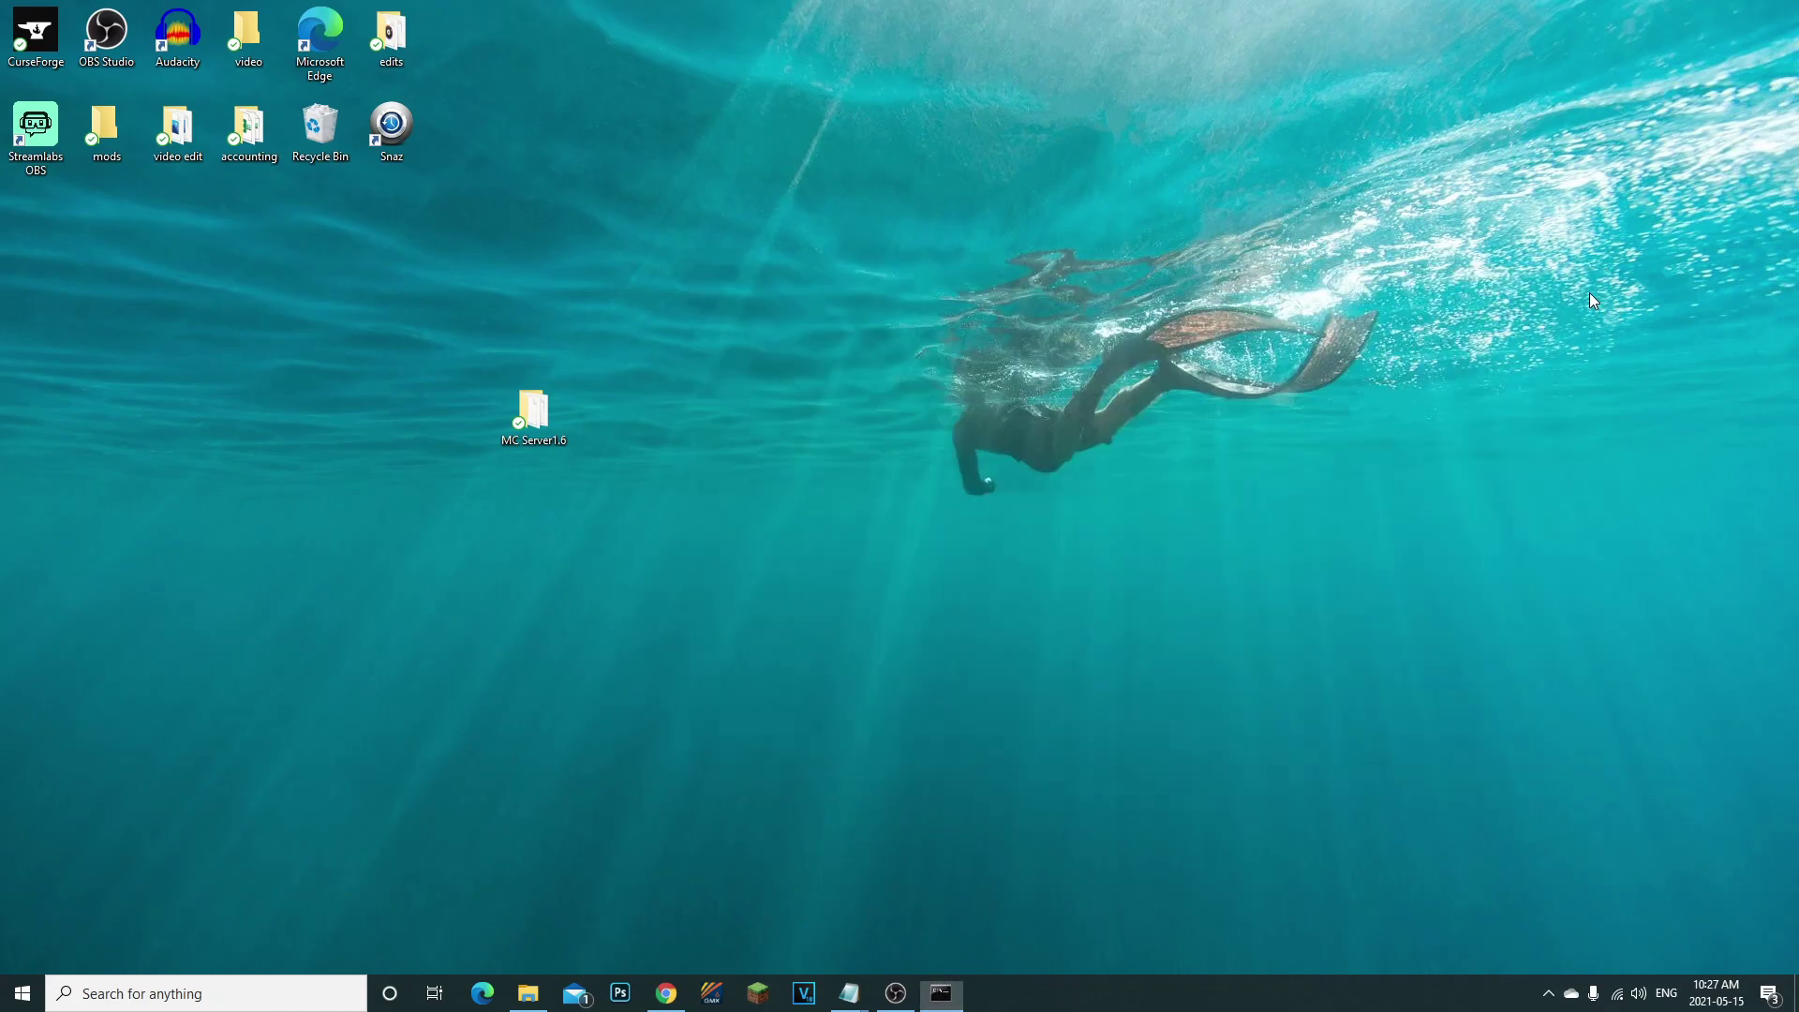
# Open the MC Server1.6 folder and start the server with the run batch file
pyautogui.doubleClick(562, 445)
pyautogui.doubleClick(1491, 409)
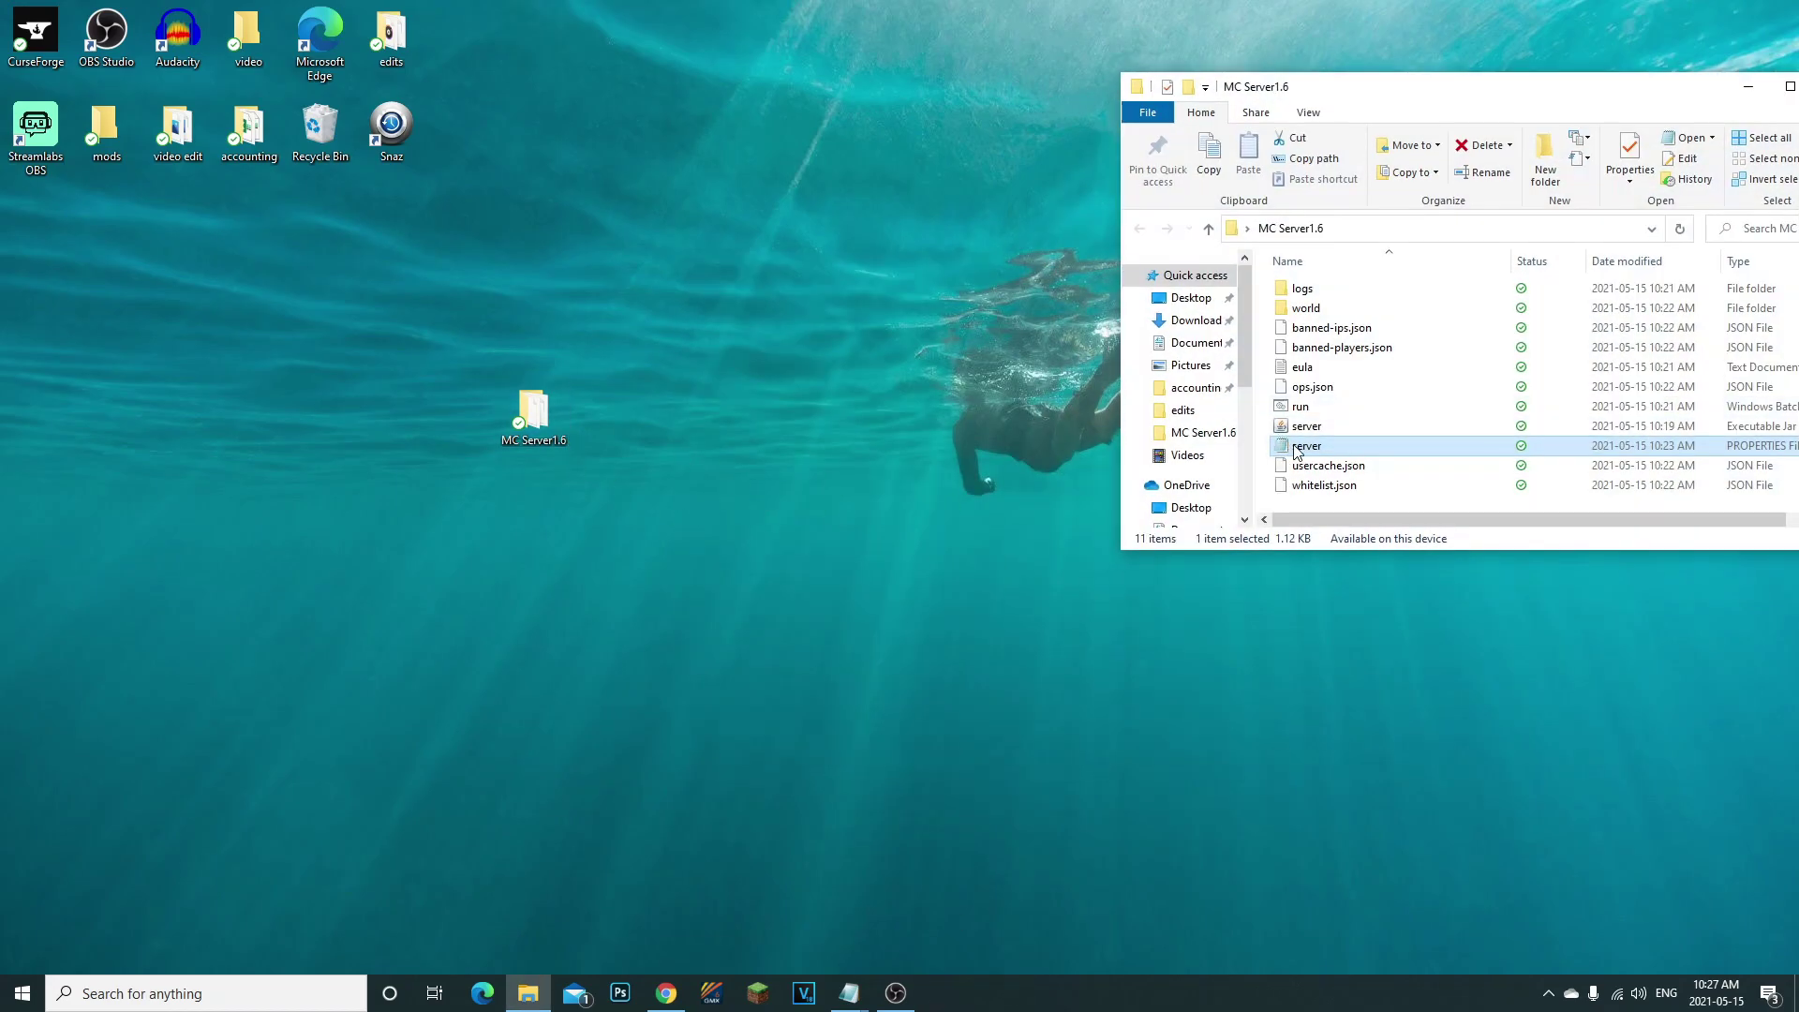
# In Minecraft's multiplayer list, add a server named Minecraft Server with the address 192.168.0.17
pyautogui.click(856, 67)
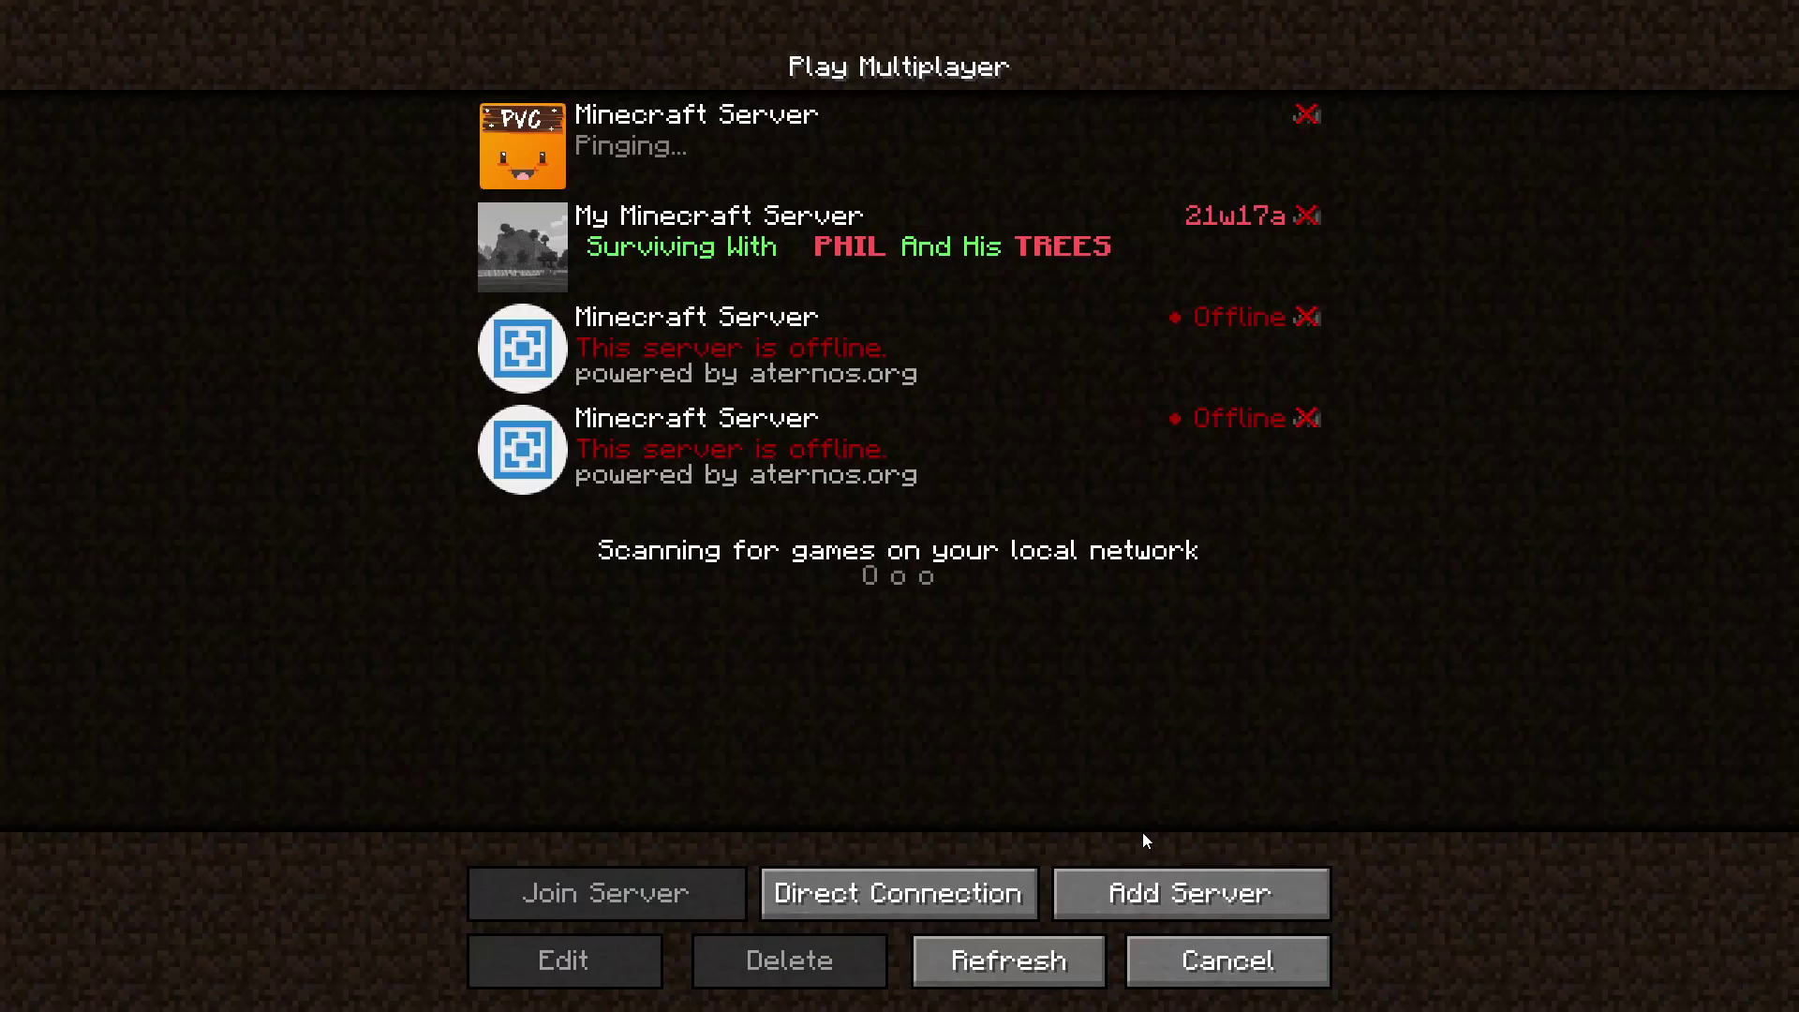
pyautogui.click(1178, 876)
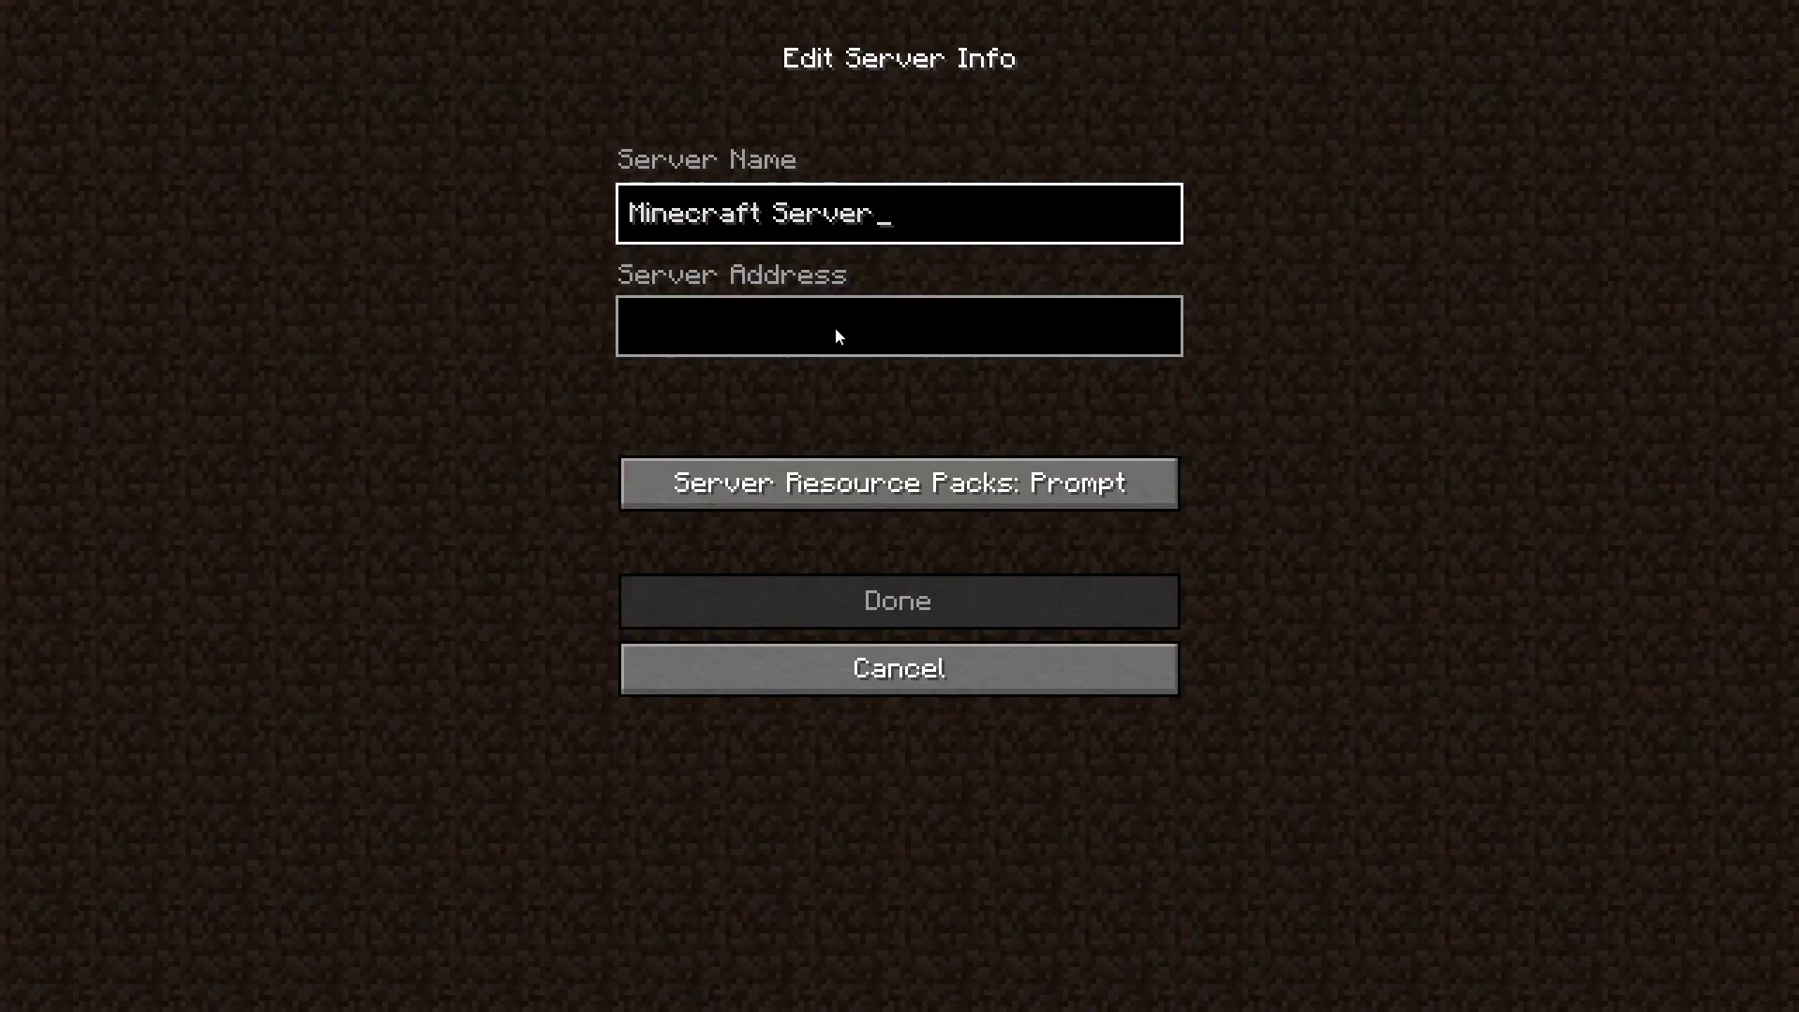
pyautogui.click(830, 334)
pyautogui.write('192.168.0.17')
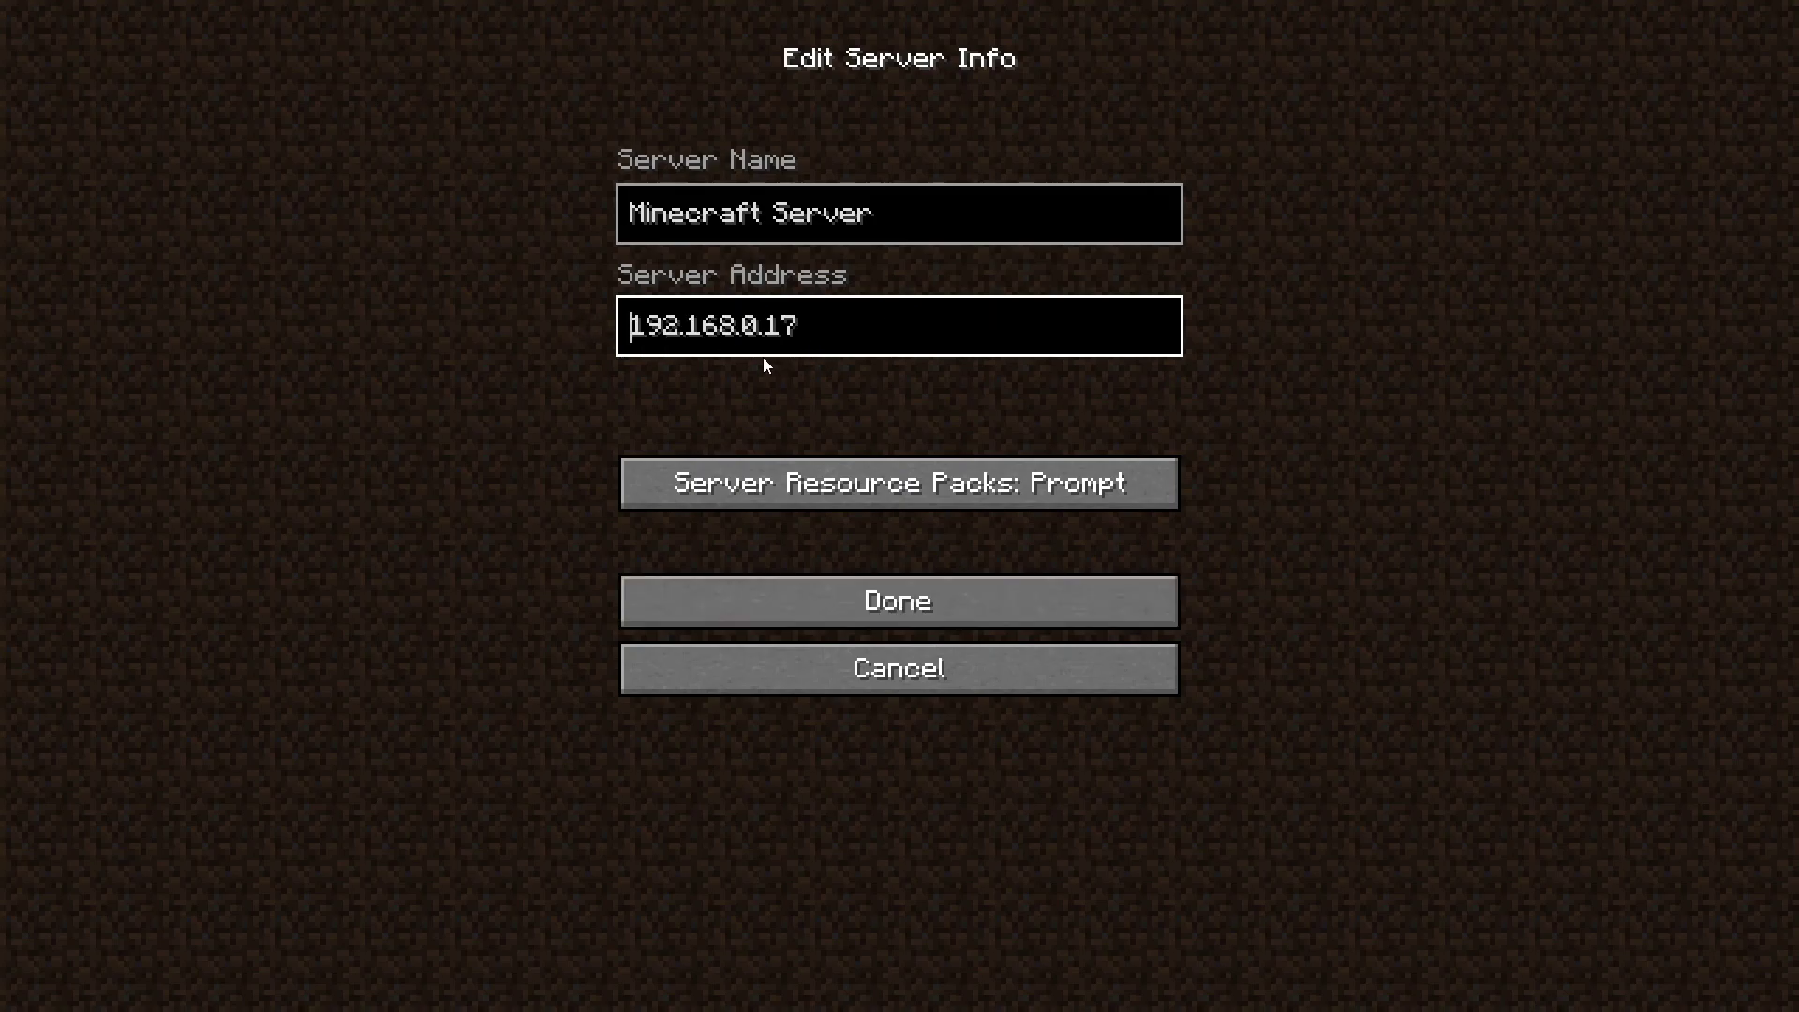
pyautogui.click(1045, 610)
# Join the newly added server and walk forward in its world
pyautogui.click(1233, 596)
pyautogui.click(686, 889)
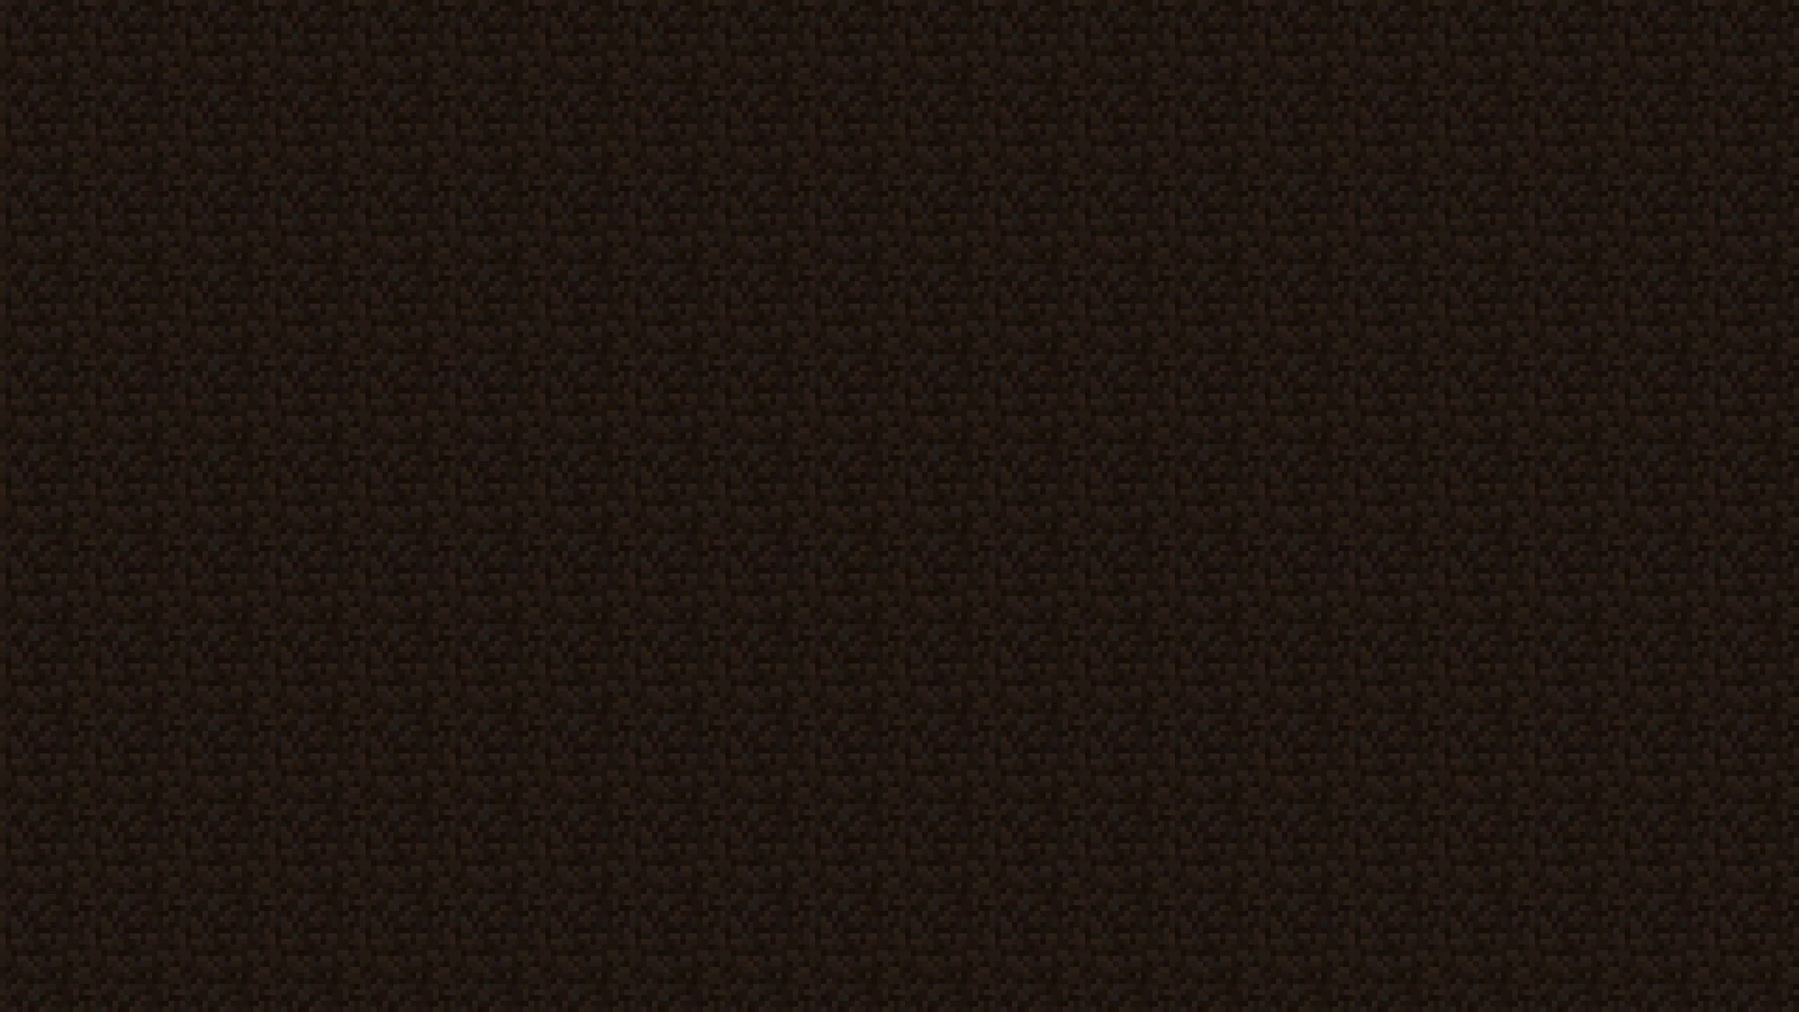
pyautogui.press('w')
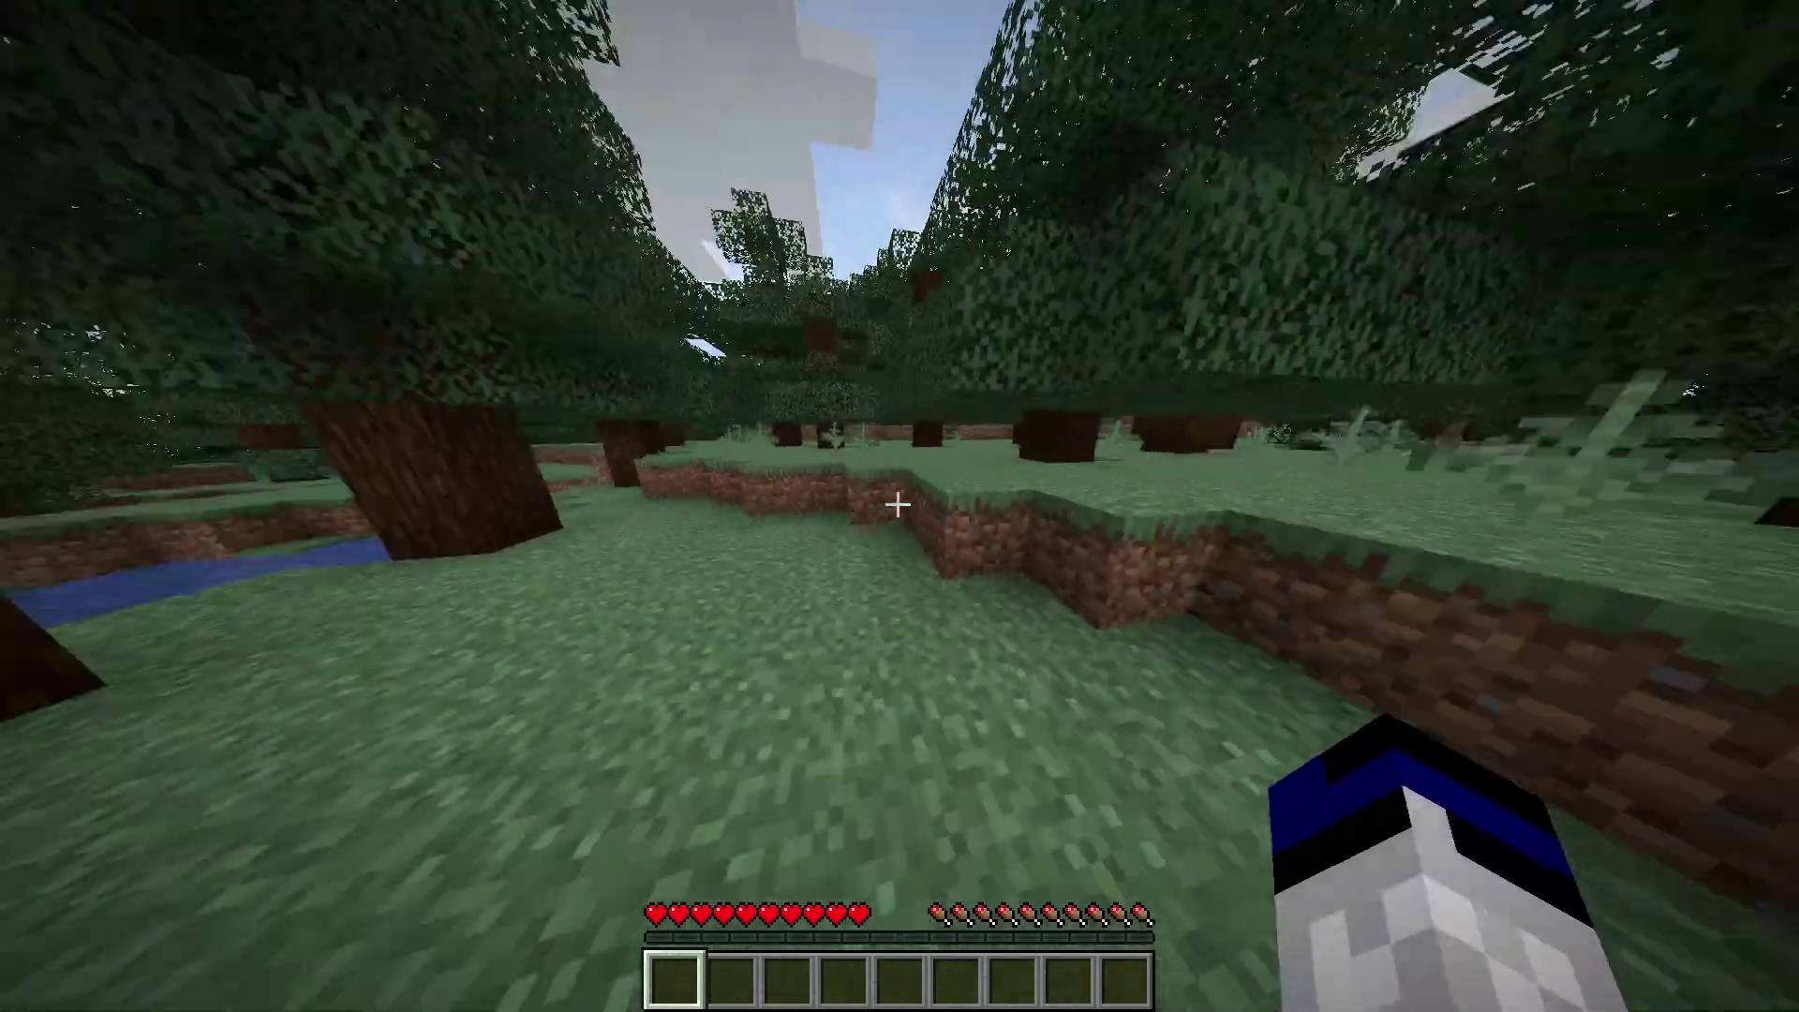